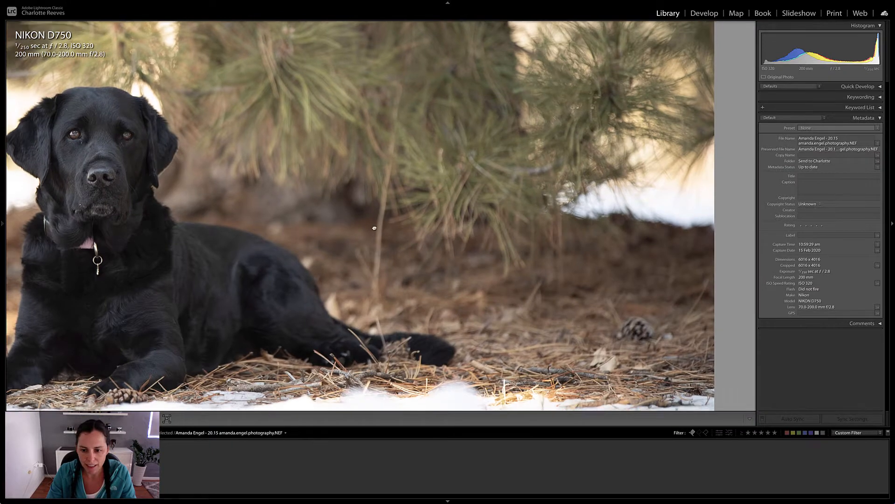
# Examine the unedited dog photo up close, checking the coat, face, background, snowy foreground and bright highlight areas
pyautogui.moveTo(125, 241); pyautogui.dragTo(484, 212)
pyautogui.moveTo(175, 204); pyautogui.dragTo(425, 332)
pyautogui.moveTo(343, 288); pyautogui.dragTo(436, 208)
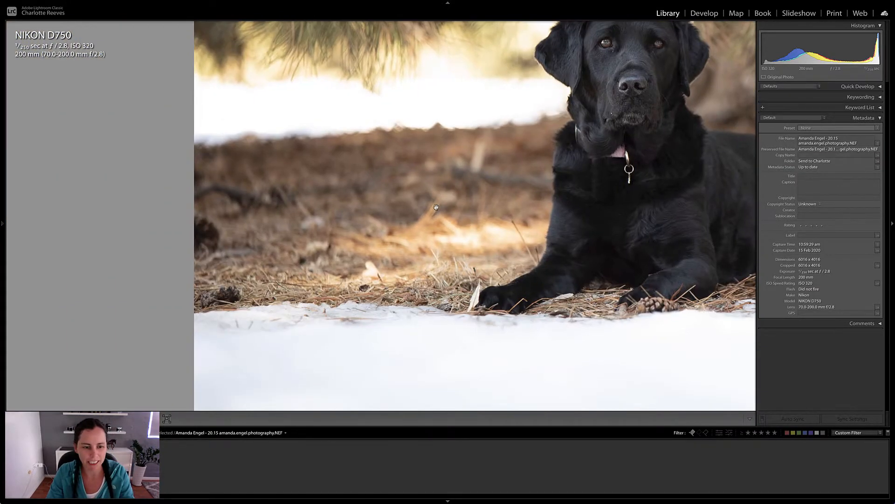
pyautogui.moveTo(373, 301); pyautogui.dragTo(311, 260)
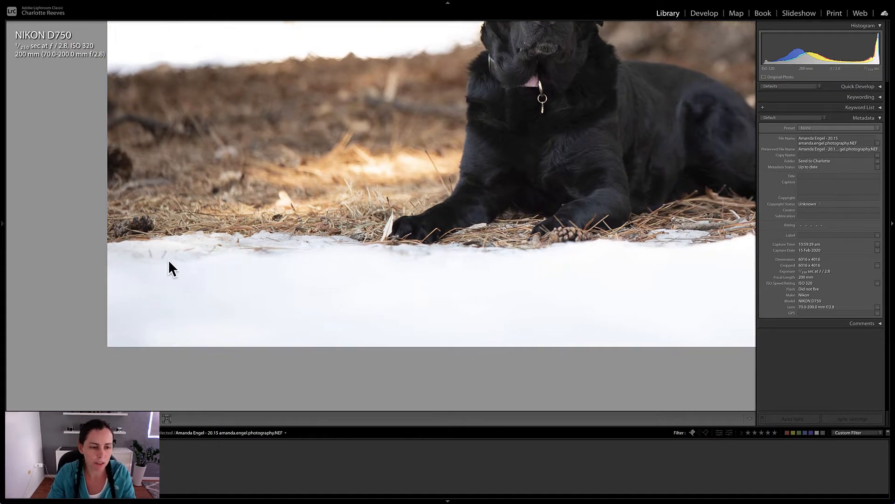
pyautogui.moveTo(575, 257); pyautogui.dragTo(297, 246)
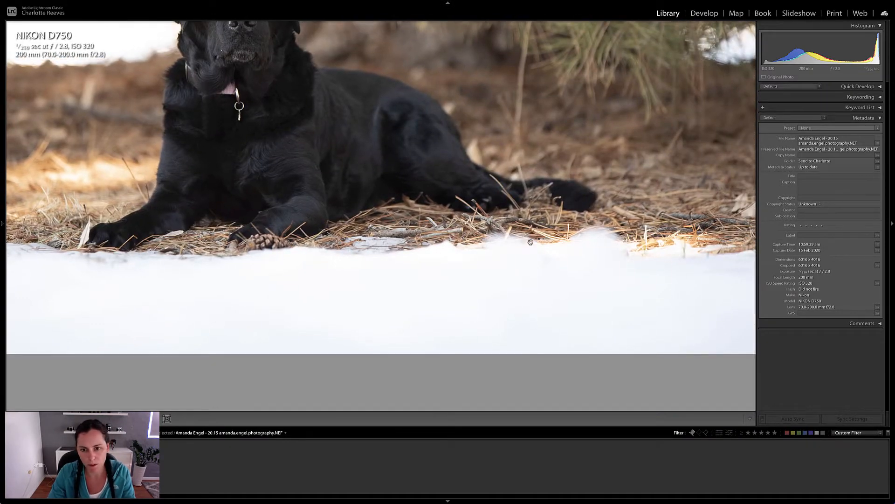
pyautogui.moveTo(613, 241); pyautogui.dragTo(360, 255)
pyautogui.moveTo(252, 64)
pyautogui.mouseDown()
pyautogui.moveTo(293, 235)
pyautogui.moveTo(580, 225)
pyautogui.mouseUp()
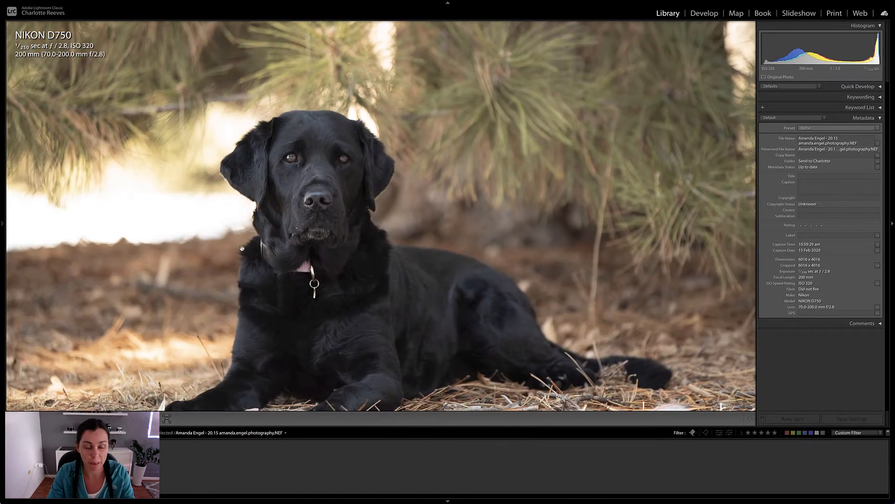
pyautogui.moveTo(150, 250); pyautogui.dragTo(380, 248)
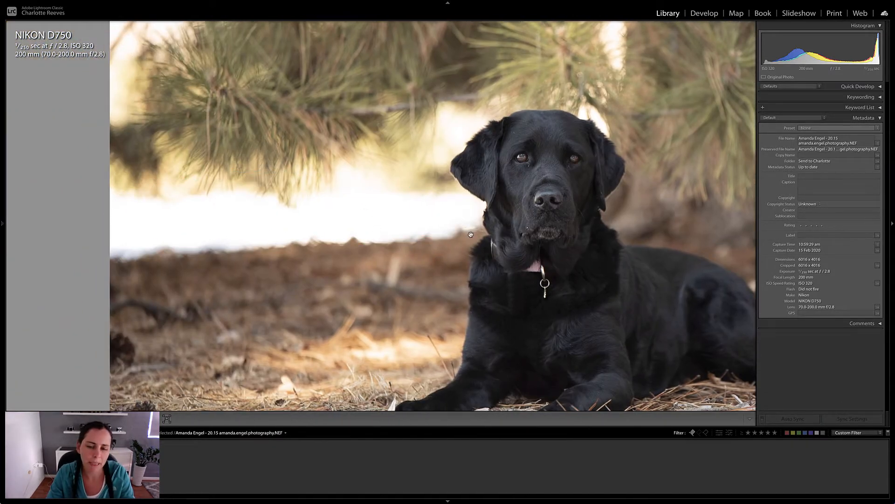
pyautogui.click(446, 231)
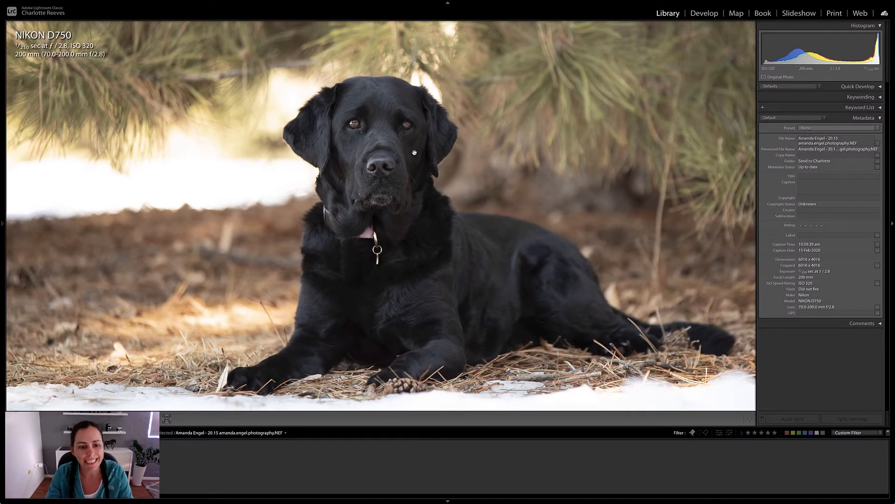
pyautogui.click(400, 175)
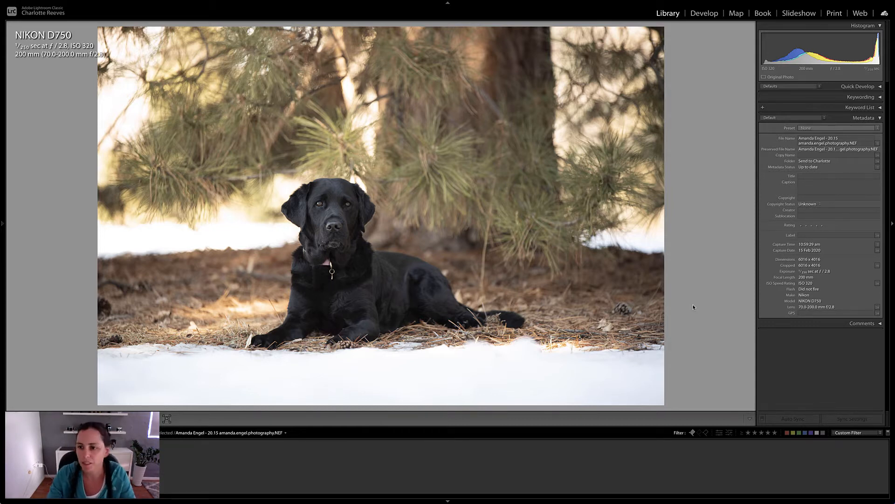
# Open the photo for developing and set Shadows to +36 and Blacks to −34
pyautogui.click(705, 16)
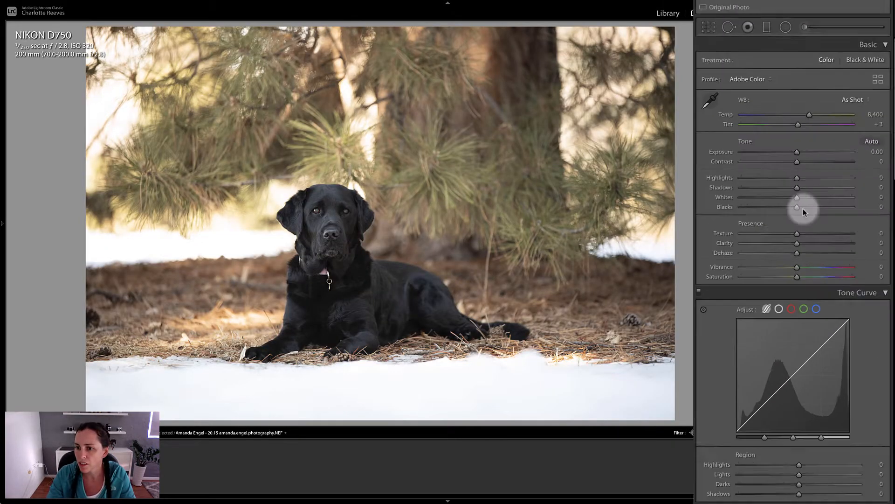
pyautogui.moveTo(793, 187); pyautogui.dragTo(814, 186)
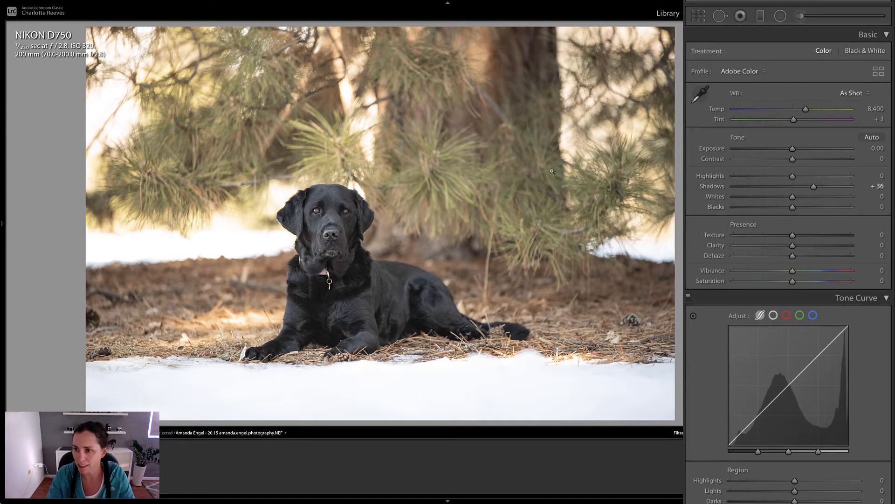
pyautogui.moveTo(794, 212); pyautogui.dragTo(774, 207)
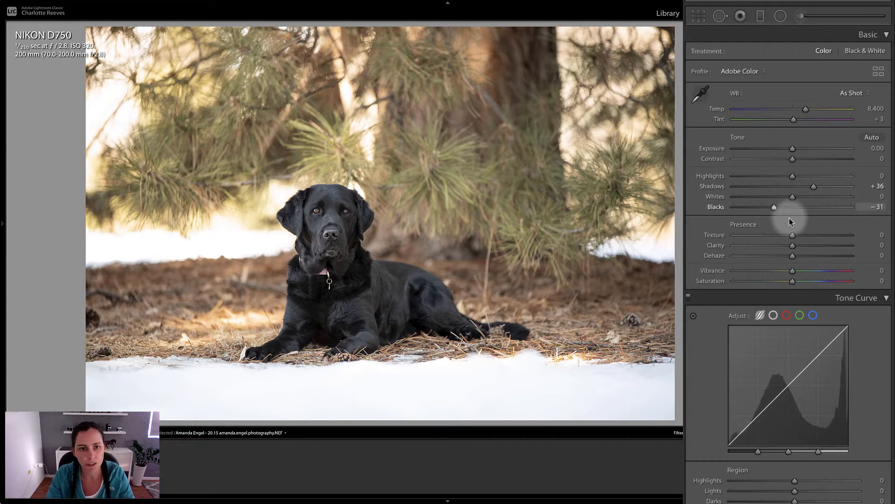
pyautogui.moveTo(774, 208); pyautogui.dragTo(772, 208)
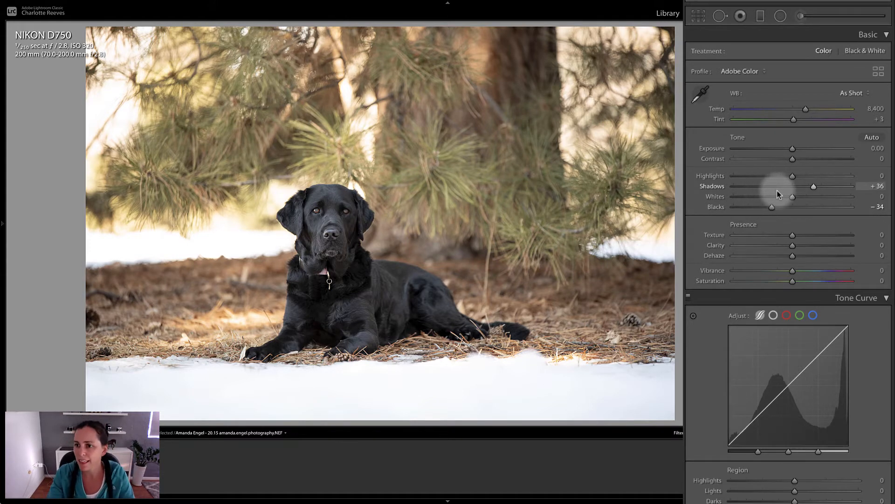
# Set Highlights to −31 and Whites to +18, plus Clarity to +13 and Vibrance to +15
pyautogui.moveTo(792, 176)
pyautogui.mouseDown()
pyautogui.moveTo(764, 177)
pyautogui.moveTo(784, 180)
pyautogui.mouseUp()
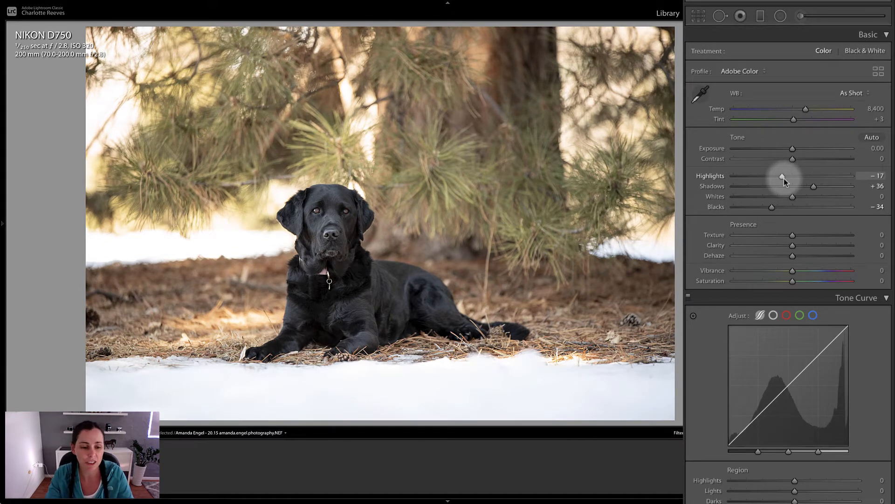
pyautogui.moveTo(784, 178); pyautogui.dragTo(785, 178)
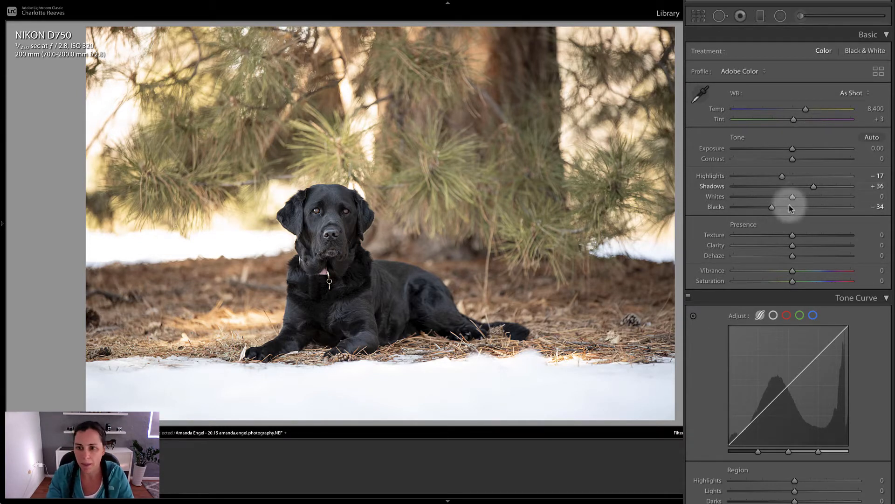
pyautogui.moveTo(793, 197); pyautogui.dragTo(774, 177)
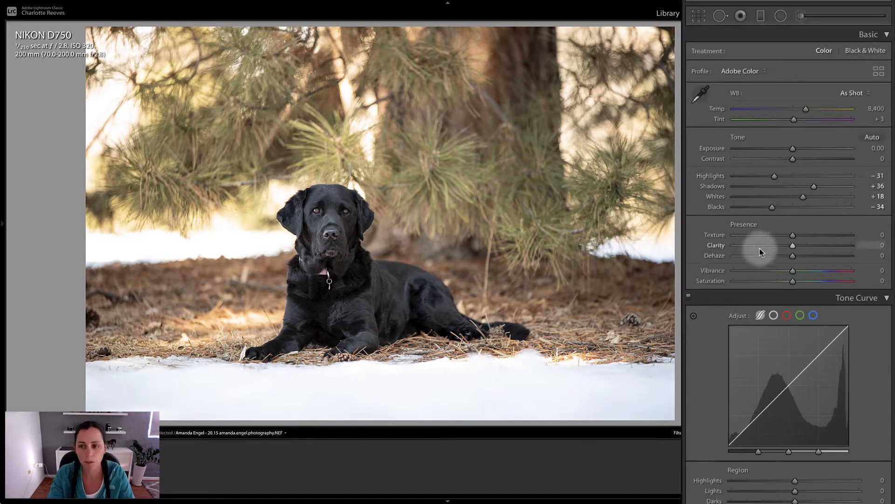
pyautogui.moveTo(793, 246); pyautogui.dragTo(800, 272)
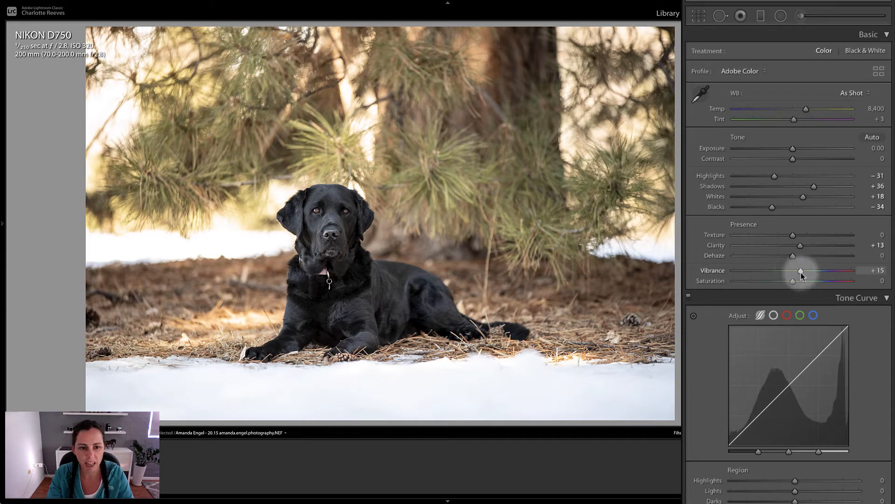
# Adjust the tone curve regions to Highlights −6, Lights +6 and Darks −5
pyautogui.scroll(-5, 802, 273)
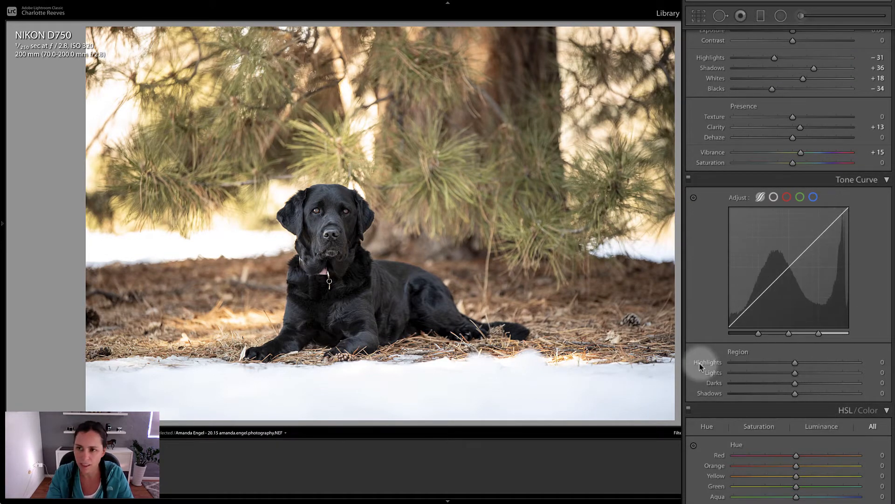
pyautogui.moveTo(796, 365); pyautogui.dragTo(792, 383)
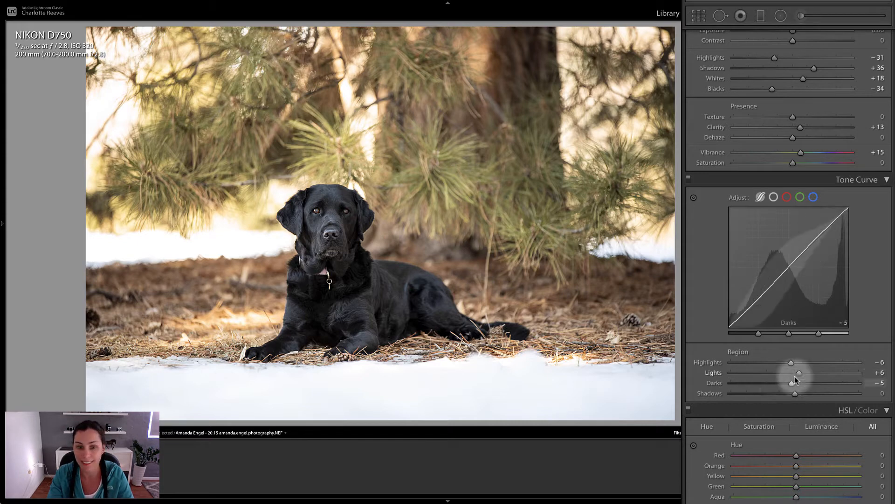
# Correct the white balance by setting Tint to +9 and Temp to 8,661
pyautogui.scroll(5, 875, 368)
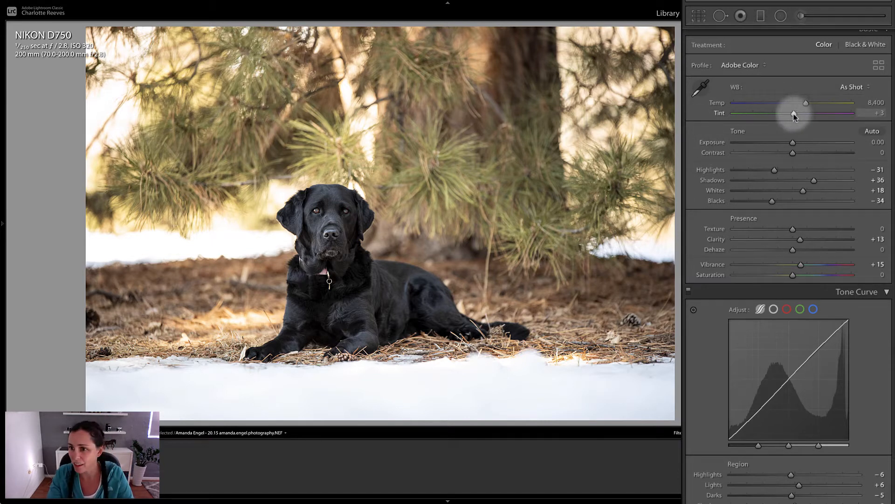
pyautogui.moveTo(795, 113); pyautogui.dragTo(797, 114)
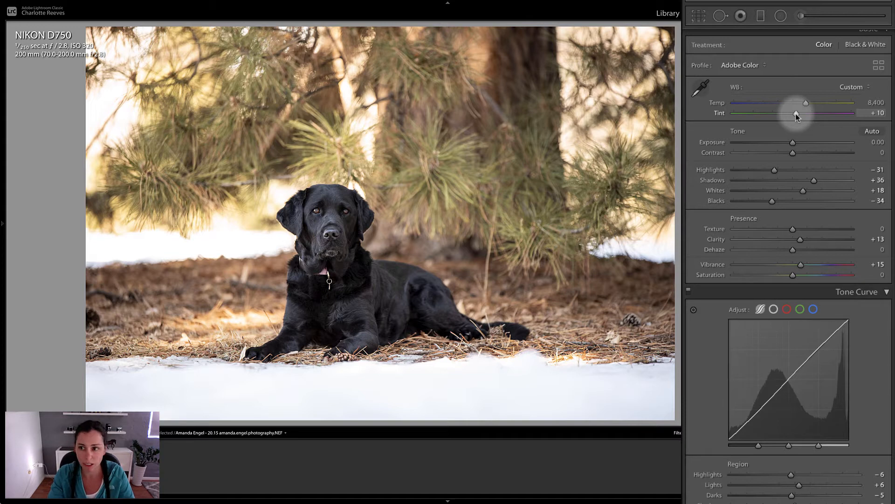
pyautogui.moveTo(796, 113); pyautogui.dragTo(807, 103)
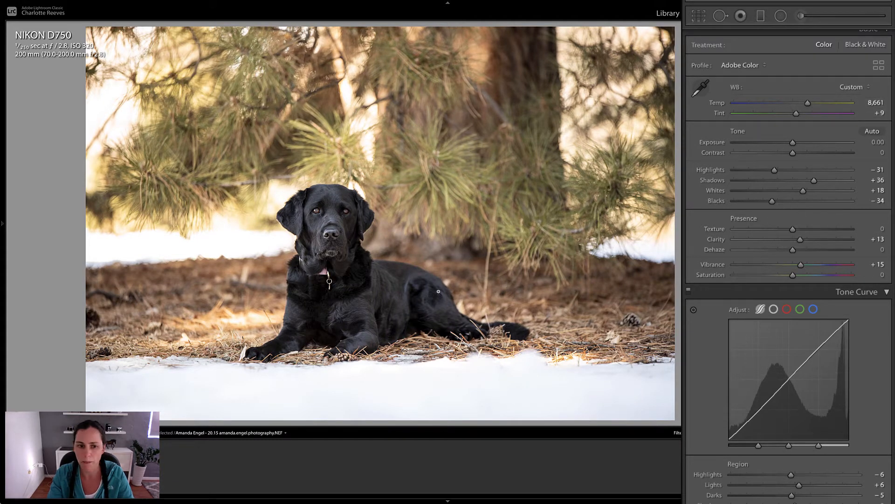
# Reduce the blue cast in the dog's coat with targeted saturation adjustment, setting Blue saturation to −18
pyautogui.click(285, 245)
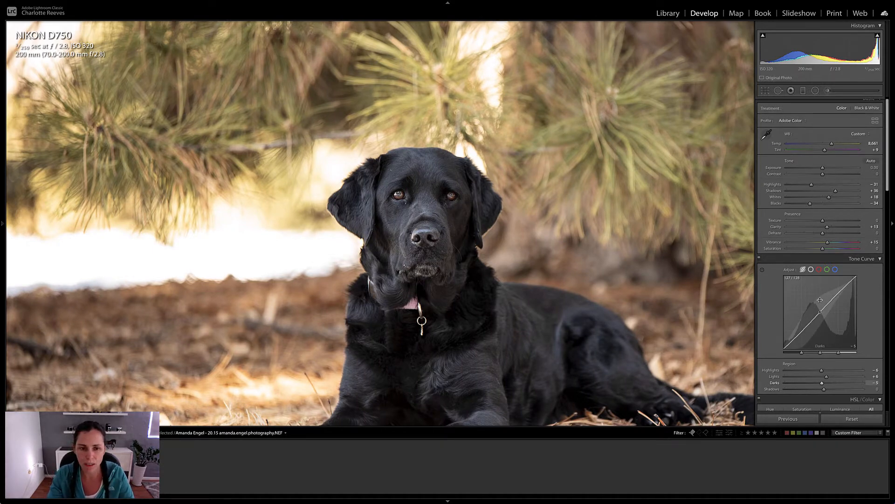
pyautogui.scroll(-6, 820, 300)
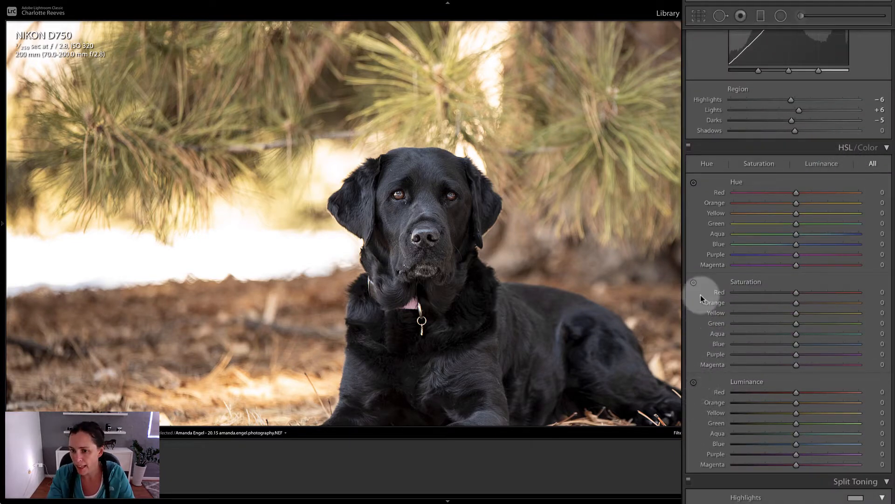
pyautogui.click(693, 283)
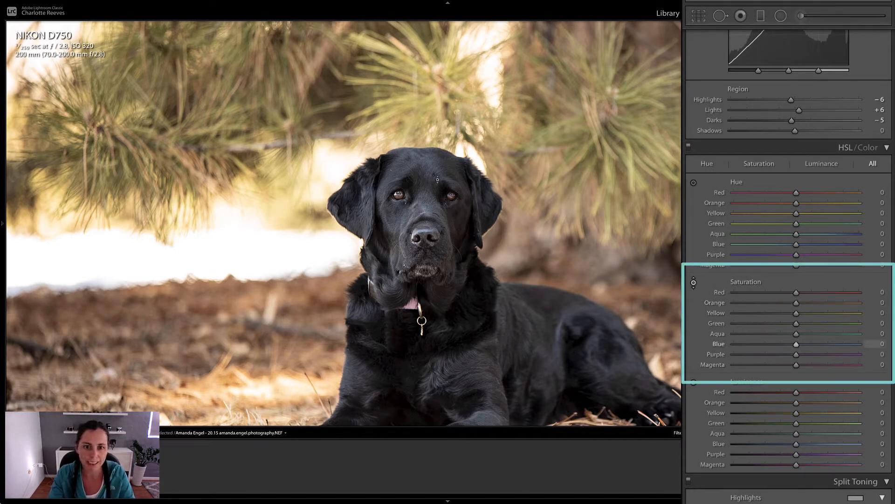
pyautogui.moveTo(429, 173); pyautogui.dragTo(429, 186)
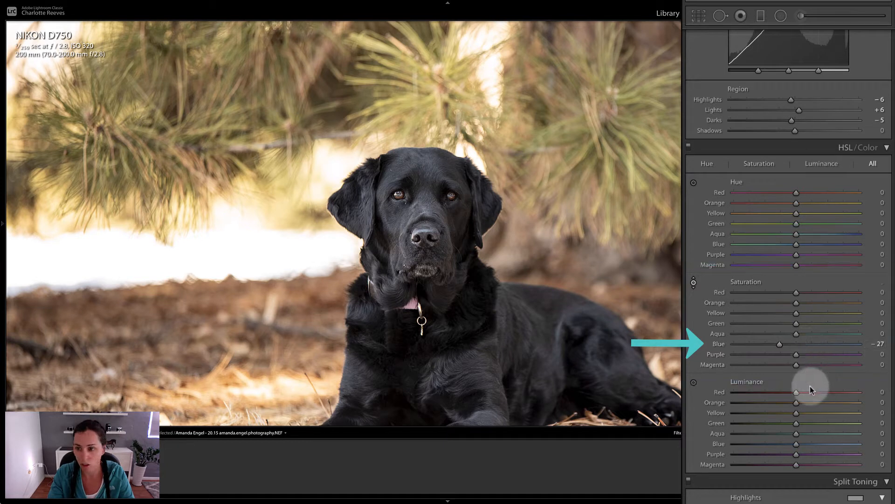
pyautogui.moveTo(788, 346); pyautogui.dragTo(790, 346)
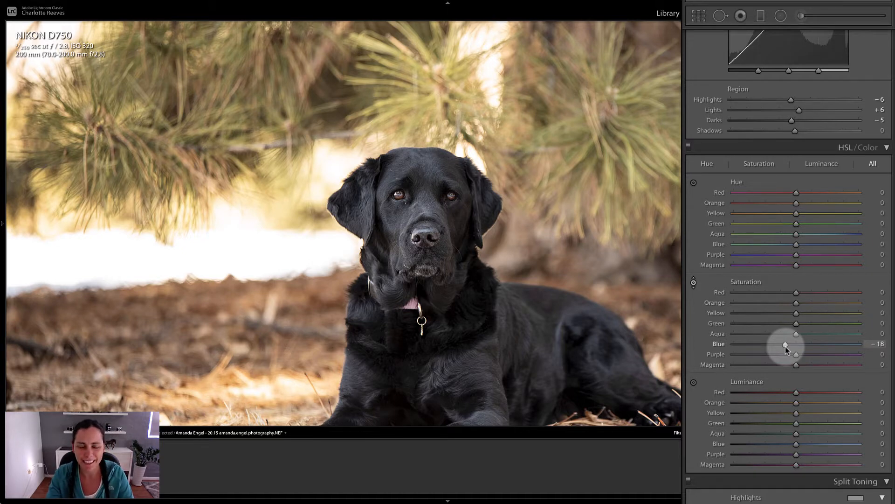
# Compare the whole photo before and after the raw adjustments several times
pyautogui.press('z')
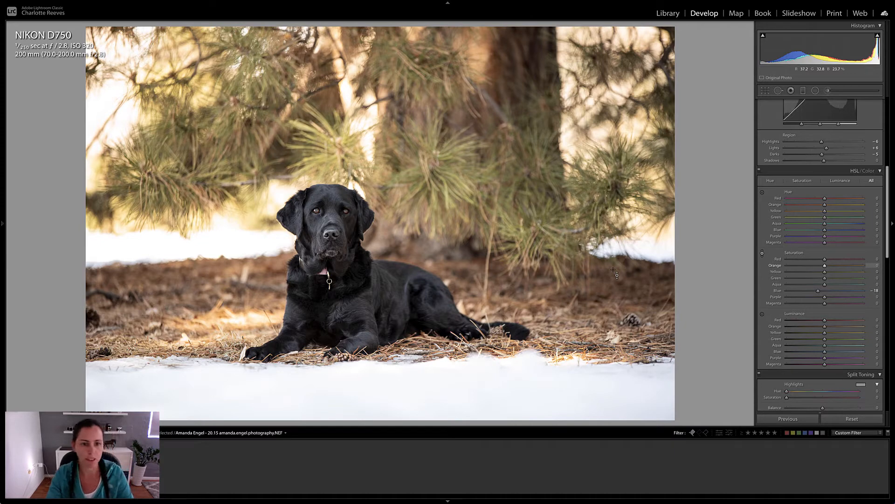
pyautogui.press('\\')
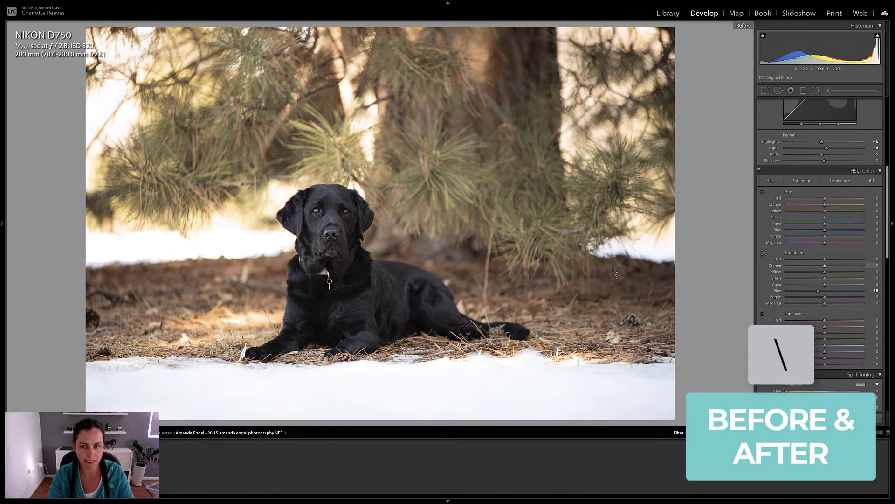
pyautogui.press('\\')
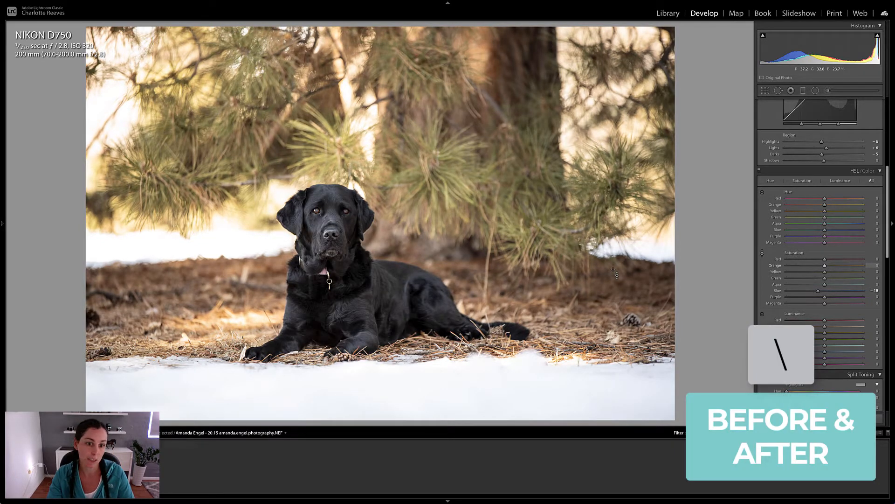
pyautogui.press('\\')
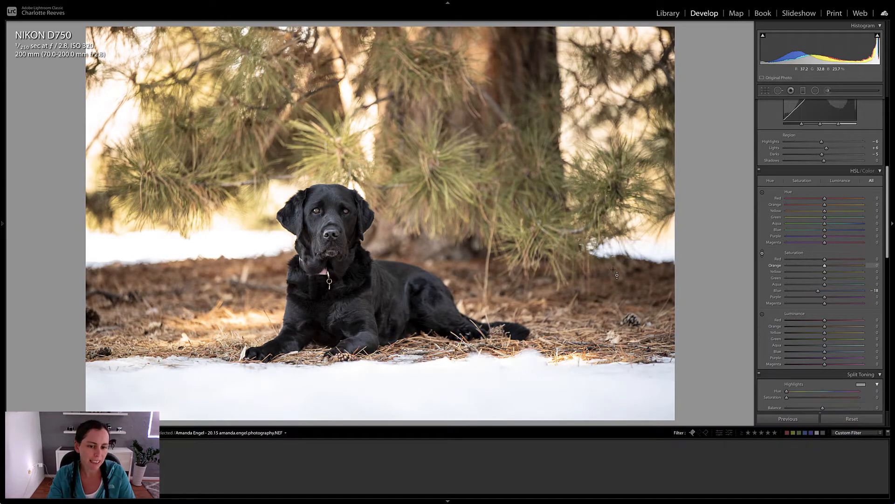
pyautogui.press('\\')
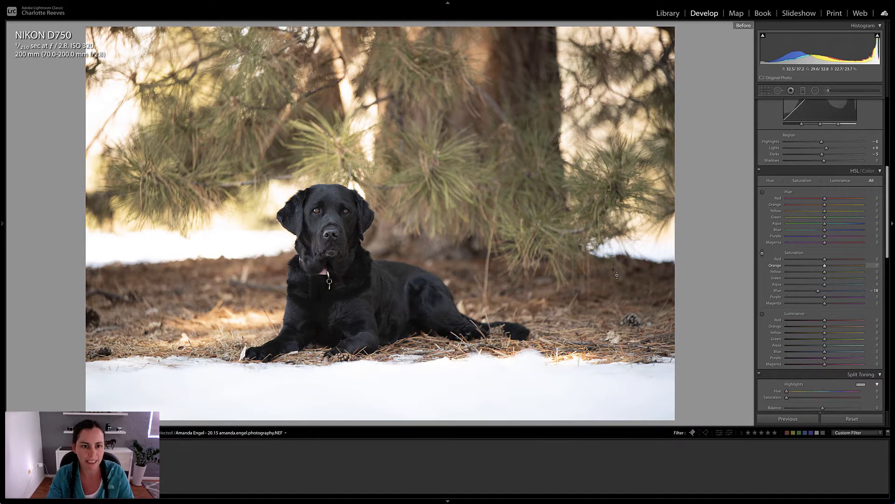
pyautogui.press('\\')
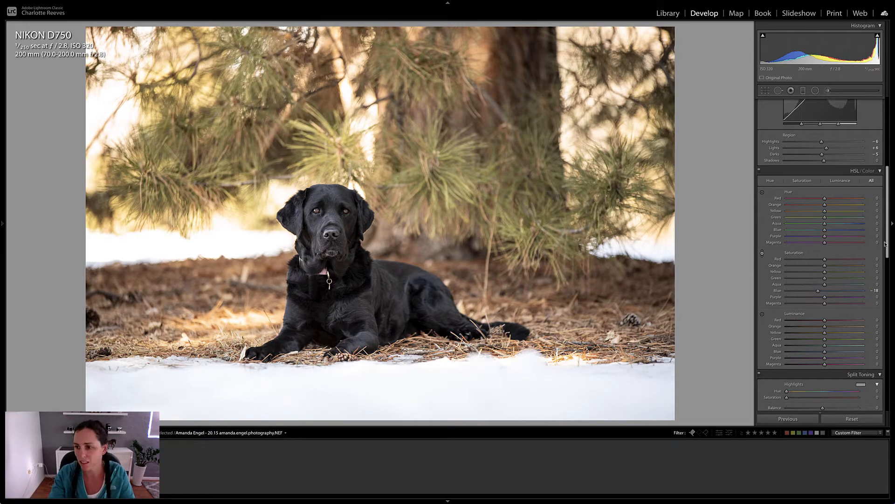
# Fine-tune the Yellow and Orange saturation of the photo
pyautogui.moveTo(888, 238)
pyautogui.mouseDown()
pyautogui.moveTo(888, 255)
pyautogui.moveTo(888, 226)
pyautogui.mouseUp()
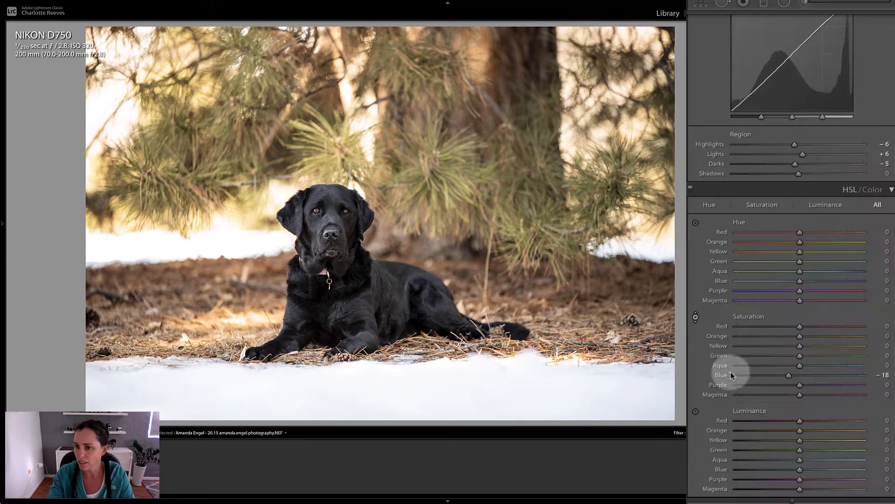
pyautogui.moveTo(800, 346); pyautogui.dragTo(804, 336)
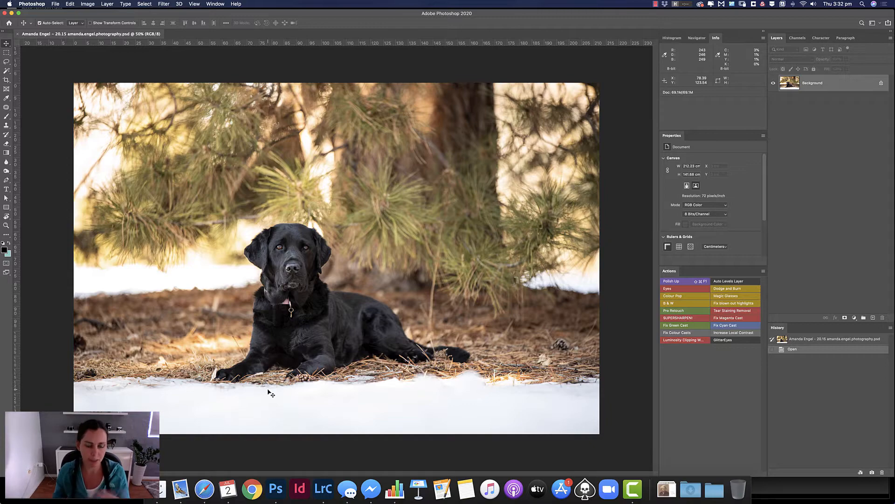
# Examine the snow strip along the photo's lower edge and the pine-needle ground on both sides of the dog
pyautogui.click(323, 487)
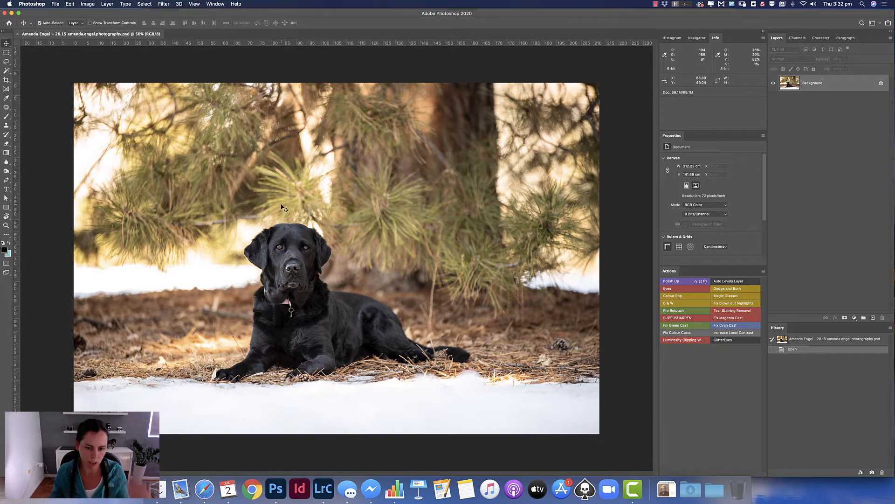
pyautogui.press('z')
pyautogui.click(220, 362)
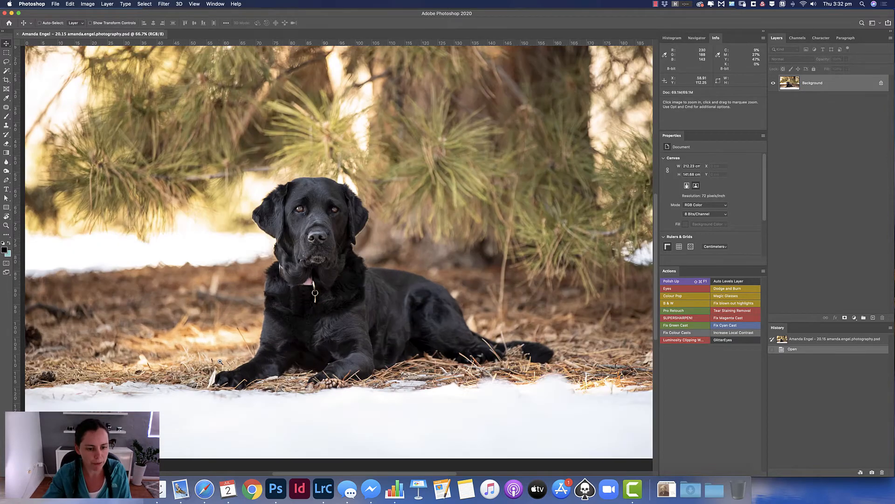
pyautogui.click(252, 357)
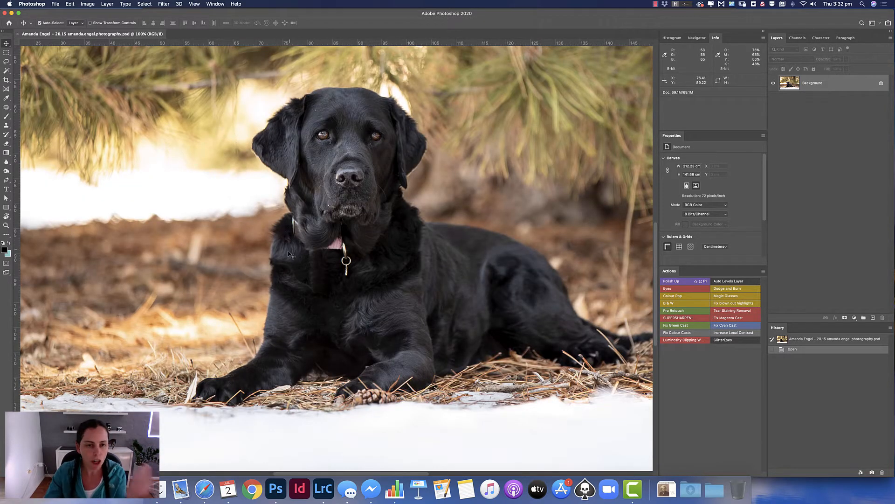
pyautogui.scroll(-5, 216, 355)
pyautogui.hscroll(-8, 216, 355)
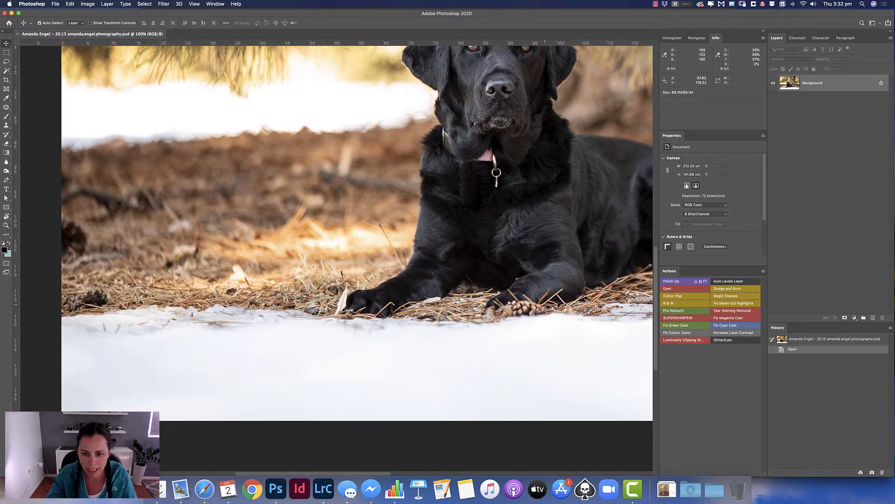
pyautogui.hscroll(20, 559, 305)
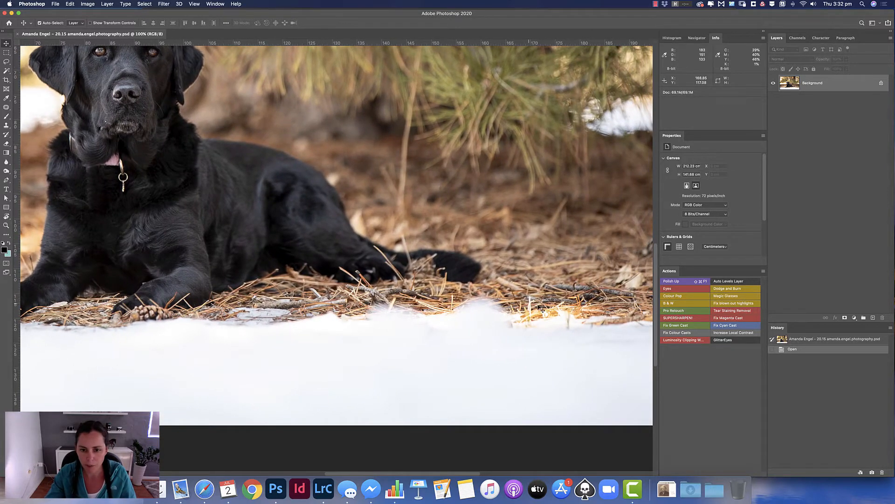
pyautogui.hscroll(8, 542, 310)
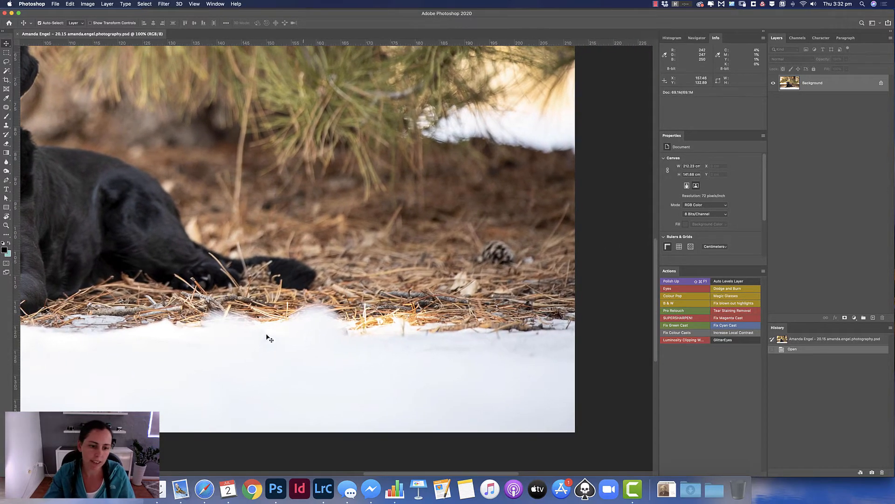
pyautogui.moveTo(197, 326); pyautogui.dragTo(522, 305)
pyautogui.moveTo(220, 303); pyautogui.dragTo(402, 294)
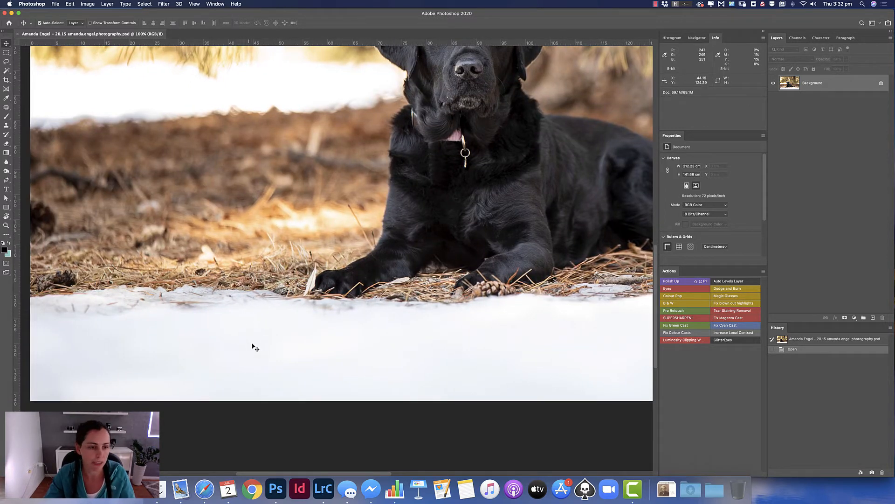
pyautogui.moveTo(534, 298); pyautogui.dragTo(115, 300)
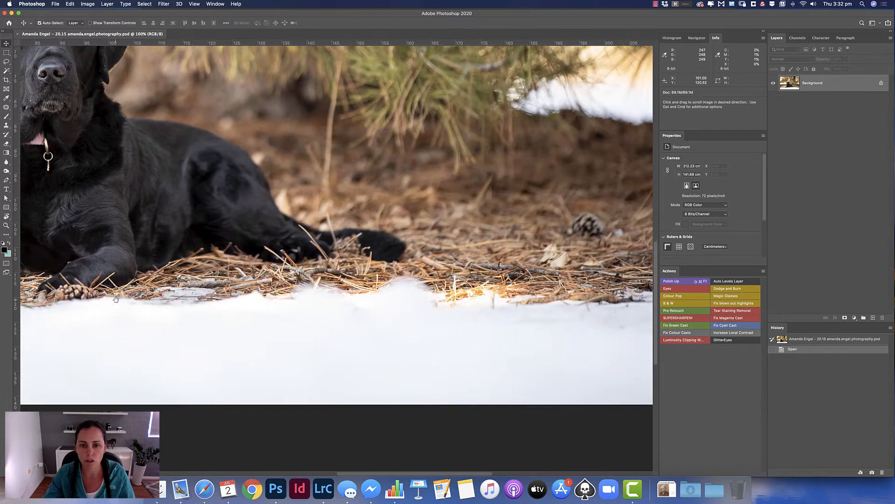
pyautogui.moveTo(424, 276); pyautogui.dragTo(242, 319)
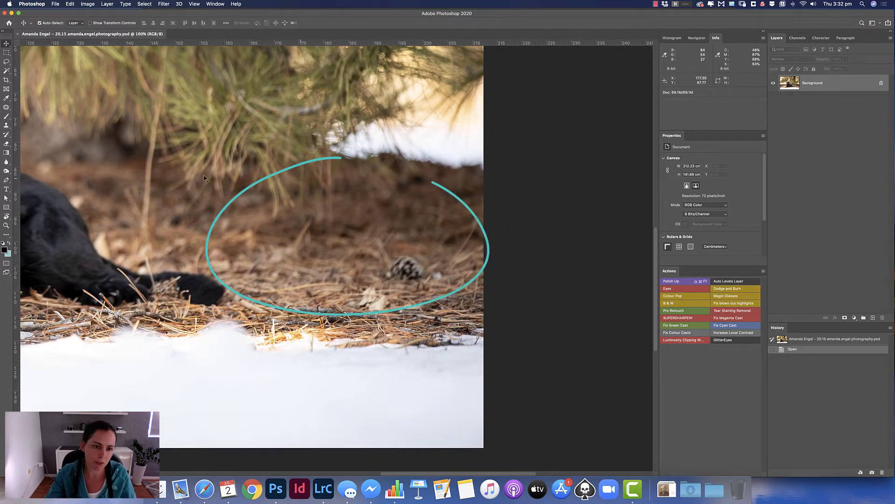
pyautogui.moveTo(97, 283)
pyautogui.mouseDown()
pyautogui.moveTo(236, 279)
pyautogui.moveTo(476, 302)
pyautogui.moveTo(260, 275)
pyautogui.moveTo(434, 272)
pyautogui.mouseUp()
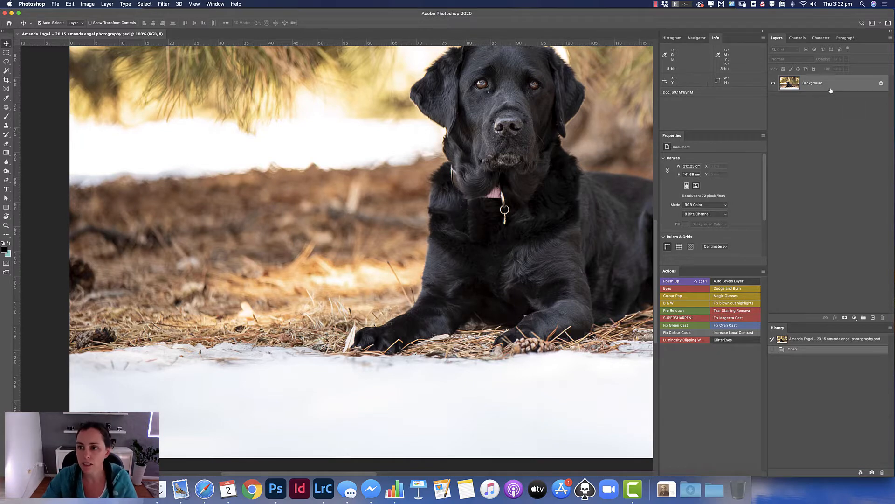
# Duplicate the Background layer to get a copy of the whole photo to work on
pyautogui.moveTo(831, 90); pyautogui.dragTo(871, 319)
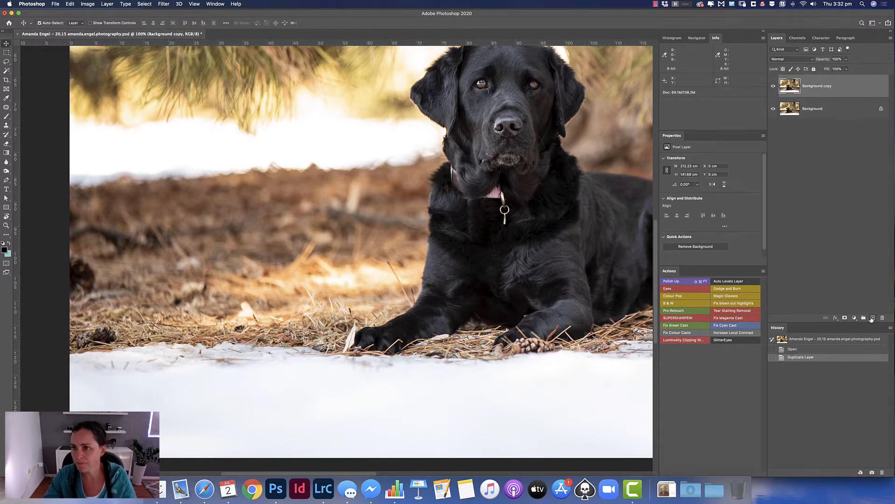
pyautogui.keyDown('alt'); pyautogui.click(339, 199); pyautogui.keyUp('alt')
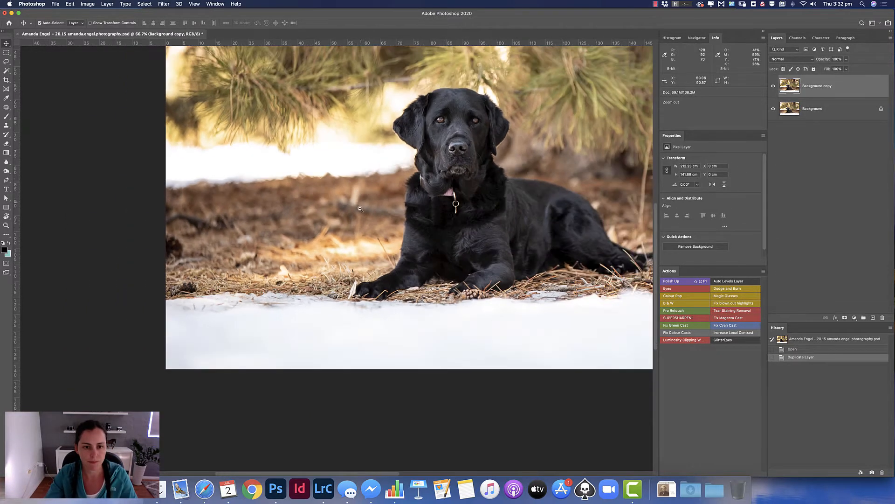
pyautogui.moveTo(434, 211); pyautogui.dragTo(320, 239)
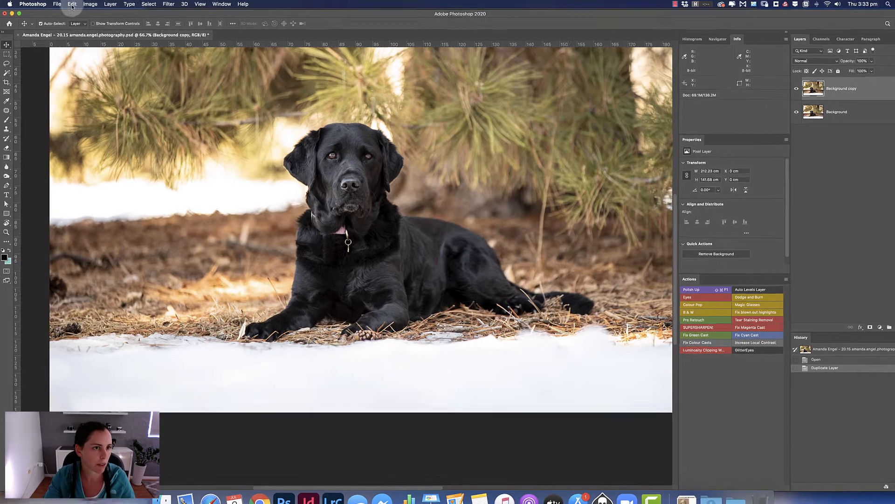
# Flip the duplicated layer horizontally and vertically
pyautogui.click(72, 7)
pyautogui.moveTo(152, 192)
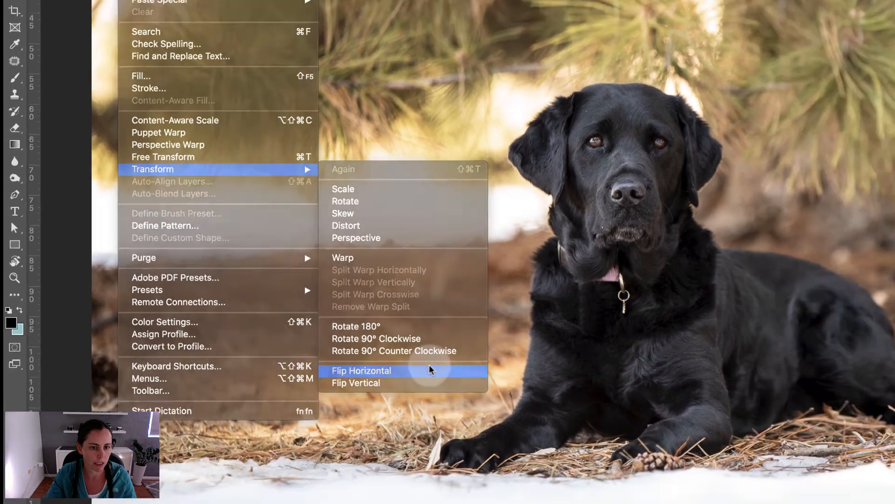
pyautogui.click(443, 462)
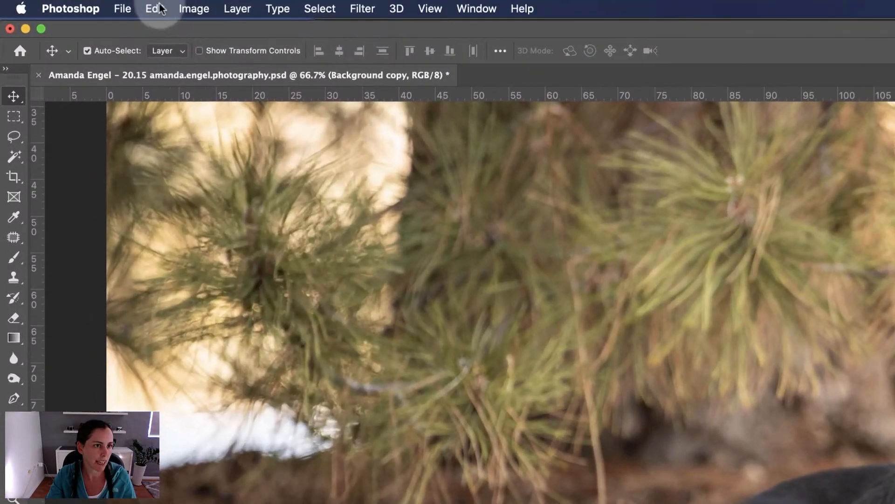
pyautogui.click(158, 8)
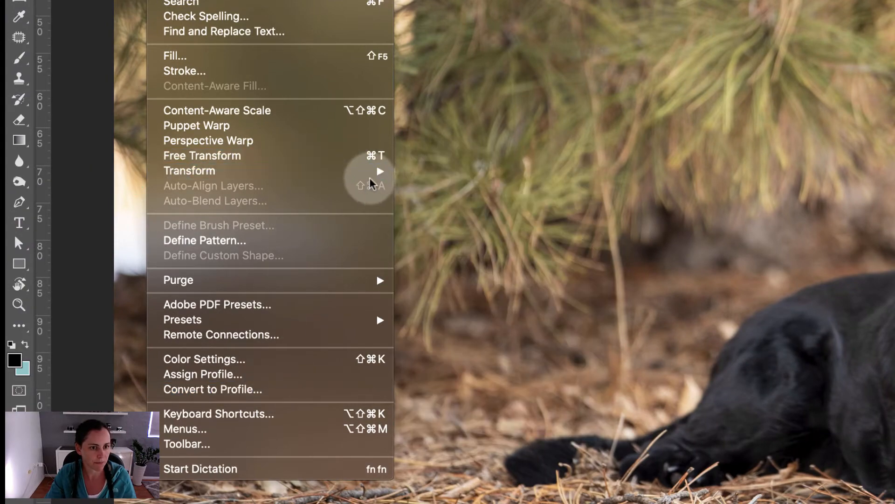
pyautogui.moveTo(376, 172)
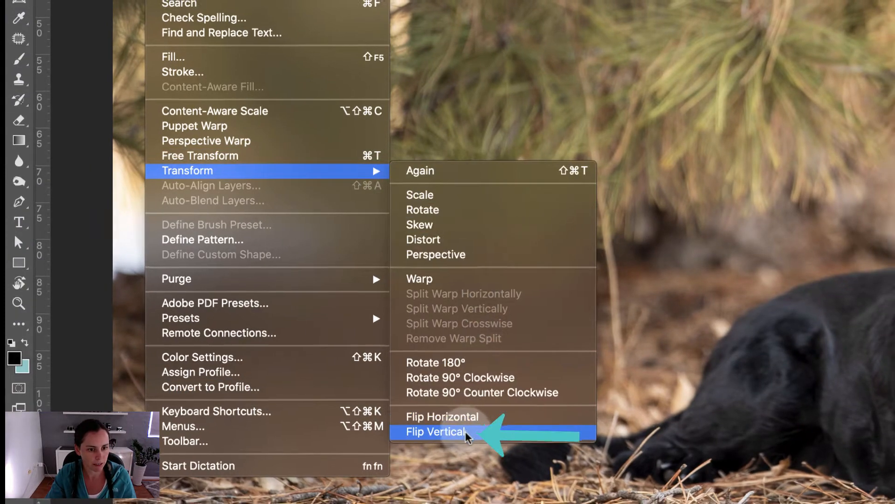
pyautogui.click(466, 433)
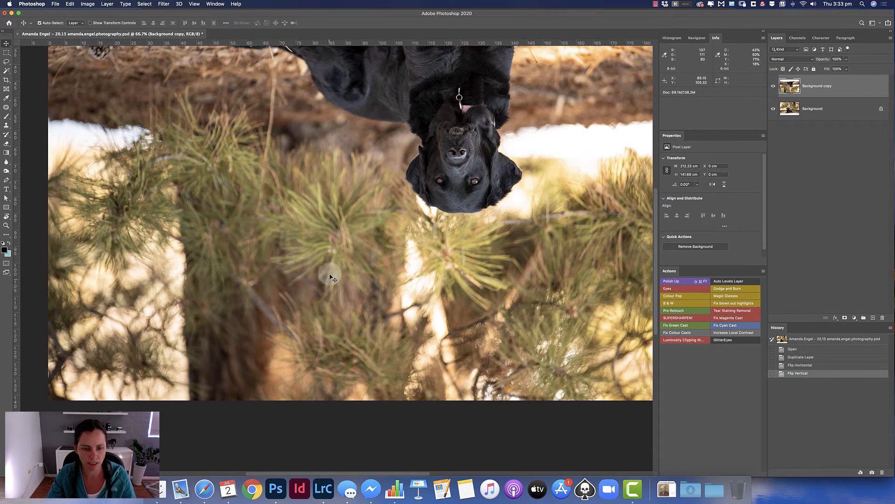
# Set the flipped layer's opacity to 50% and move it down and across to X 12.28 cm, Y 35.7 cm
pyautogui.press('super+minus')
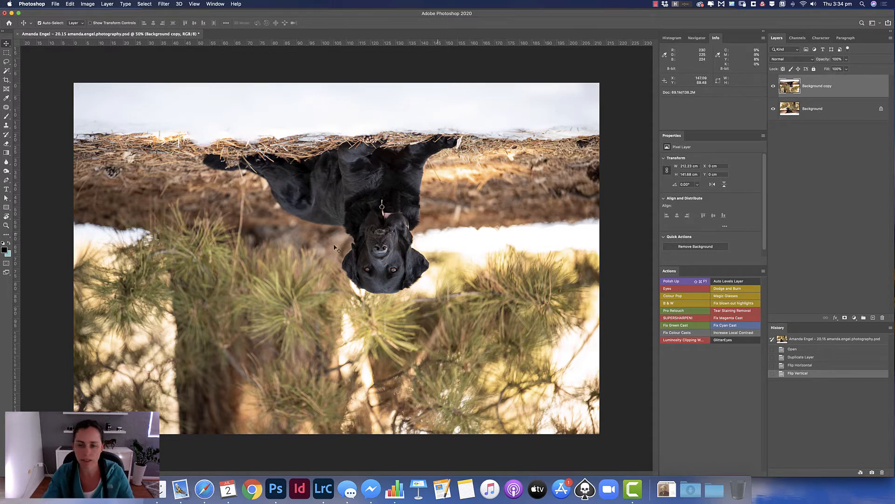
pyautogui.press('v')
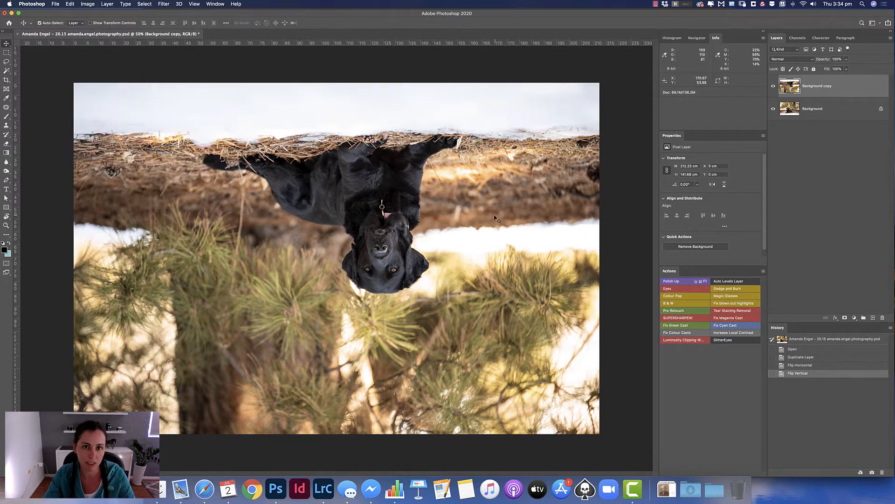
pyautogui.press('5')
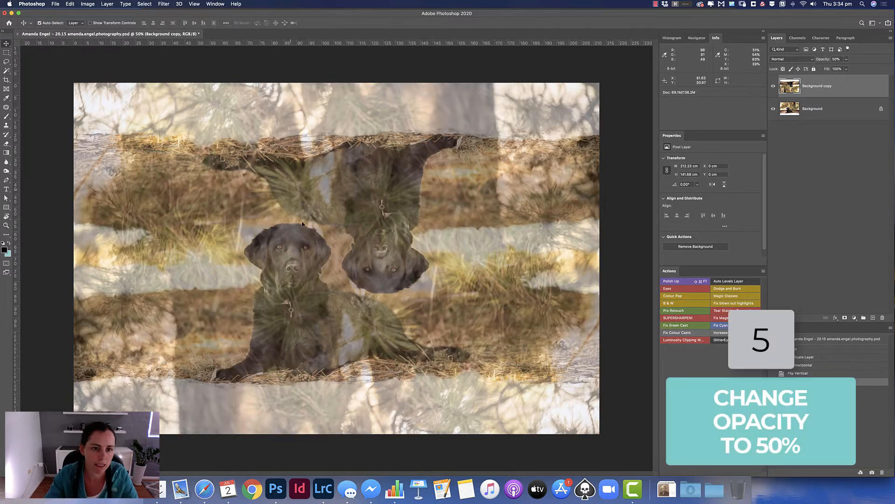
pyautogui.moveTo(302, 224); pyautogui.dragTo(333, 312)
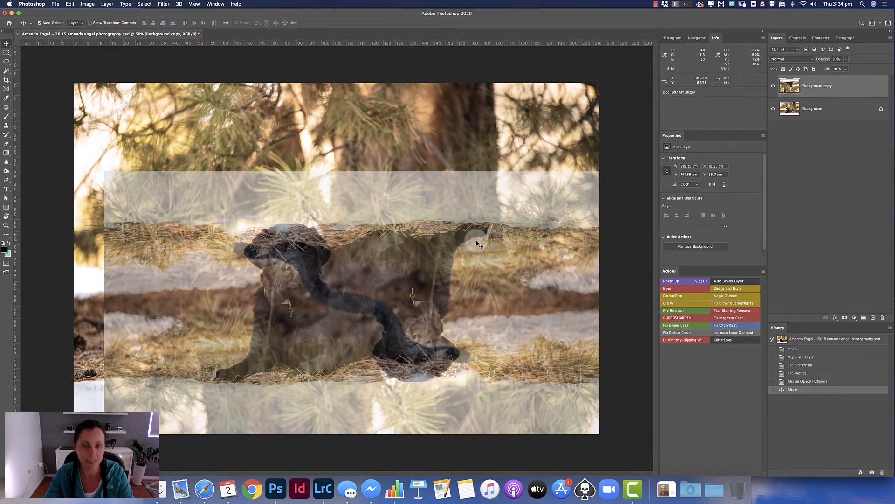
# Preview the flipped layer at 90% and 30% opacity and return it to 50%
pyautogui.press('9')
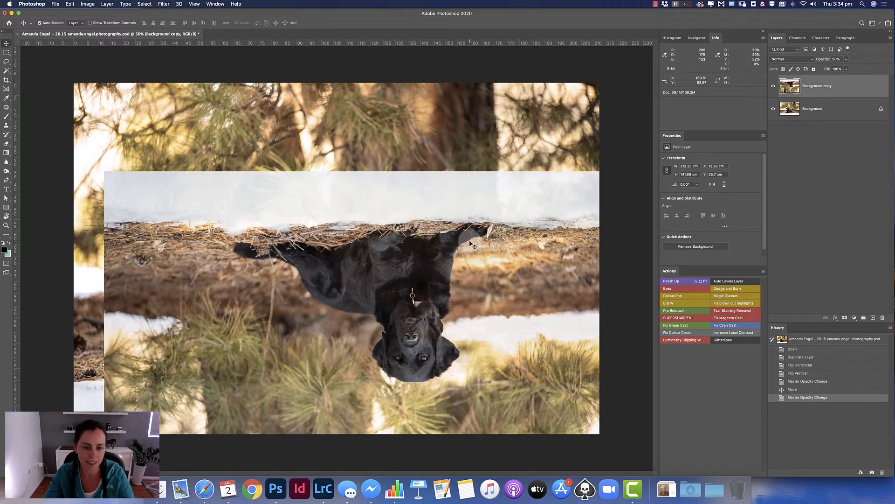
pyautogui.press('3')
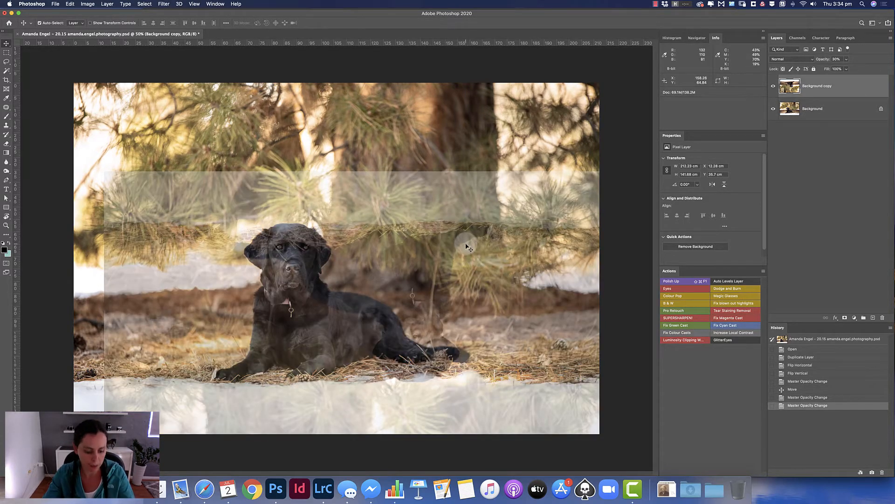
pyautogui.press('5')
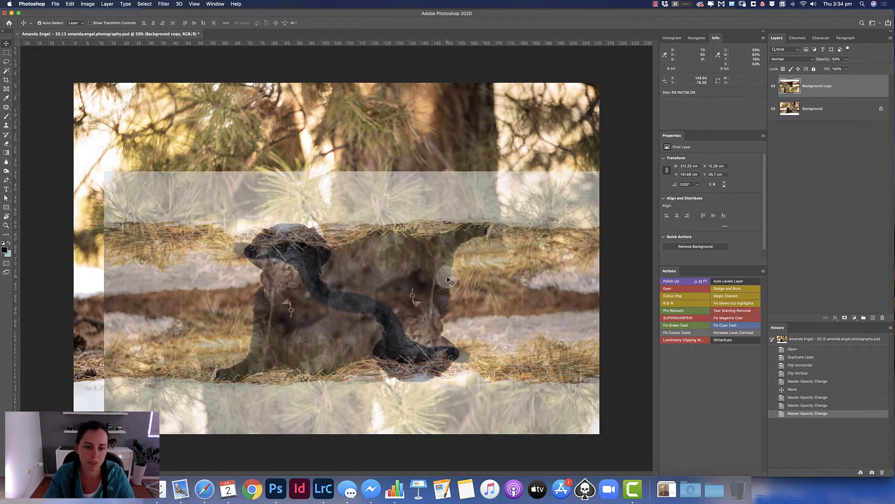
# Move the flipped layer to X 0 cm, Y 87.88 cm so its pine-needle band overlaps the one under the dog
pyautogui.moveTo(448, 280); pyautogui.dragTo(419, 390)
pyautogui.keyDown('super'); pyautogui.click(259, 354); pyautogui.keyUp('super')
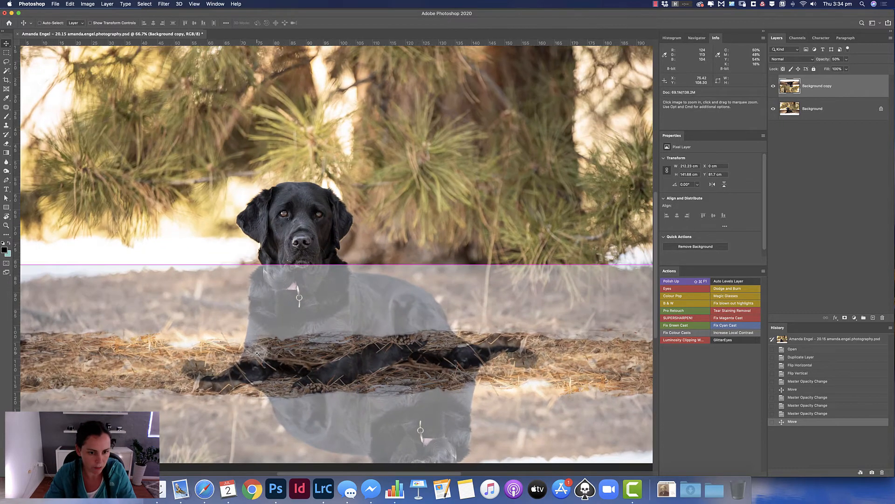
pyautogui.keyDown('super'); pyautogui.click(257, 353); pyautogui.keyUp('super')
pyautogui.moveTo(222, 361); pyautogui.dragTo(451, 280)
pyautogui.moveTo(289, 366); pyautogui.dragTo(293, 396)
pyautogui.moveTo(519, 379); pyautogui.dragTo(222, 341)
pyautogui.moveTo(487, 363)
pyautogui.mouseDown()
pyautogui.moveTo(305, 355)
pyautogui.moveTo(226, 363)
pyautogui.mouseUp()
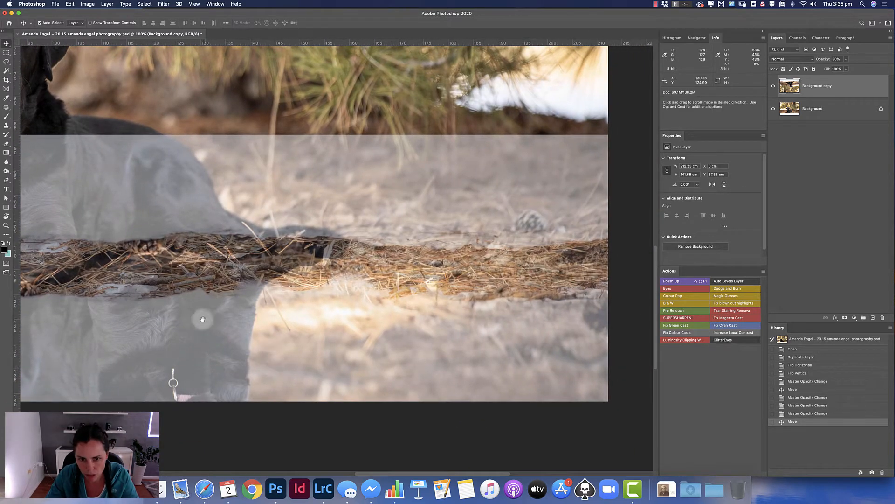
pyautogui.moveTo(200, 316)
pyautogui.mouseDown()
pyautogui.moveTo(448, 320)
pyautogui.moveTo(266, 324)
pyautogui.moveTo(389, 340)
pyautogui.moveTo(508, 320)
pyautogui.mouseUp()
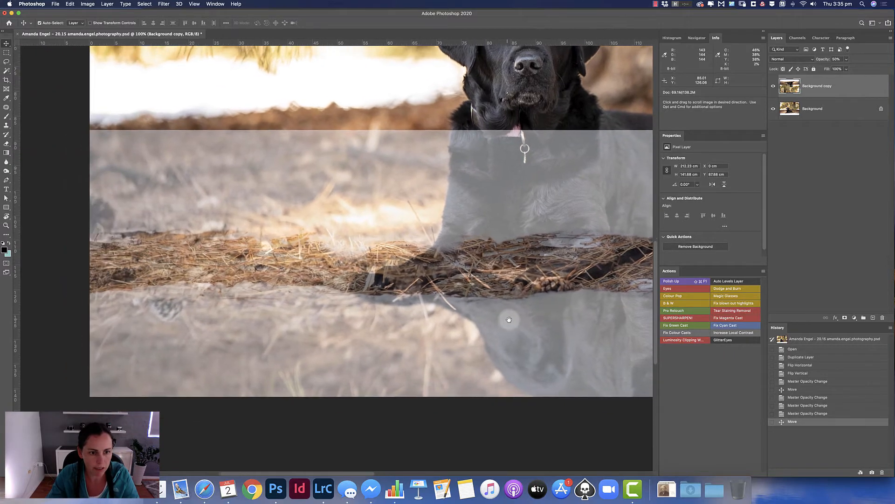
# Set the flipped layer's opacity to 100% and hide it with a black layer mask
pyautogui.click(815, 92)
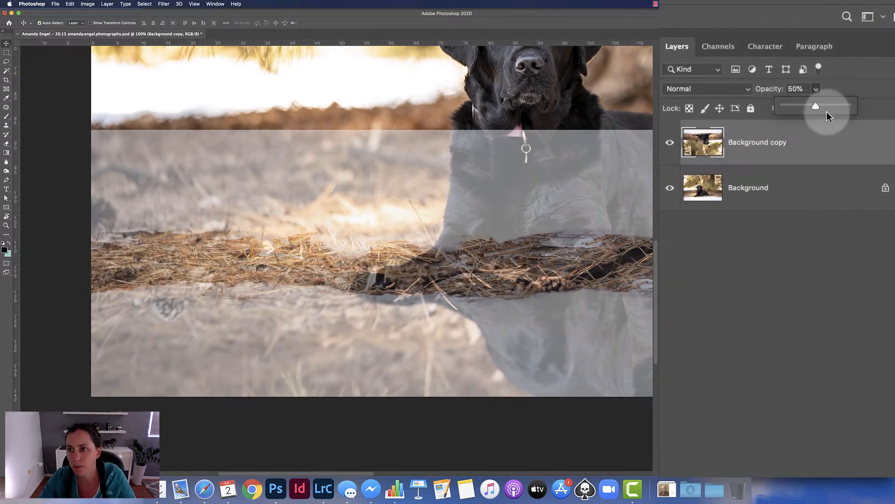
pyautogui.moveTo(825, 111); pyautogui.dragTo(873, 112)
pyautogui.click(784, 309)
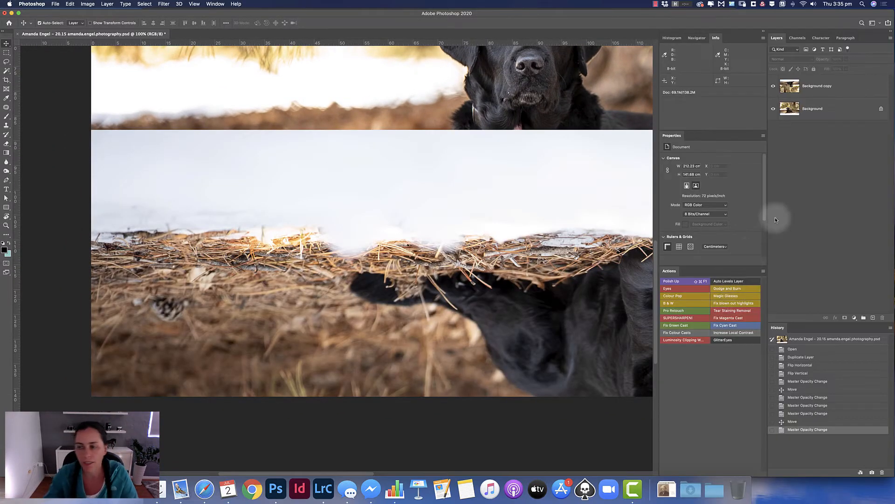
pyautogui.click(836, 86)
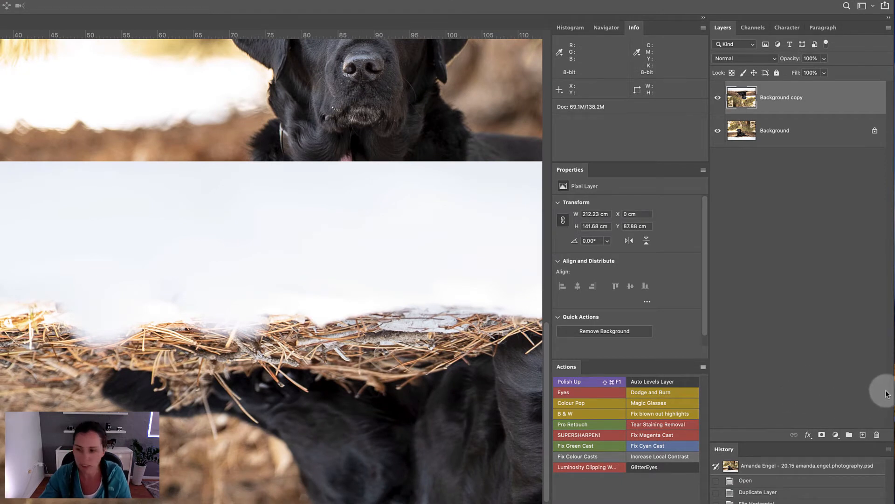
pyautogui.keyDown('alt'); pyautogui.click(819, 435); pyautogui.keyUp('alt')
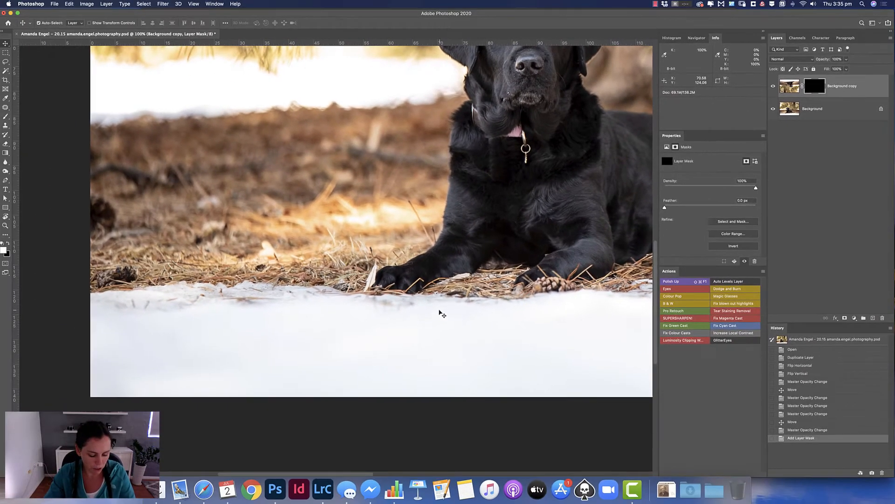
# Paint white on the layer mask with a large brush to reveal the flipped ground over the snow strip
pyautogui.press('b')
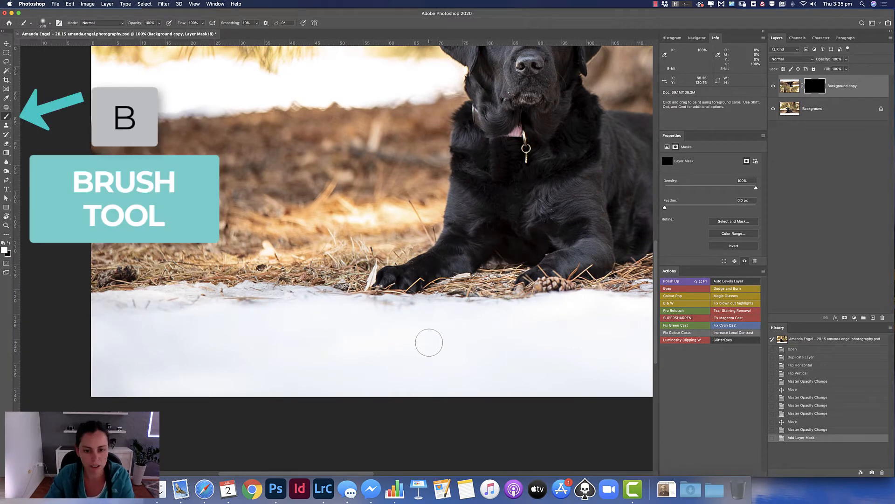
pyautogui.press(']')
pyautogui.press(']')
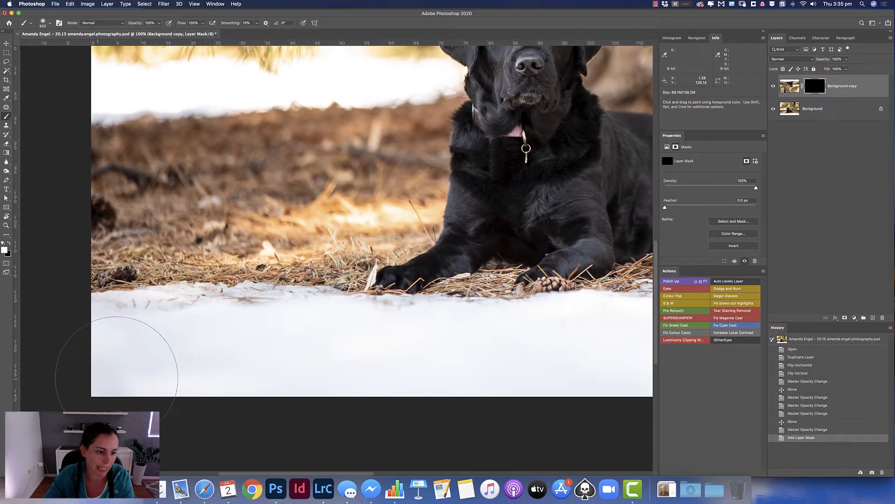
pyautogui.moveTo(116, 361)
pyautogui.mouseDown()
pyautogui.moveTo(110, 401)
pyautogui.moveTo(459, 396)
pyautogui.mouseUp()
pyautogui.moveTo(505, 394); pyautogui.dragTo(300, 387)
pyautogui.moveTo(368, 396)
pyautogui.mouseDown()
pyautogui.moveTo(563, 406)
pyautogui.moveTo(756, 396)
pyautogui.mouseUp()
pyautogui.moveTo(790, 398); pyautogui.dragTo(375, 398)
pyautogui.moveTo(429, 387); pyautogui.dragTo(626, 406)
# Reveal the flipped ground over the rest of the foreground snow by painting white on the mask with a smaller brush
pyautogui.press('[')
pyautogui.press('[')
pyautogui.press('[')
pyautogui.press('[')
pyautogui.press('[')
pyautogui.moveTo(649, 317)
pyautogui.mouseDown()
pyautogui.moveTo(611, 350)
pyautogui.moveTo(332, 327)
pyautogui.moveTo(306, 380)
pyautogui.mouseUp()
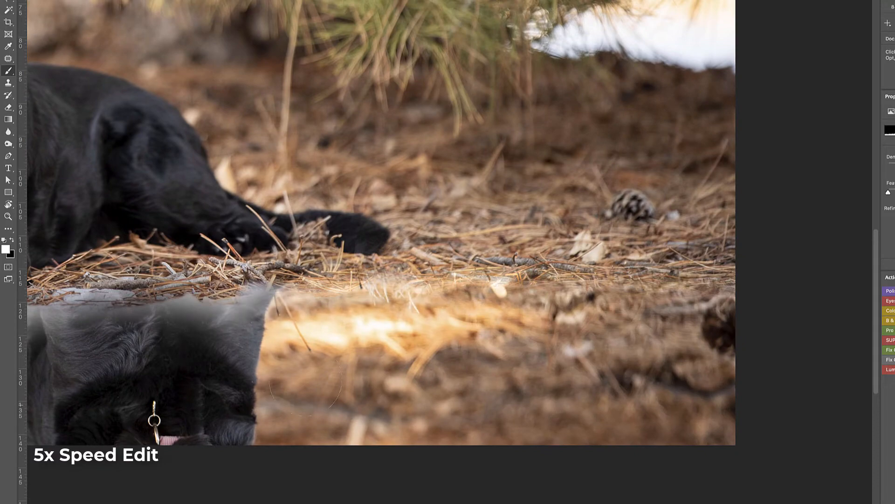
pyautogui.moveTo(423, 381); pyautogui.dragTo(792, 378)
pyautogui.moveTo(326, 378); pyautogui.dragTo(747, 373)
pyautogui.moveTo(184, 317); pyautogui.dragTo(591, 317)
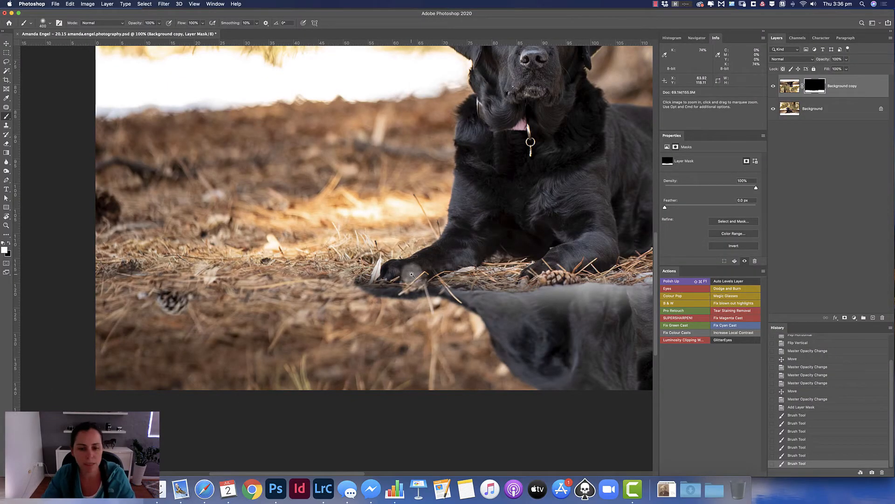
# Show the mask as a red overlay and paint black around the dog's front paw to restore its original fur and needles
pyautogui.click(411, 274)
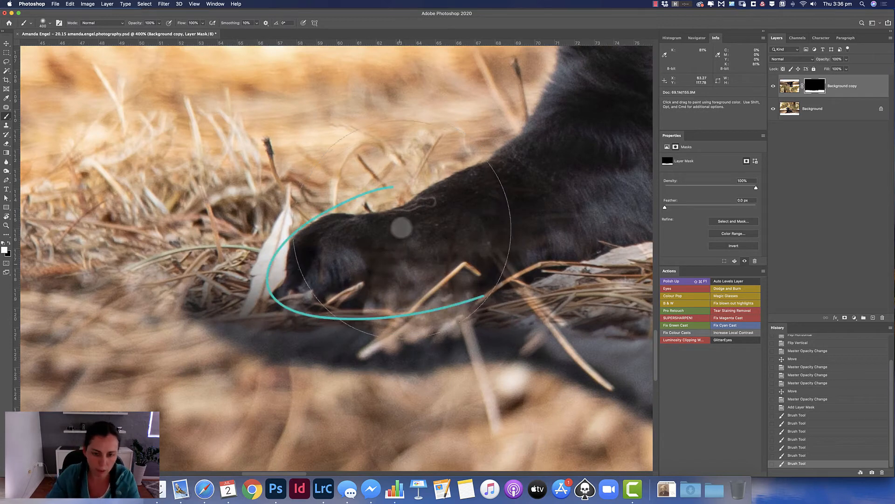
pyautogui.press('[')
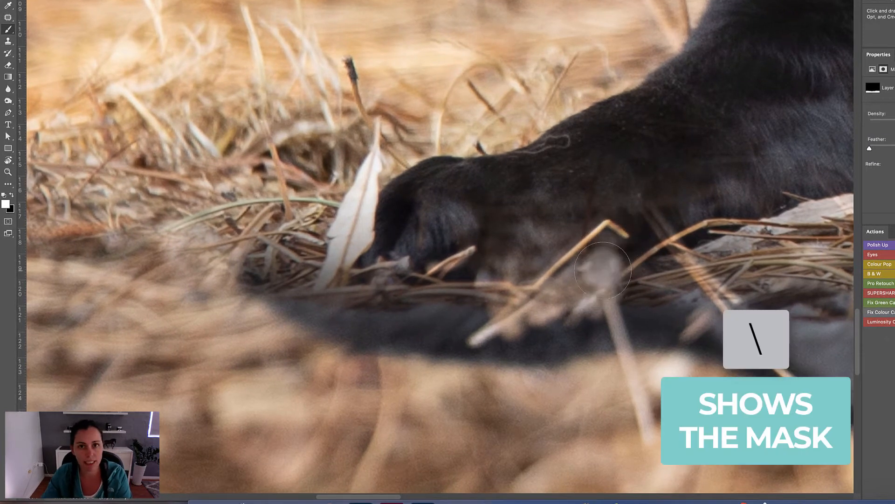
pyautogui.press('x')
pyautogui.press('\\')
pyautogui.moveTo(583, 188)
pyautogui.mouseDown()
pyautogui.moveTo(512, 198)
pyautogui.moveTo(514, 145)
pyautogui.moveTo(586, 154)
pyautogui.moveTo(561, 169)
pyautogui.mouseUp()
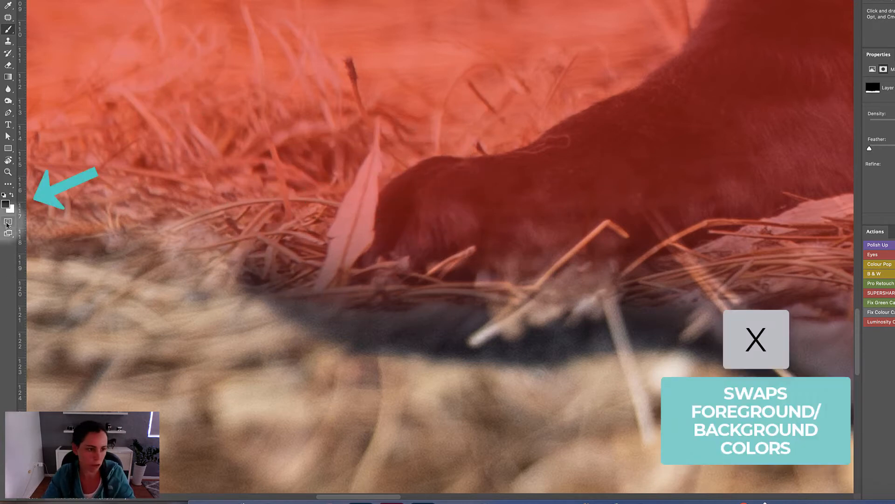
pyautogui.press('x')
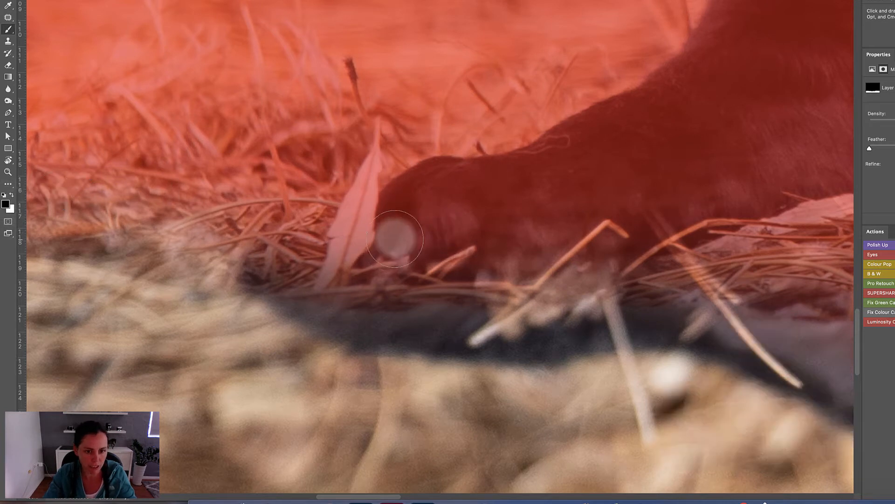
pyautogui.moveTo(436, 266)
pyautogui.mouseDown()
pyautogui.moveTo(627, 279)
pyautogui.moveTo(376, 283)
pyautogui.moveTo(388, 288)
pyautogui.moveTo(432, 274)
pyautogui.moveTo(383, 243)
pyautogui.moveTo(407, 196)
pyautogui.moveTo(347, 273)
pyautogui.moveTo(353, 255)
pyautogui.moveTo(468, 288)
pyautogui.moveTo(623, 285)
pyautogui.moveTo(702, 224)
pyautogui.moveTo(694, 231)
pyautogui.moveTo(827, 190)
pyautogui.mouseUp()
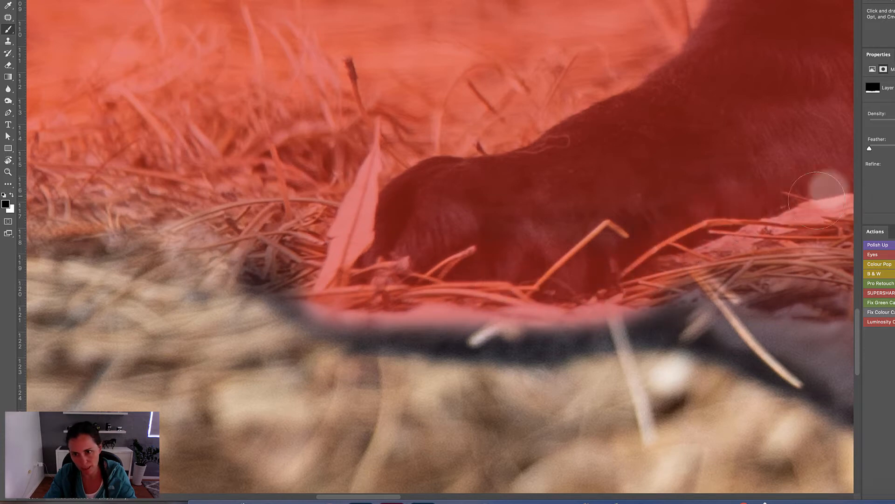
# Paint black on the mask along the seam from the front paw to the photo's left edge to restore the original needles
pyautogui.moveTo(329, 218); pyautogui.dragTo(703, 199)
pyautogui.moveTo(638, 239)
pyautogui.mouseDown()
pyautogui.moveTo(662, 219)
pyautogui.moveTo(426, 175)
pyautogui.moveTo(241, 173)
pyautogui.moveTo(425, 188)
pyautogui.moveTo(248, 187)
pyautogui.mouseUp()
pyautogui.moveTo(314, 154); pyautogui.dragTo(625, 164)
pyautogui.moveTo(560, 200)
pyautogui.mouseDown()
pyautogui.moveTo(454, 182)
pyautogui.moveTo(111, 204)
pyautogui.mouseUp()
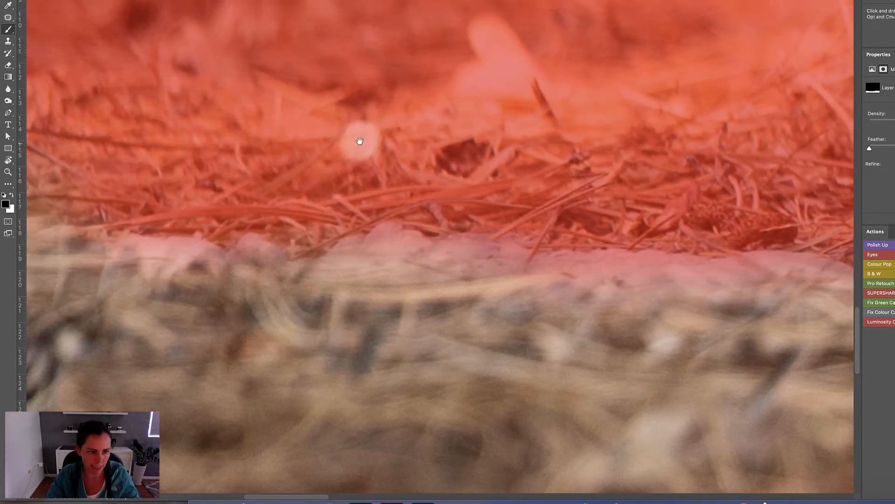
pyautogui.moveTo(360, 142); pyautogui.dragTo(612, 137)
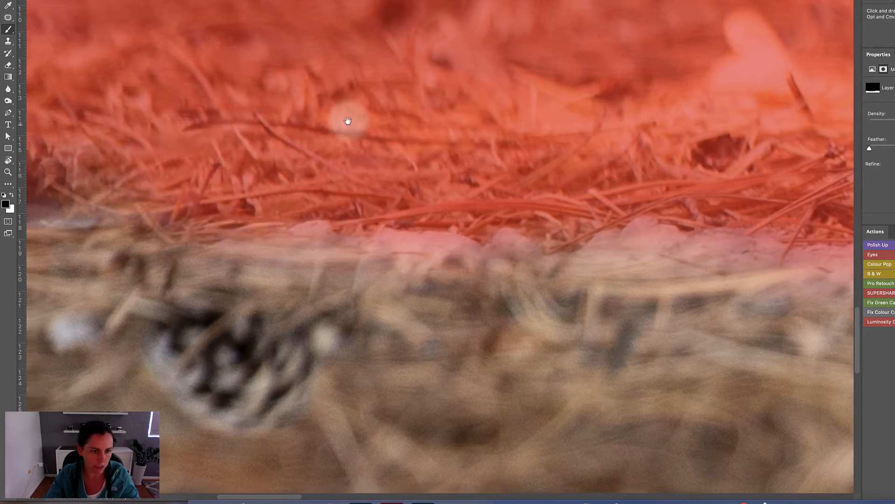
pyautogui.moveTo(345, 119); pyautogui.dragTo(544, 120)
pyautogui.moveTo(454, 151)
pyautogui.mouseDown()
pyautogui.moveTo(265, 157)
pyautogui.moveTo(277, 153)
pyautogui.moveTo(125, 181)
pyautogui.moveTo(202, 188)
pyautogui.moveTo(201, 198)
pyautogui.moveTo(444, 179)
pyautogui.mouseUp()
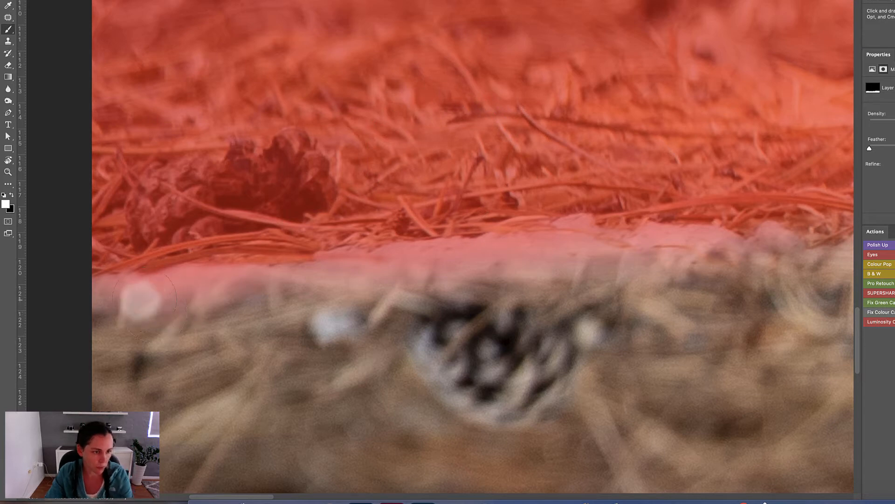
# Paint white on the mask along the snowy edge below the left pine cone and needles to cover it with flipped ground
pyautogui.moveTo(102, 301); pyautogui.dragTo(283, 292)
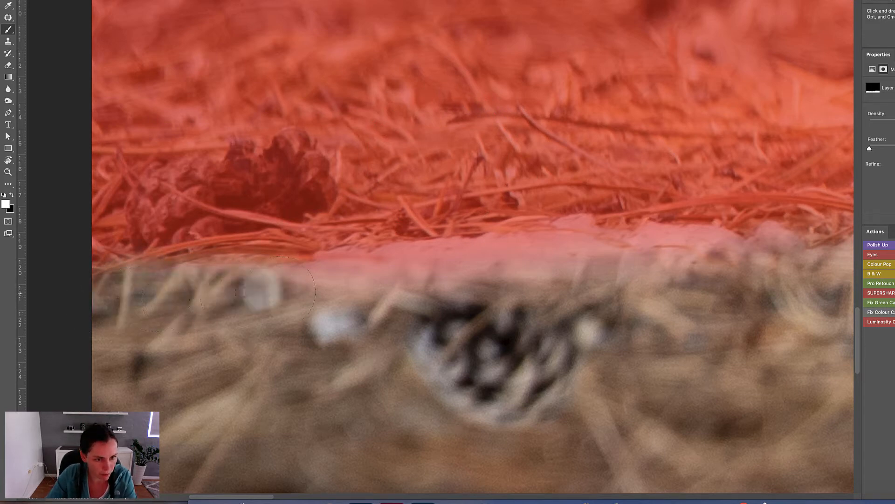
pyautogui.press('x')
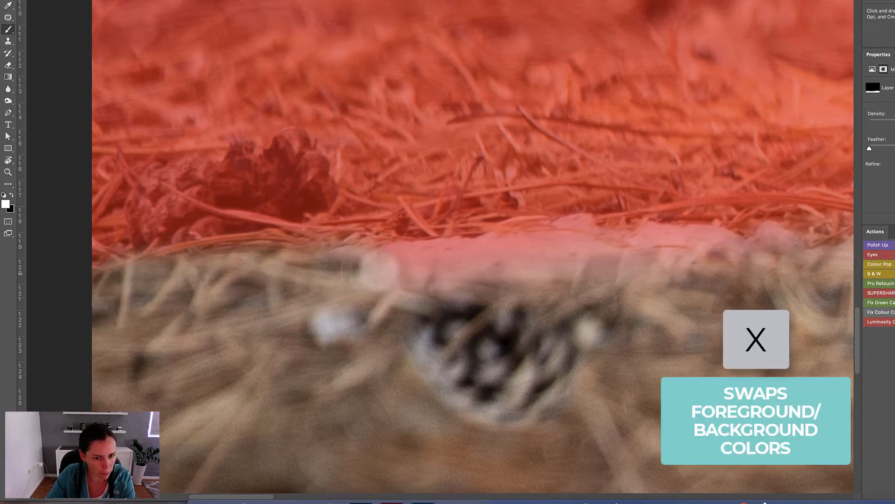
pyautogui.moveTo(377, 269); pyautogui.dragTo(513, 259)
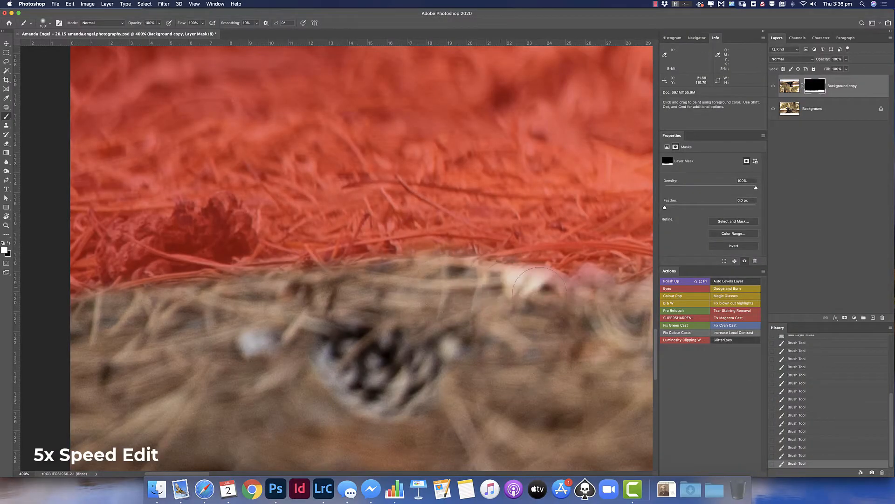
pyautogui.moveTo(535, 271); pyautogui.dragTo(588, 279)
pyautogui.moveTo(606, 276); pyautogui.dragTo(233, 262)
pyautogui.moveTo(306, 252)
pyautogui.mouseDown()
pyautogui.moveTo(509, 286)
pyautogui.moveTo(580, 282)
pyautogui.mouseUp()
pyautogui.moveTo(622, 303)
pyautogui.mouseDown()
pyautogui.moveTo(317, 272)
pyautogui.moveTo(387, 268)
pyautogui.mouseUp()
pyautogui.moveTo(485, 280)
pyautogui.mouseDown()
pyautogui.moveTo(309, 279)
pyautogui.moveTo(343, 286)
pyautogui.mouseUp()
pyautogui.moveTo(522, 290); pyautogui.dragTo(298, 287)
pyautogui.moveTo(401, 301); pyautogui.dragTo(443, 305)
pyautogui.moveTo(515, 323); pyautogui.dragTo(224, 299)
pyautogui.moveTo(551, 298)
pyautogui.mouseDown()
pyautogui.moveTo(355, 286)
pyautogui.moveTo(170, 372)
pyautogui.mouseUp()
# Paint black on the mask with a larger brush along the seam near the dog's tail to bring back the original needles
pyautogui.press('super+minus')
pyautogui.press(']')
pyautogui.press(']')
pyautogui.press(']')
pyautogui.press(']')
pyautogui.press(']')
pyautogui.press('x')
pyautogui.moveTo(240, 258); pyautogui.dragTo(387, 245)
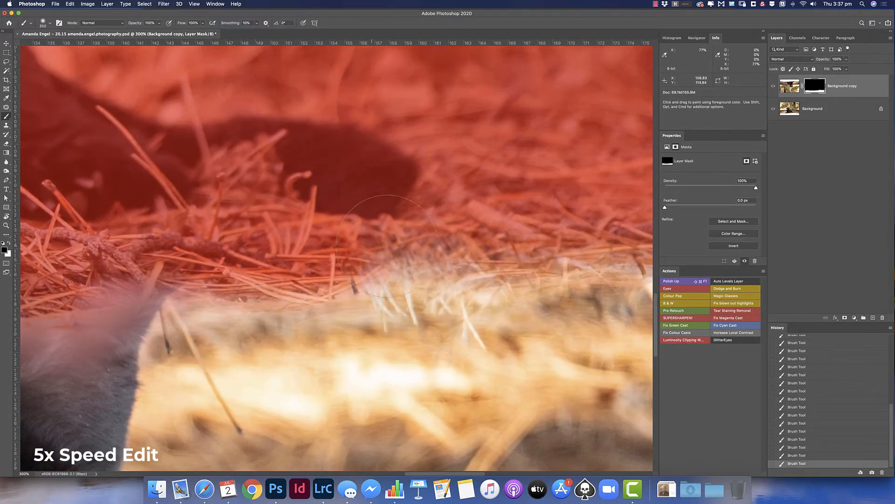
pyautogui.moveTo(513, 261); pyautogui.dragTo(270, 254)
pyautogui.moveTo(250, 261)
pyautogui.mouseDown()
pyautogui.moveTo(602, 280)
pyautogui.moveTo(410, 263)
pyautogui.mouseUp()
pyautogui.moveTo(345, 266); pyautogui.dragTo(602, 289)
pyautogui.moveTo(467, 256); pyautogui.dragTo(492, 244)
pyautogui.moveTo(602, 261); pyautogui.dragTo(151, 251)
pyautogui.moveTo(151, 252); pyautogui.dragTo(537, 257)
pyautogui.moveTo(513, 257)
pyautogui.mouseDown()
pyautogui.moveTo(261, 252)
pyautogui.moveTo(469, 252)
pyautogui.mouseUp()
pyautogui.moveTo(409, 247); pyautogui.dragTo(70, 252)
# Paint white with a smaller brush along the seam toward the photo's right edge to cover the remaining snow
pyautogui.press('[')
pyautogui.press('[')
pyautogui.press('[')
pyautogui.press('[')
pyautogui.moveTo(230, 282)
pyautogui.mouseDown()
pyautogui.moveTo(615, 304)
pyautogui.moveTo(296, 281)
pyautogui.mouseUp()
pyautogui.moveTo(308, 280); pyautogui.dragTo(544, 282)
pyautogui.moveTo(597, 294)
pyautogui.mouseDown()
pyautogui.moveTo(278, 275)
pyautogui.moveTo(614, 287)
pyautogui.mouseUp()
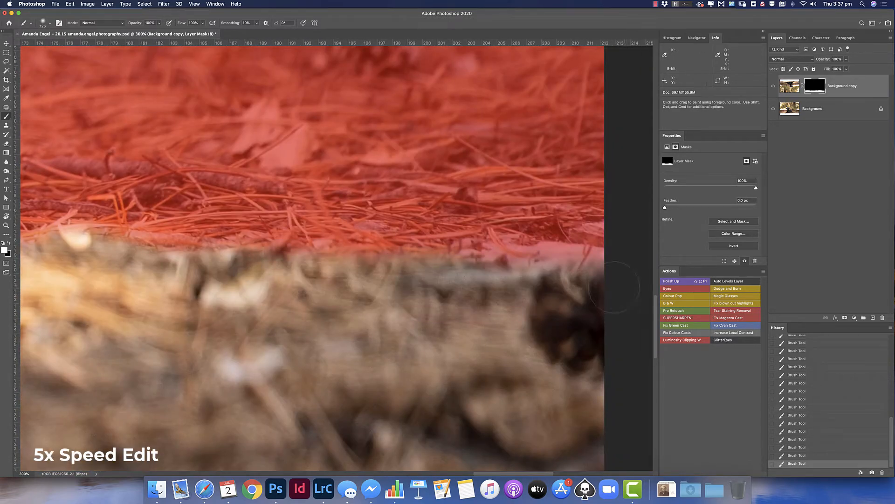
# Hide the red mask overlay and review the blended foreground around the whole dog at 66.7% zoom
pyautogui.keyDown('alt'); pyautogui.click(283, 228); pyautogui.keyUp('alt')
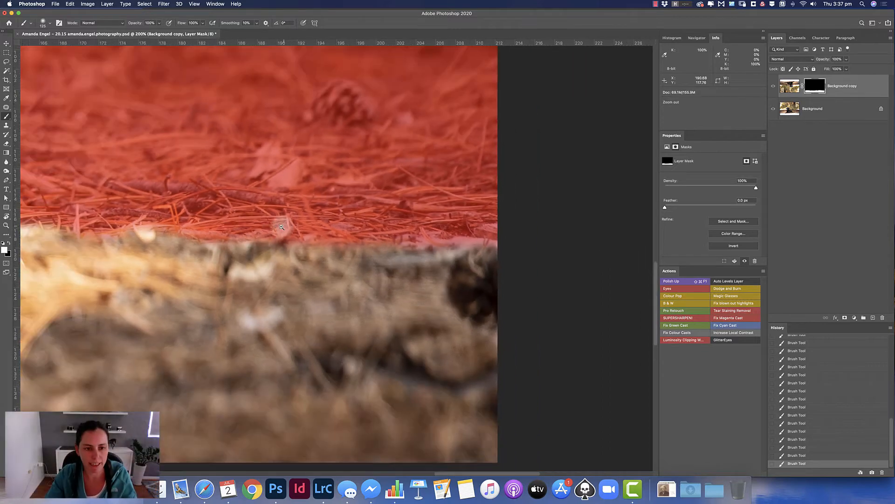
pyautogui.keyDown('alt'); pyautogui.click(282, 228); pyautogui.keyUp('alt')
pyautogui.keyDown('alt'); pyautogui.click(282, 229); pyautogui.keyUp('alt')
pyautogui.moveTo(266, 231); pyautogui.dragTo(478, 273)
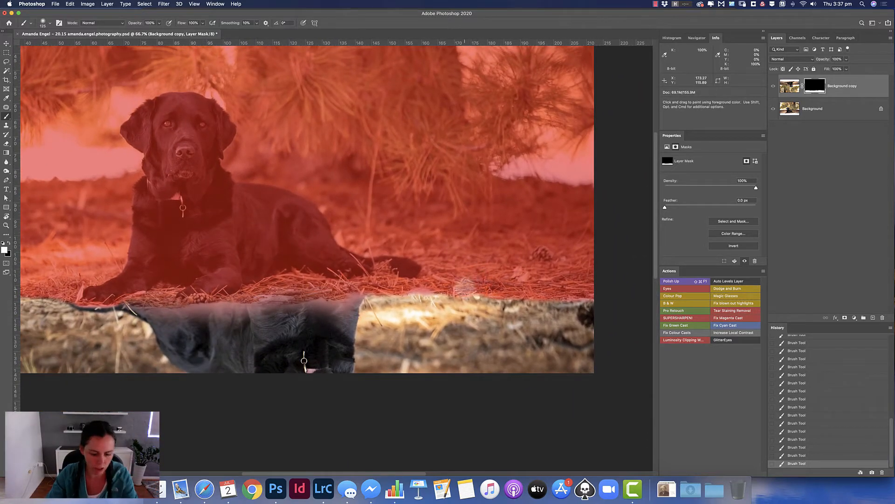
pyautogui.press('\\')
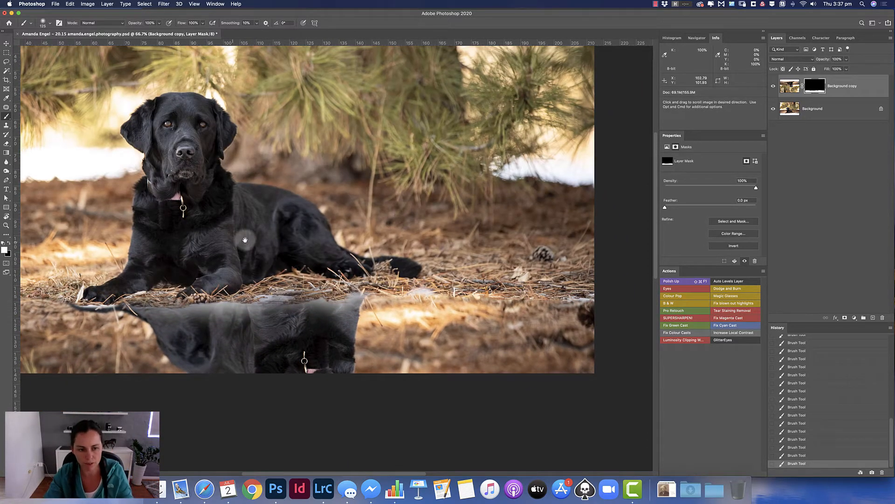
pyautogui.moveTo(244, 239); pyautogui.dragTo(416, 274)
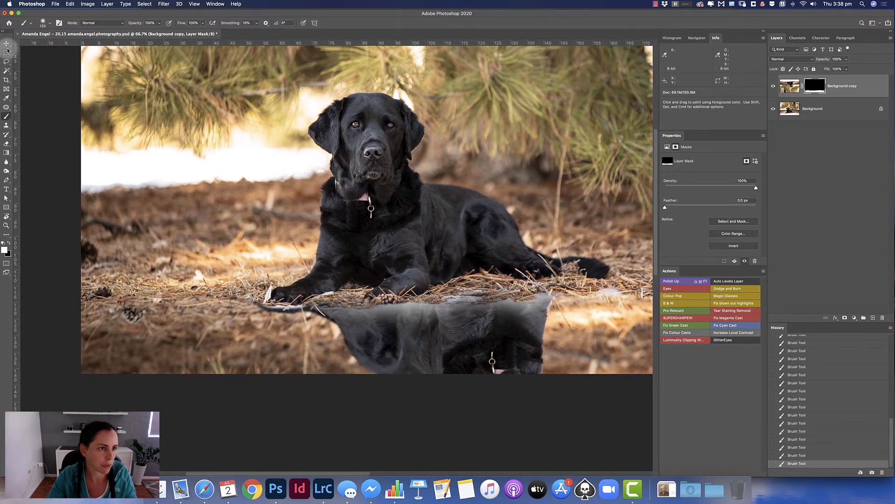
# Unlink the mask from the flipped layer and select the layer's image with the Move tool
pyautogui.click(7, 43)
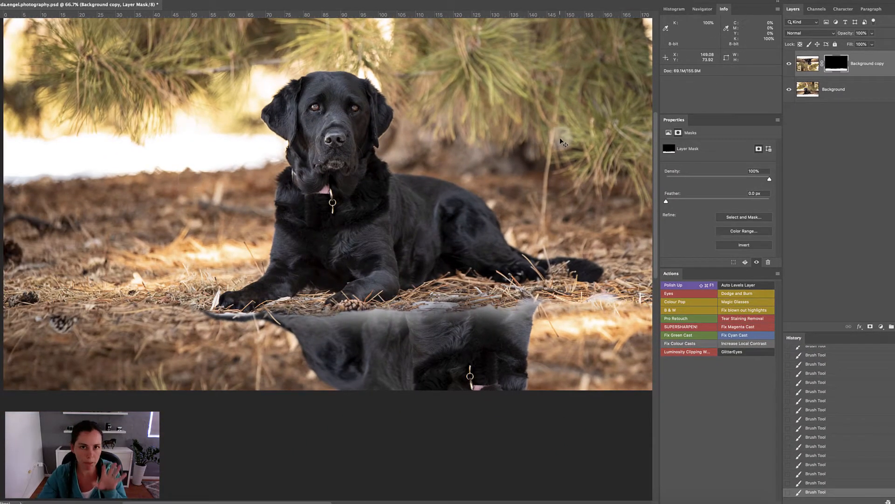
pyautogui.click(823, 65)
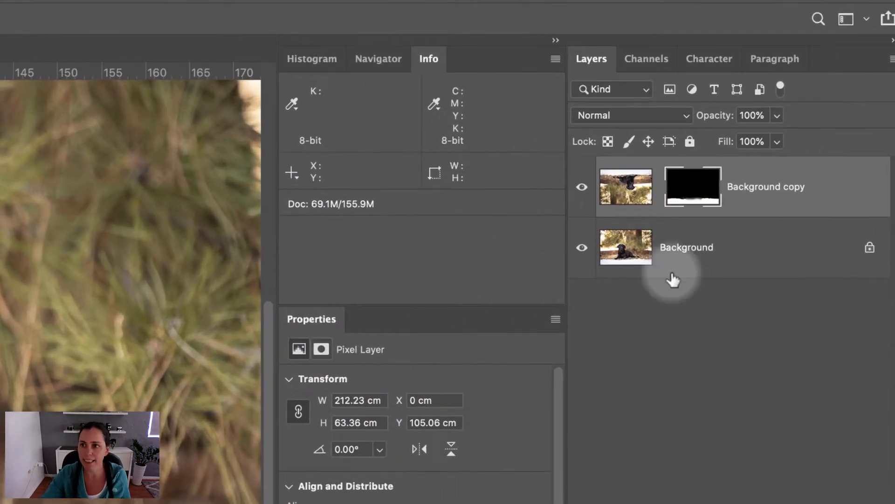
pyautogui.click(626, 186)
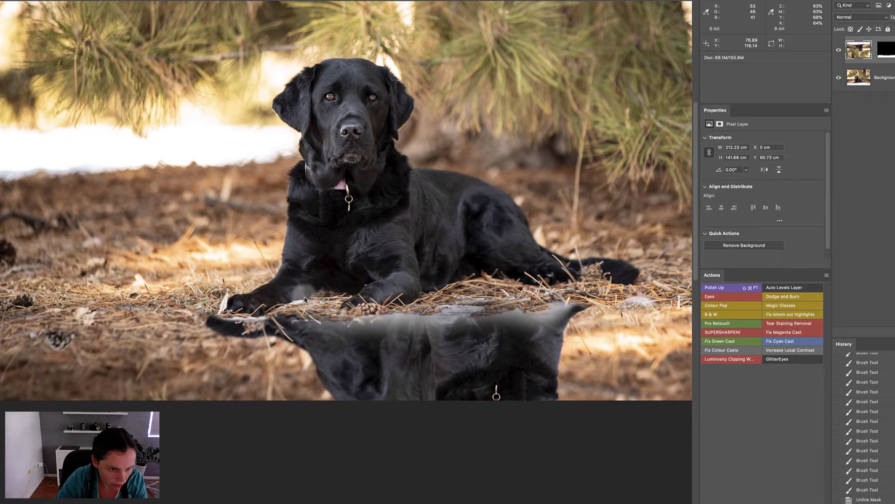
# Move the flipped image down independently of its mask to Y 92.39 cm to adjust the ground left of the dog
pyautogui.keyDown('super'); pyautogui.click(140, 313); pyautogui.keyUp('super')
pyautogui.keyDown('super'); pyautogui.click(140, 313); pyautogui.keyUp('super')
pyautogui.moveTo(141, 312); pyautogui.dragTo(377, 245)
pyautogui.moveTo(447, 241); pyautogui.dragTo(420, 224)
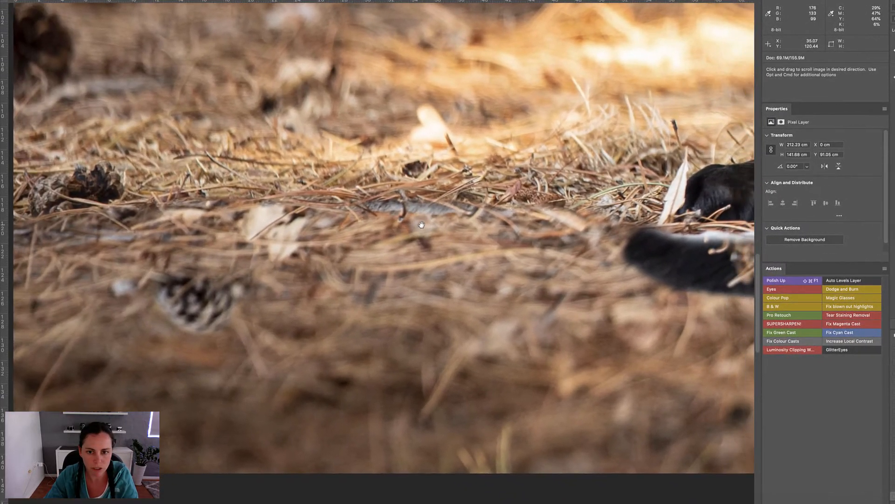
pyautogui.moveTo(451, 286); pyautogui.dragTo(473, 292)
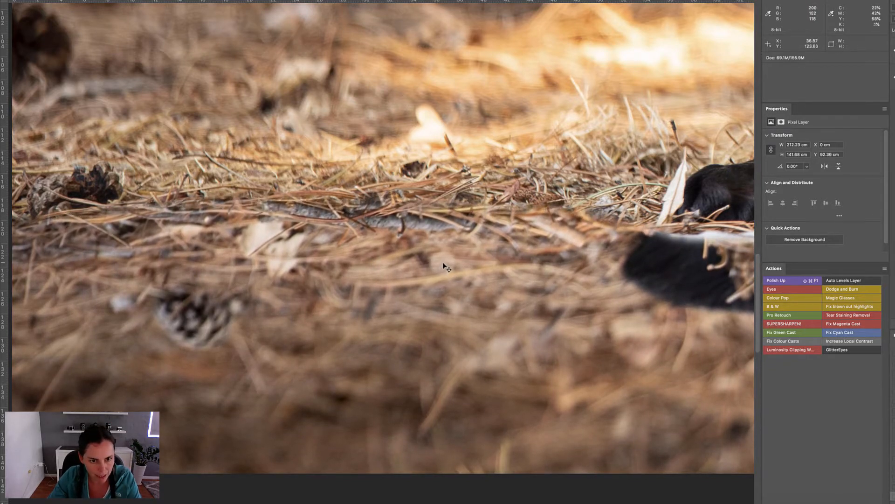
# Fine-tune the flipped image's vertical position to Y 92.99 cm, matching its needles to the seam left of the dog
pyautogui.press('Down')
pyautogui.press('Down')
pyautogui.press('Down')
pyautogui.press('Down')
pyautogui.press('Down')
pyautogui.press('Down')
pyautogui.press('Down')
pyautogui.press('Down')
pyautogui.press('Down')
pyautogui.press('Down')
pyautogui.press('Down')
pyautogui.press('Down')
pyautogui.press('Down')
pyautogui.press('Down')
pyautogui.press('Down')
pyautogui.press('Down')
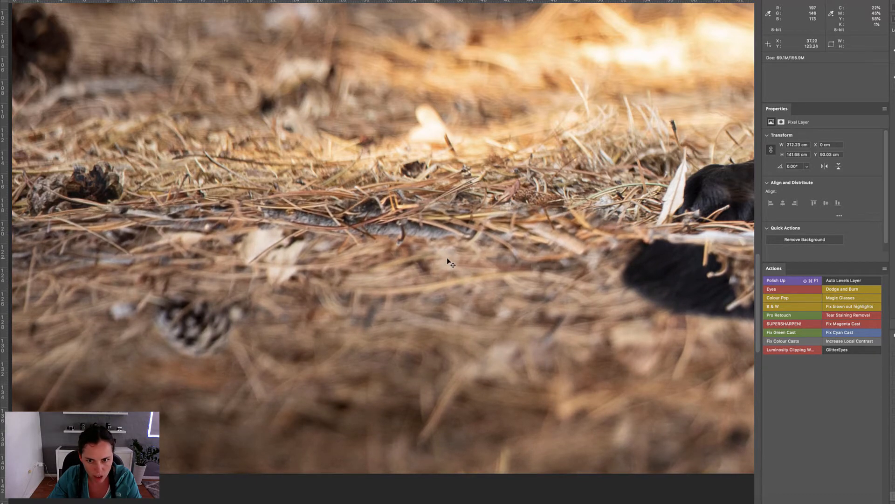
pyautogui.press('Down')
pyautogui.press('Down')
pyautogui.press('Down')
pyautogui.press('Down')
pyautogui.press('Down')
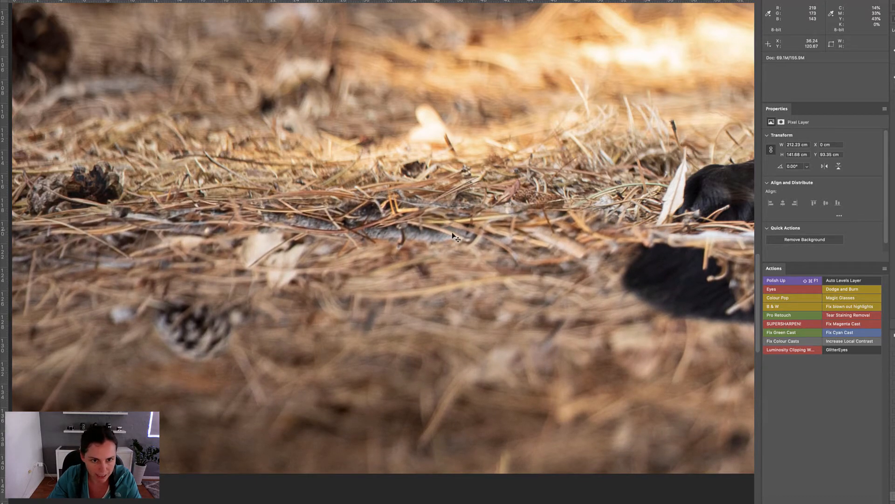
pyautogui.press('Up')
pyautogui.press('Up')
pyautogui.press('Up')
pyautogui.press('Up')
pyautogui.press('Up')
pyautogui.press('Up')
pyautogui.press('Up')
pyautogui.press('Up')
pyautogui.press('Up')
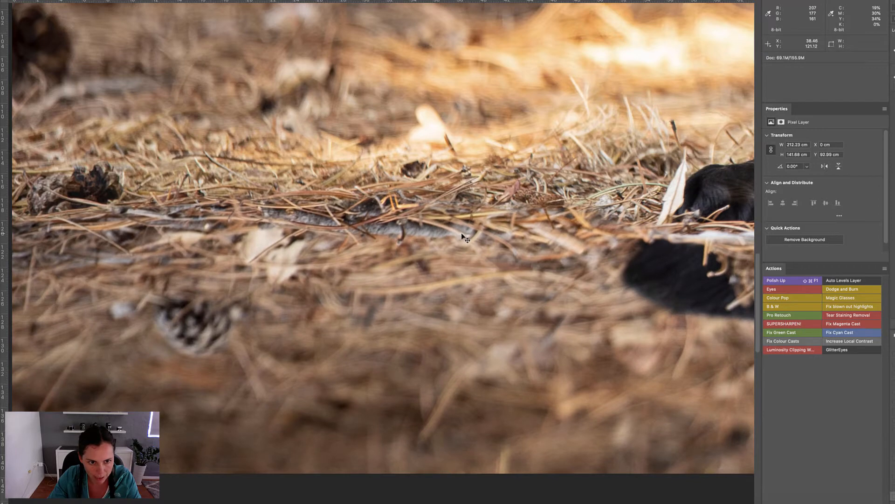
# Try shifting the flipped image up to Y 87.38 cm while checking the seam at the photo's right edge
pyautogui.moveTo(239, 223); pyautogui.dragTo(439, 211)
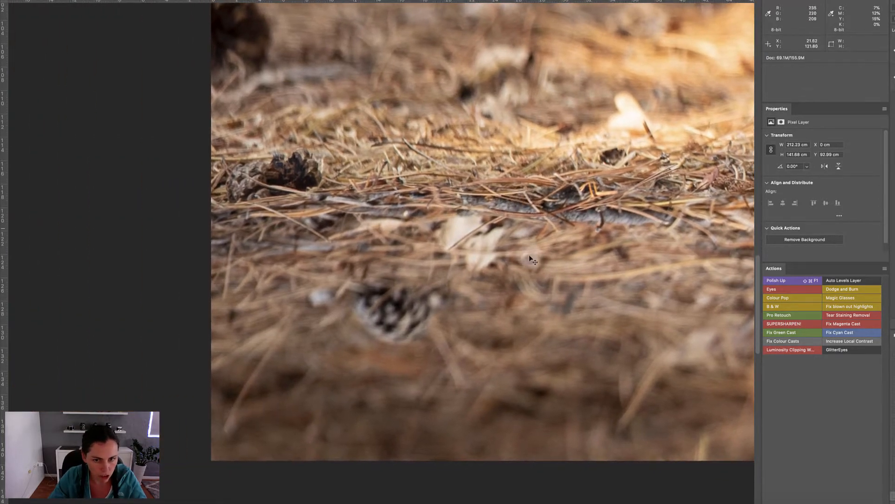
pyautogui.moveTo(577, 287); pyautogui.dragTo(187, 280)
pyautogui.moveTo(602, 262); pyautogui.dragTo(224, 262)
pyautogui.moveTo(665, 269); pyautogui.dragTo(172, 250)
pyautogui.moveTo(556, 254); pyautogui.dragTo(220, 270)
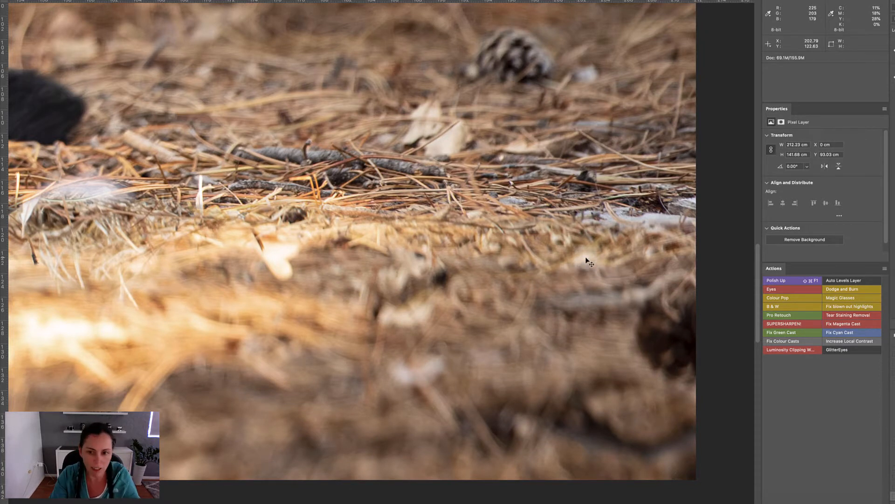
pyautogui.hotkey('shift', 'Up')
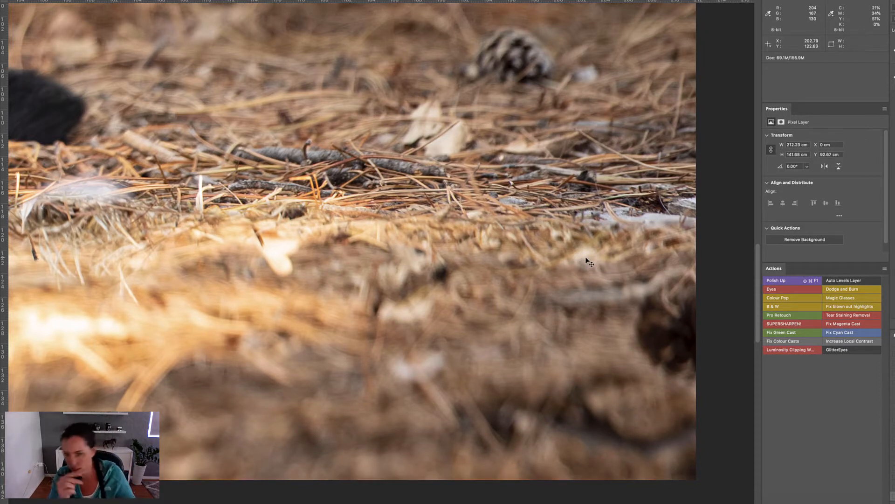
pyautogui.hotkey('shift', 'Up')
pyautogui.hotkey('shift', 'Up')
pyautogui.hotkey('shift', 'Up')
pyautogui.hotkey('shift', 'Up')
pyautogui.hotkey('shift', 'Up')
pyautogui.hotkey('shift', 'Up')
pyautogui.hotkey('shift', 'Up')
pyautogui.hotkey('shift', 'Up')
pyautogui.hotkey('shift', 'Up')
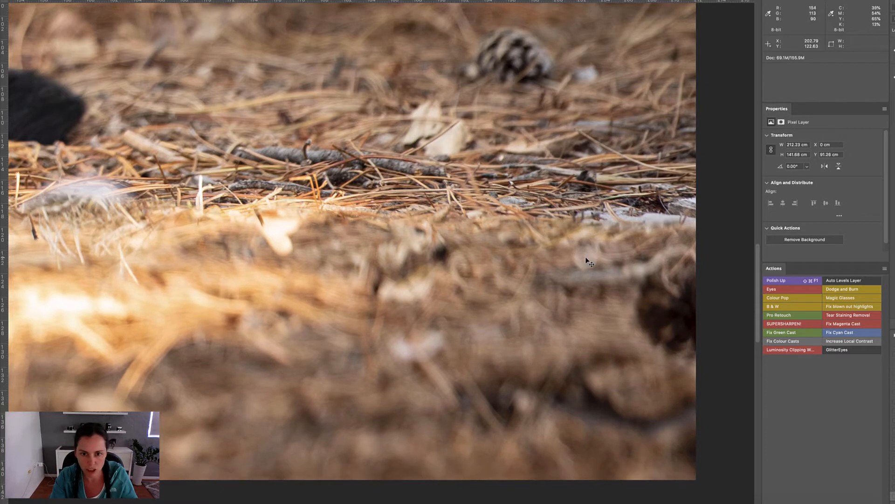
pyautogui.hotkey('shift', 'Up')
pyautogui.hotkey('shift', 'Up')
pyautogui.hotkey('shift', 'Up')
pyautogui.hotkey('shift', 'Up')
pyautogui.hotkey('shift', 'Up')
pyautogui.hotkey('shift', 'Up')
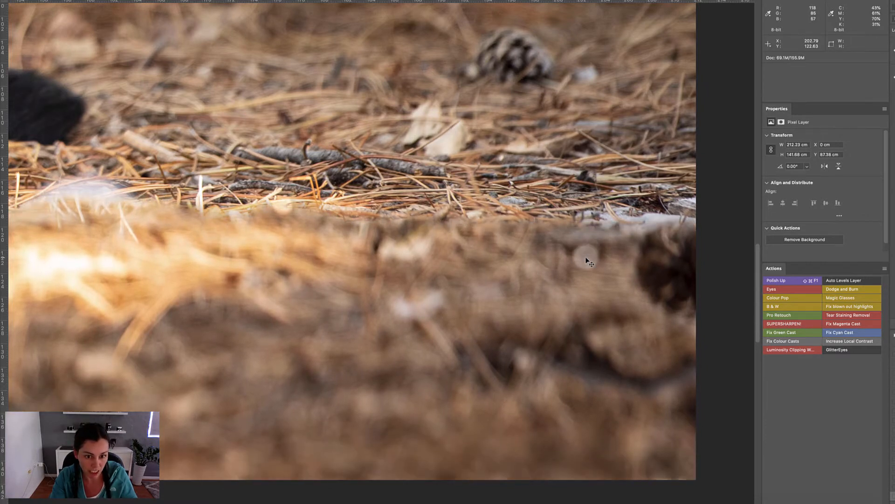
# Shift the flipped image down to Y 96.81 cm behind its mask to compare the ground along the right-hand seam
pyautogui.hotkey('shift', 'Down')
pyautogui.hotkey('shift', 'Down')
pyautogui.hotkey('shift', 'Down')
pyautogui.hotkey('shift', 'Down')
pyautogui.hotkey('shift', 'Down')
pyautogui.hotkey('shift', 'Down')
pyautogui.hotkey('shift', 'Down')
pyautogui.hotkey('shift', 'Down')
pyautogui.hotkey('shift', 'Down')
pyautogui.hotkey('shift', 'Down')
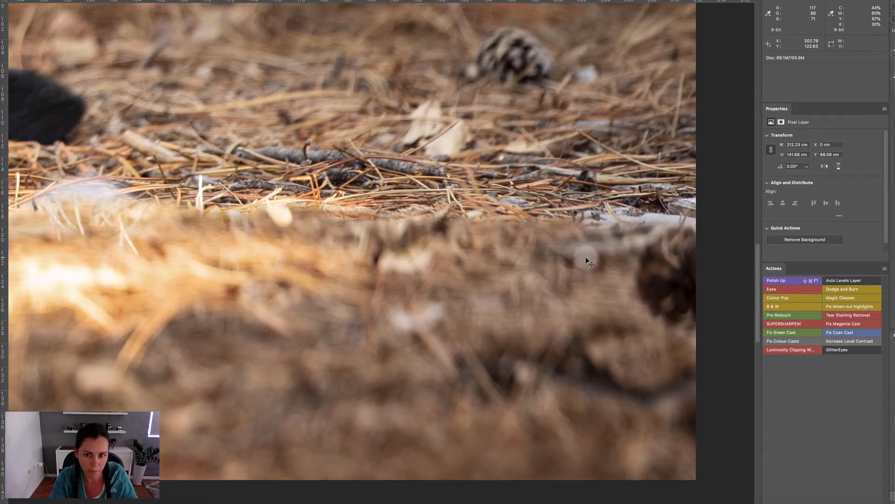
pyautogui.hotkey('shift', 'Down')
pyautogui.hotkey('shift', 'Down')
pyautogui.hotkey('shift', 'Down')
pyautogui.hotkey('shift', 'Down')
pyautogui.hotkey('shift', 'Down')
pyautogui.hotkey('shift', 'Down')
pyautogui.hotkey('shift', 'Down')
pyautogui.hotkey('shift', 'Down')
pyautogui.hotkey('shift', 'Down')
pyautogui.hotkey('shift', 'Down')
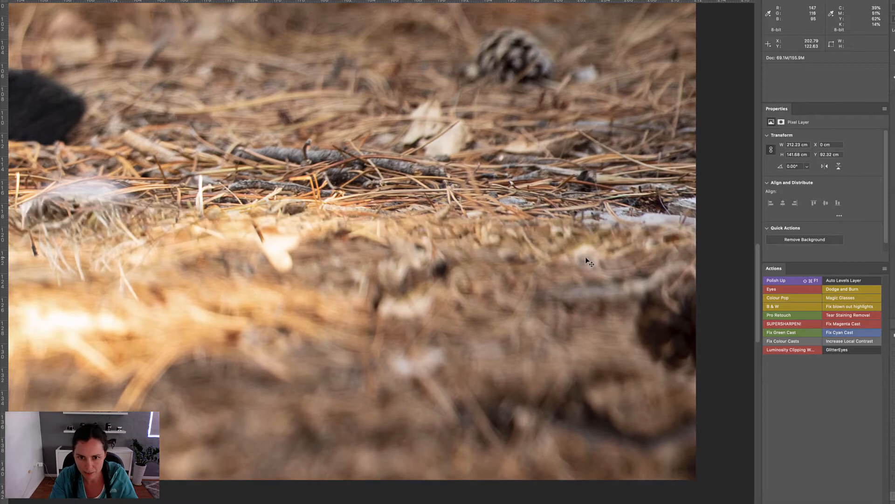
pyautogui.hotkey('shift', 'Down')
pyautogui.hotkey('shift', 'Down')
pyautogui.hotkey('shift', 'Down')
pyautogui.hotkey('shift', 'Down')
pyautogui.hotkey('shift', 'Down')
pyautogui.hotkey('shift', 'Down')
pyautogui.hotkey('shift', 'Down')
pyautogui.hotkey('shift', 'Down')
pyautogui.hotkey('shift', 'Down')
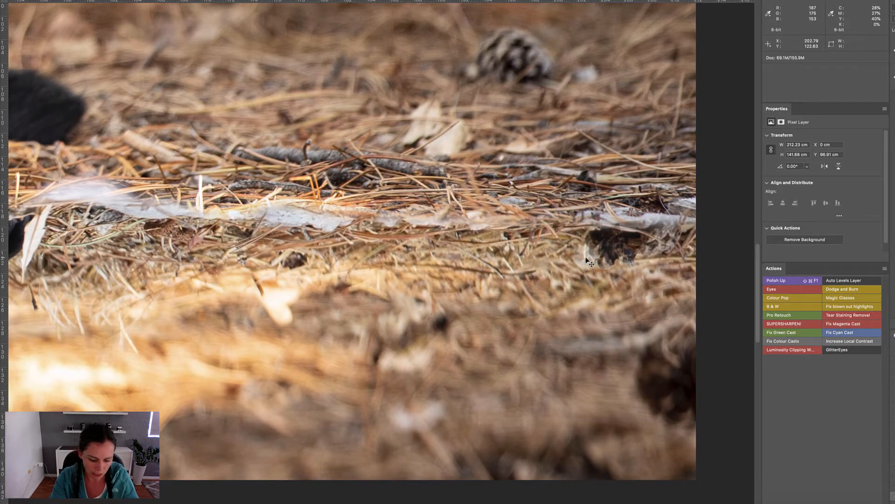
# Reposition the flipped image behind its mask to Y 94.79 cm so its ground meets the right-hand seam
pyautogui.hotkey('shift', 'Up')
pyautogui.hotkey('shift', 'Up')
pyautogui.hotkey('shift', 'Up')
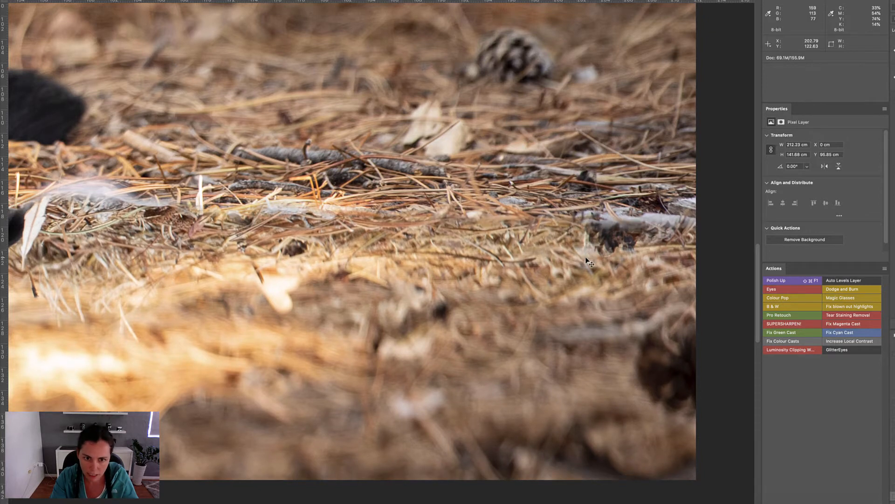
pyautogui.hotkey('shift', 'Up')
pyautogui.hotkey('shift', 'Up')
pyautogui.hotkey('shift', 'Up')
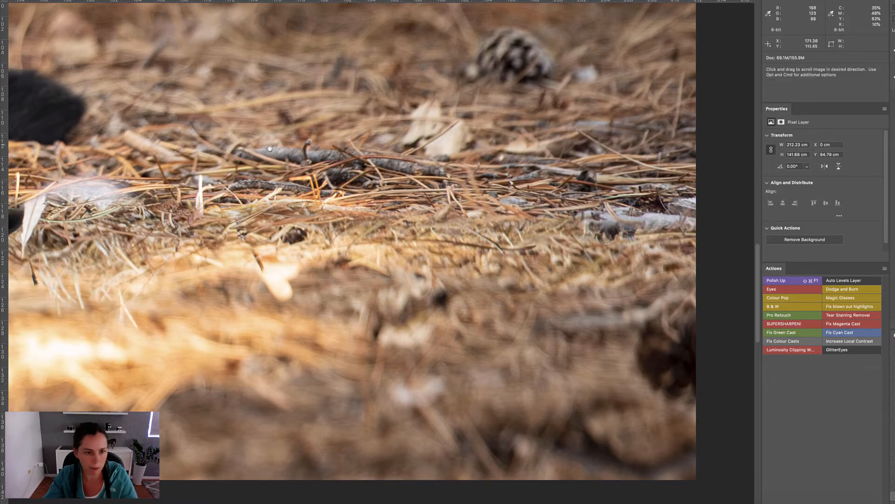
# Examine the seam between the original and flipped ground across the photo, from the edges to the area beside the dog's tail
pyautogui.moveTo(362, 214); pyautogui.dragTo(727, 240)
pyautogui.moveTo(200, 275); pyautogui.dragTo(708, 266)
pyautogui.moveTo(266, 265); pyautogui.dragTo(751, 236)
pyautogui.moveTo(227, 246); pyautogui.dragTo(430, 238)
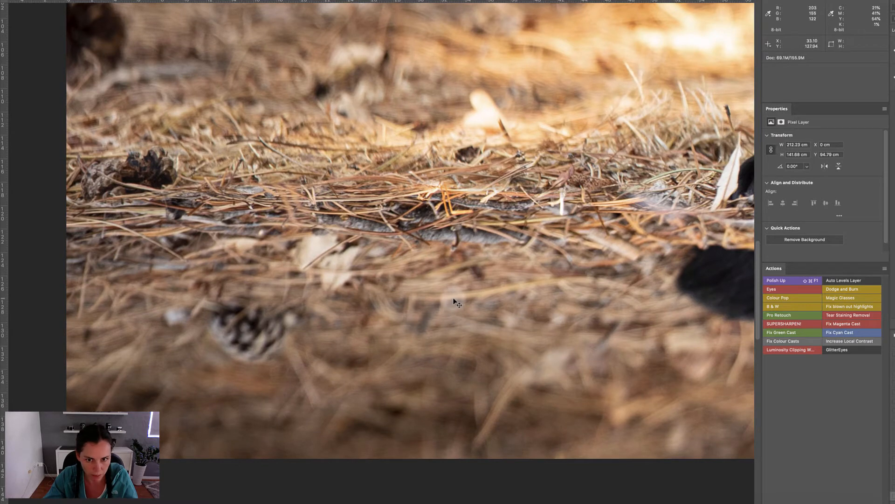
pyautogui.press('super+minus')
pyautogui.press('super+minus')
pyautogui.press('super+minus')
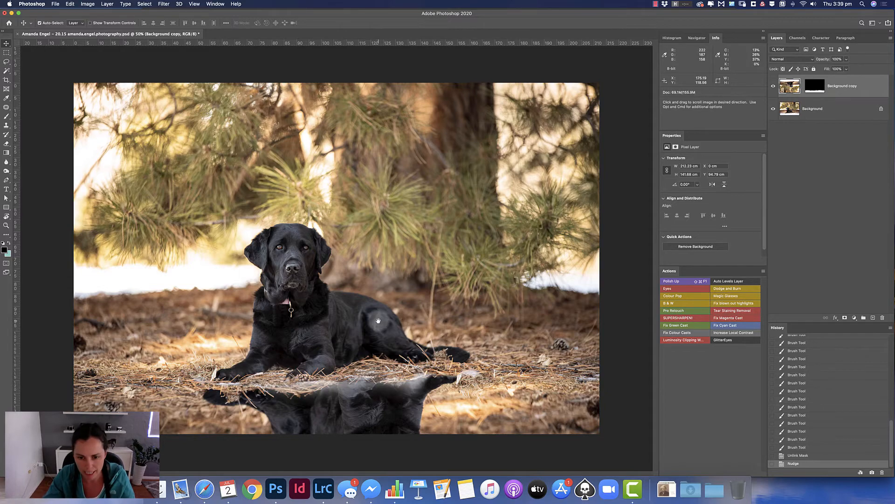
pyautogui.click(529, 386)
pyautogui.moveTo(530, 380); pyautogui.dragTo(396, 316)
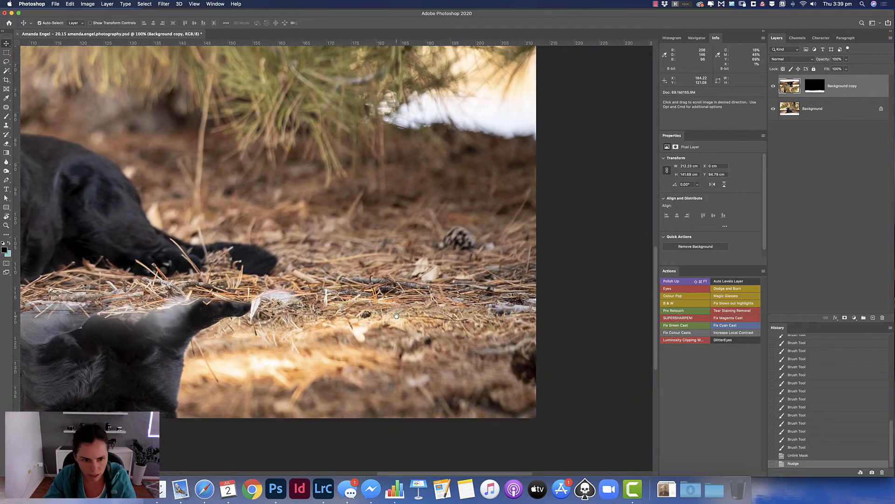
# Flatten the image and remove the blurred pine cone and pale leaf from the left foreground using Patch selections and content-aware fills
pyautogui.hscroll(-15, 270, 304)
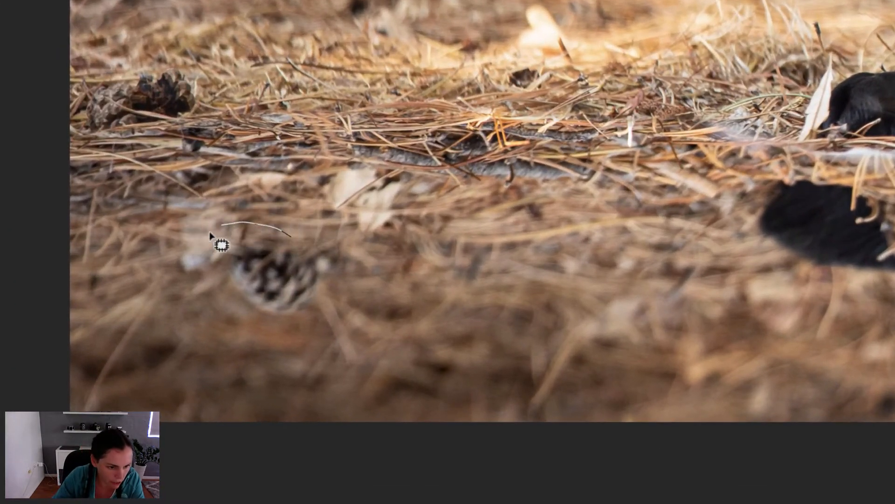
pyautogui.moveTo(210, 234)
pyautogui.mouseDown()
pyautogui.moveTo(221, 281)
pyautogui.moveTo(267, 321)
pyautogui.moveTo(323, 307)
pyautogui.moveTo(350, 254)
pyautogui.moveTo(271, 226)
pyautogui.mouseUp()
pyautogui.moveTo(262, 278)
pyautogui.mouseDown()
pyautogui.moveTo(224, 320)
pyautogui.moveTo(191, 279)
pyautogui.mouseUp()
pyautogui.moveTo(188, 235)
pyautogui.mouseDown()
pyautogui.moveTo(196, 299)
pyautogui.moveTo(204, 280)
pyautogui.moveTo(187, 235)
pyautogui.mouseUp()
pyautogui.moveTo(387, 170)
pyautogui.mouseDown()
pyautogui.moveTo(348, 158)
pyautogui.moveTo(317, 189)
pyautogui.moveTo(360, 243)
pyautogui.moveTo(403, 212)
pyautogui.moveTo(386, 166)
pyautogui.mouseUp()
pyautogui.moveTo(371, 208); pyautogui.dragTo(582, 318)
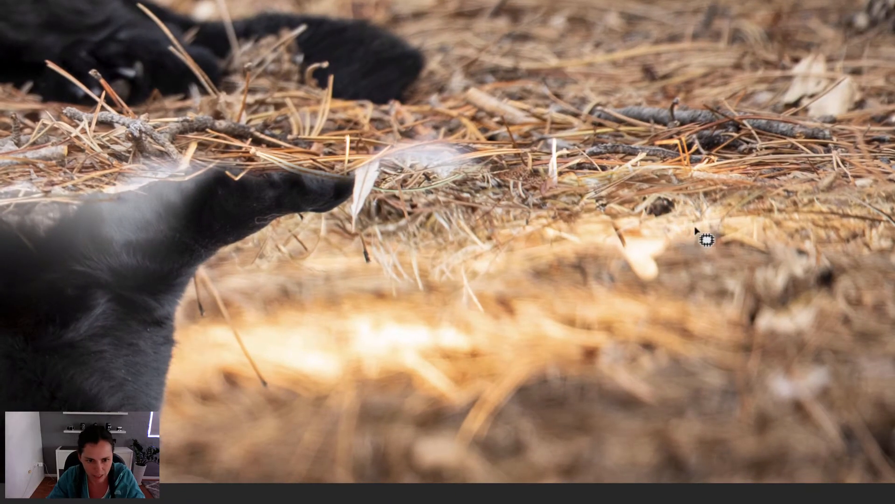
# Remove the leaf, pale spots and dark pine cone from the right foreground with Patch selections and content-aware fills
pyautogui.moveTo(678, 187)
pyautogui.mouseDown()
pyautogui.moveTo(634, 206)
pyautogui.moveTo(649, 314)
pyautogui.moveTo(701, 196)
pyautogui.moveTo(671, 177)
pyautogui.moveTo(678, 187)
pyautogui.mouseUp()
pyautogui.moveTo(653, 233)
pyautogui.mouseDown()
pyautogui.moveTo(732, 296)
pyautogui.moveTo(850, 256)
pyautogui.mouseUp()
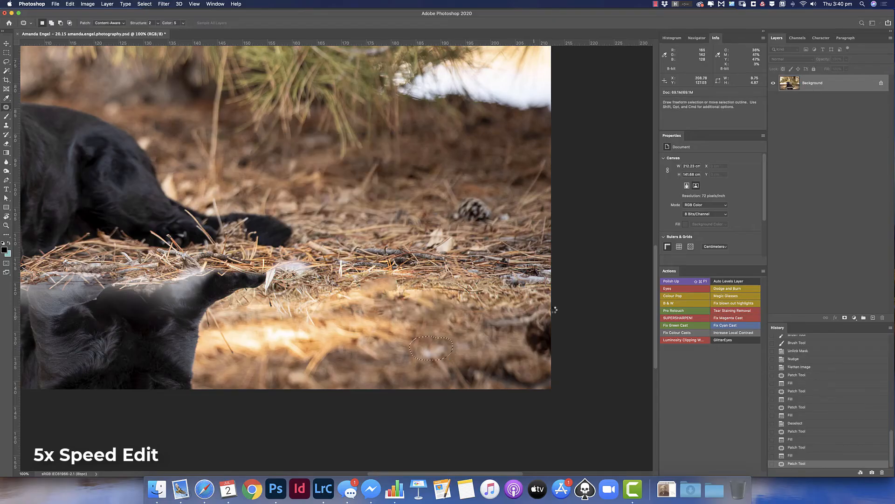
pyautogui.hotkey('shift', 'F5')
pyautogui.moveTo(555, 309)
pyautogui.mouseDown()
pyautogui.moveTo(556, 360)
pyautogui.moveTo(572, 386)
pyautogui.mouseUp()
pyautogui.press('Return')
pyautogui.press('super+d')
pyautogui.hotkey('shift', 'F5')
pyautogui.press('Return')
pyautogui.press('super+d')
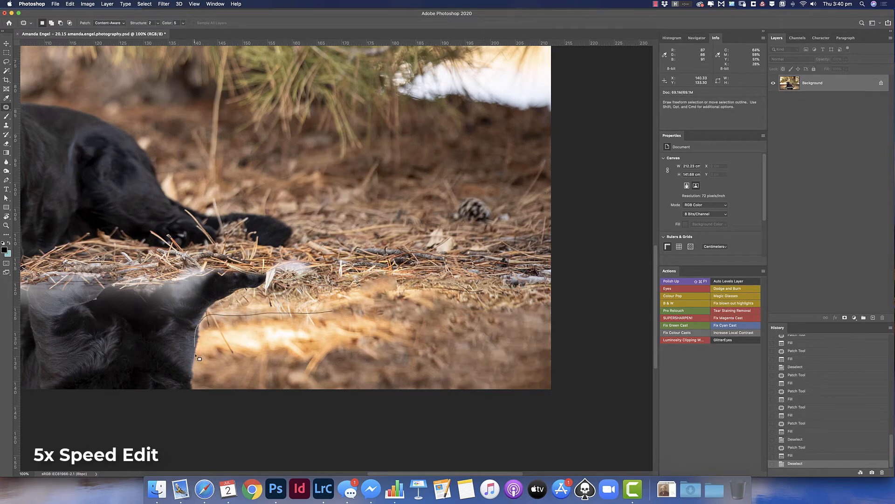
# Patch the bright sunlit strip right of the upside-down dog with darker ground from left of the real dog
pyautogui.moveTo(325, 311); pyautogui.dragTo(327, 309)
pyautogui.hscroll(-10, 345, 333)
pyautogui.hscroll(8, 346, 333)
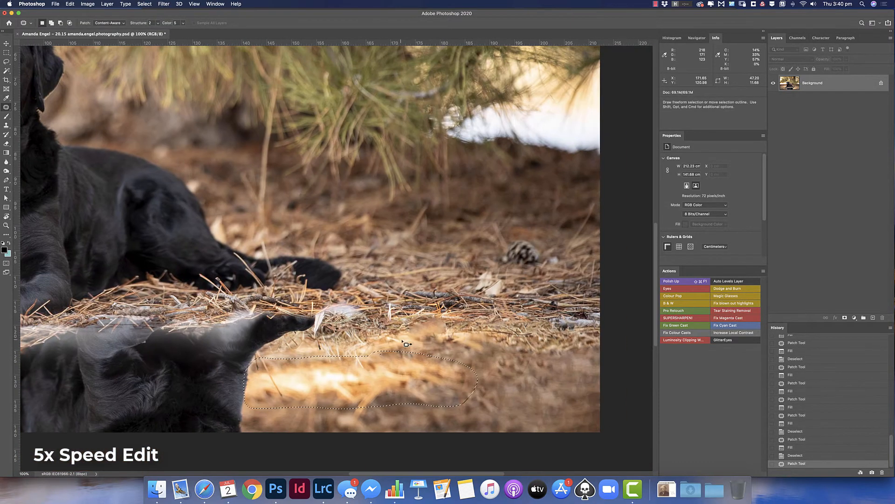
pyautogui.moveTo(384, 380)
pyautogui.mouseDown()
pyautogui.moveTo(400, 211)
pyautogui.moveTo(17, 212)
pyautogui.moveTo(104, 213)
pyautogui.moveTo(20, 217)
pyautogui.moveTo(41, 209)
pyautogui.mouseUp()
pyautogui.press('super+d')
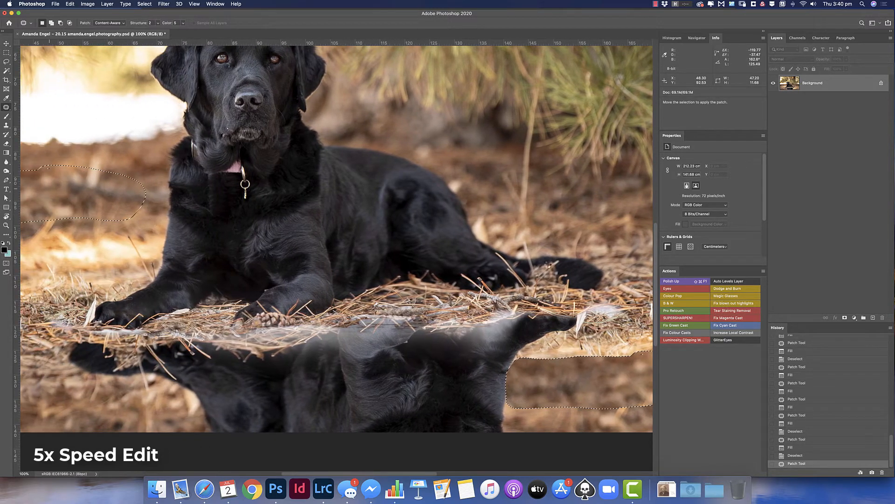
# Outline the whole upside-down dog below the seam with the Patch tool, down to the photo's lower edge
pyautogui.hscroll(10, 352, 332)
pyautogui.scroll(-2, 351, 332)
pyautogui.press('super+minus')
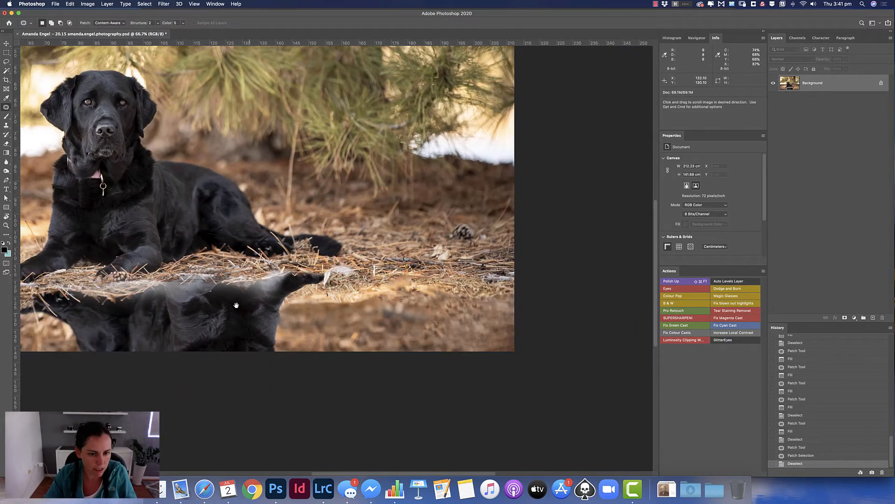
pyautogui.moveTo(236, 305); pyautogui.dragTo(390, 322)
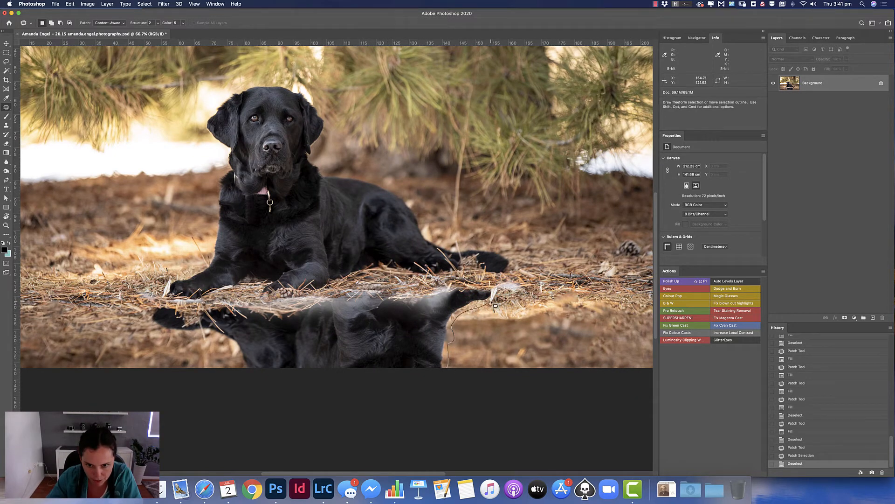
pyautogui.moveTo(502, 292)
pyautogui.mouseDown()
pyautogui.moveTo(525, 289)
pyautogui.moveTo(447, 286)
pyautogui.mouseUp()
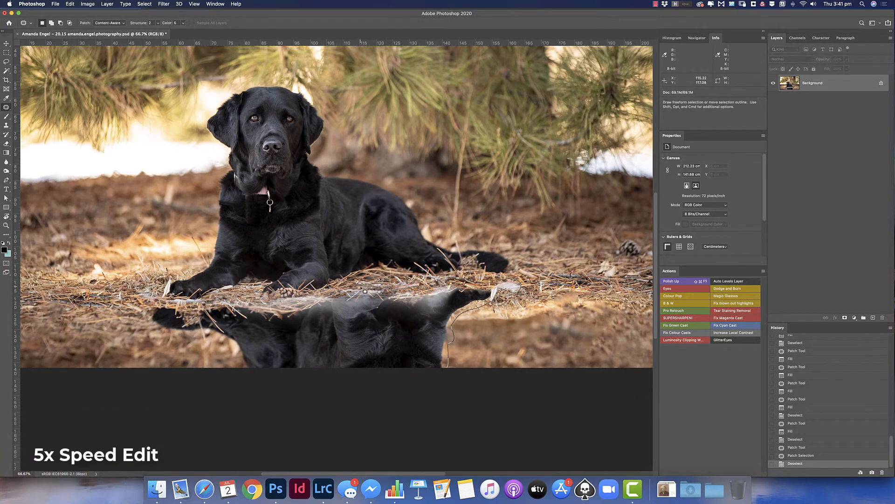
pyautogui.moveTo(230, 350); pyautogui.dragTo(252, 370)
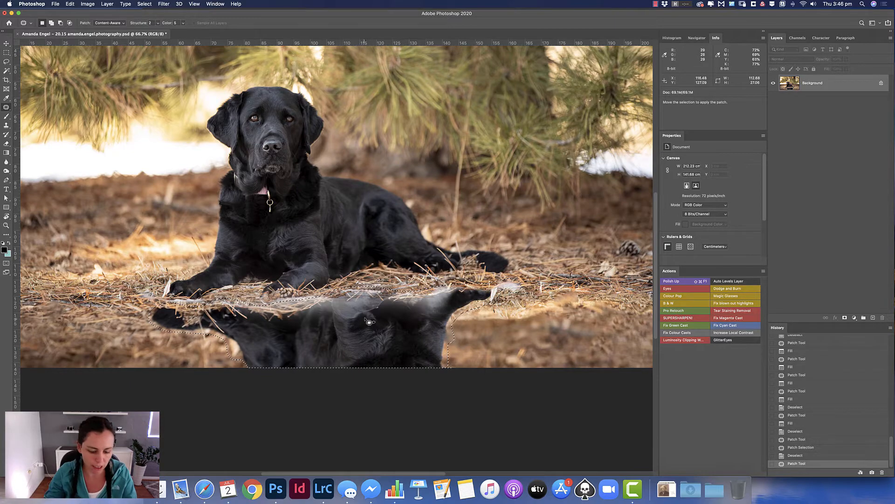
# Try a Content-Aware fill at 100% opacity on the selected upside-down dog, and revert to the state before the fill
pyautogui.press('Delete')
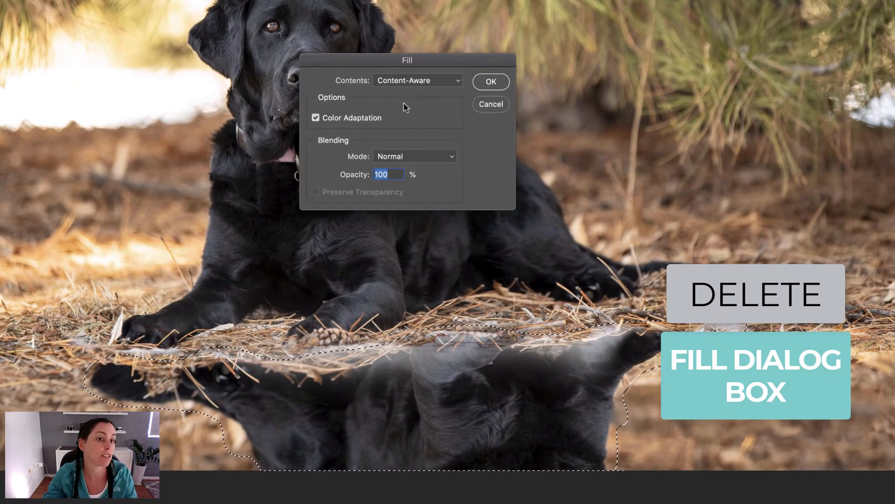
pyautogui.click(498, 84)
pyautogui.click(498, 84)
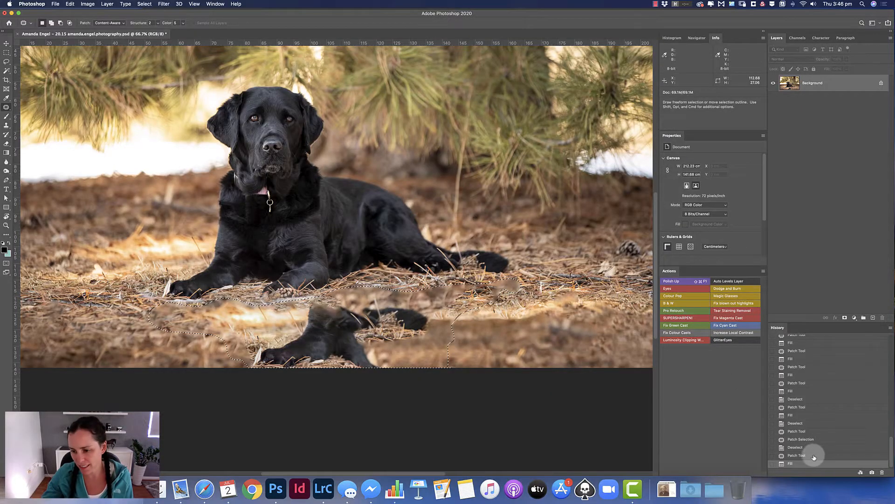
pyautogui.click(818, 456)
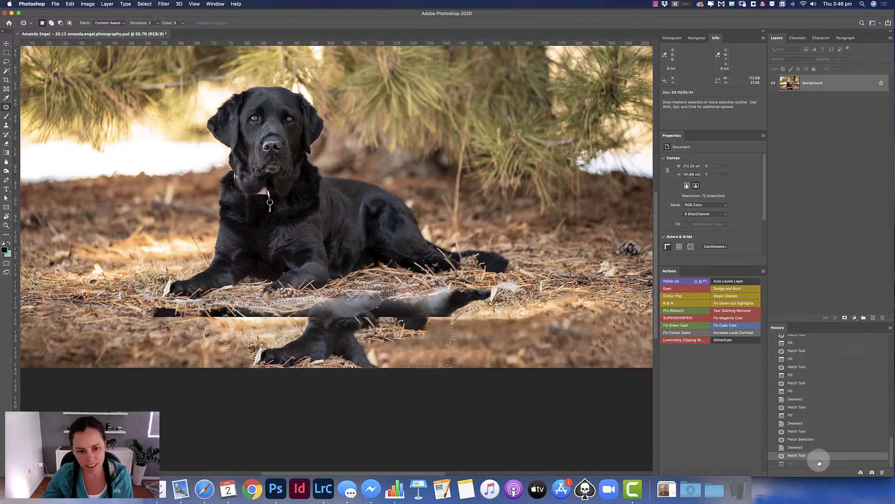
# Open the Content-Aware Fill workspace for the selection and exclude the dog's head and hindquarters from the sampling area
pyautogui.click(91, 6)
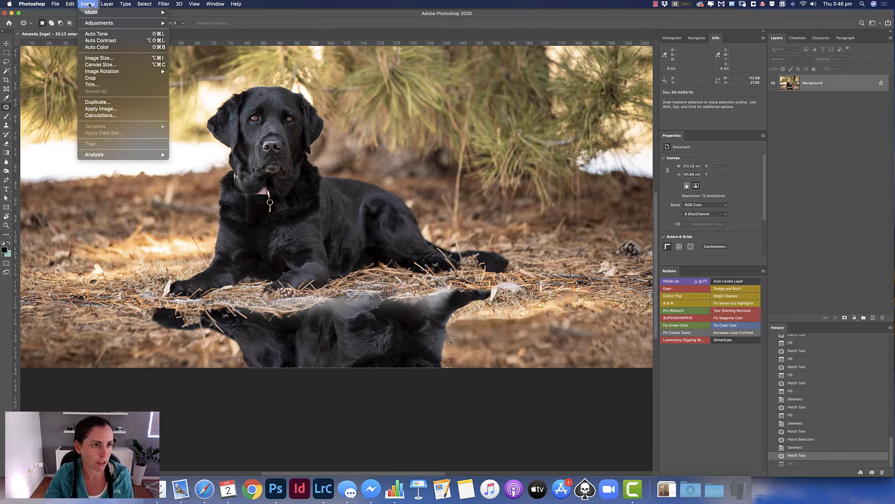
pyautogui.moveTo(68, 6)
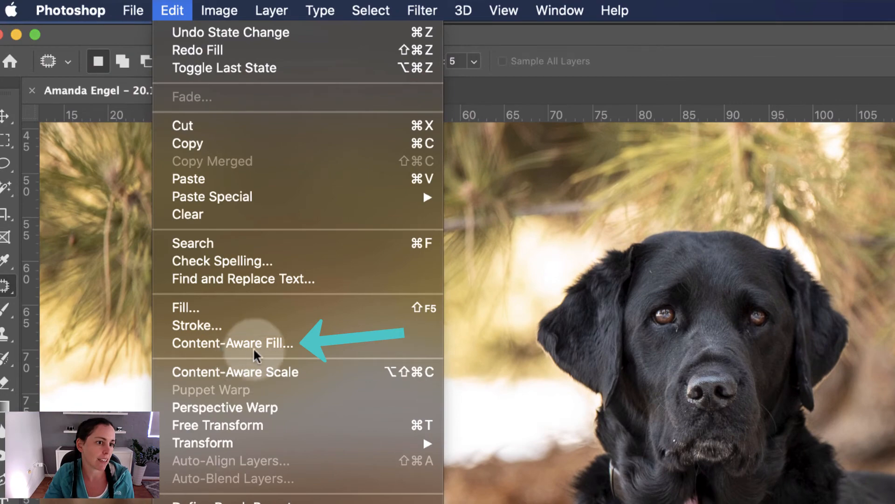
pyautogui.click(255, 345)
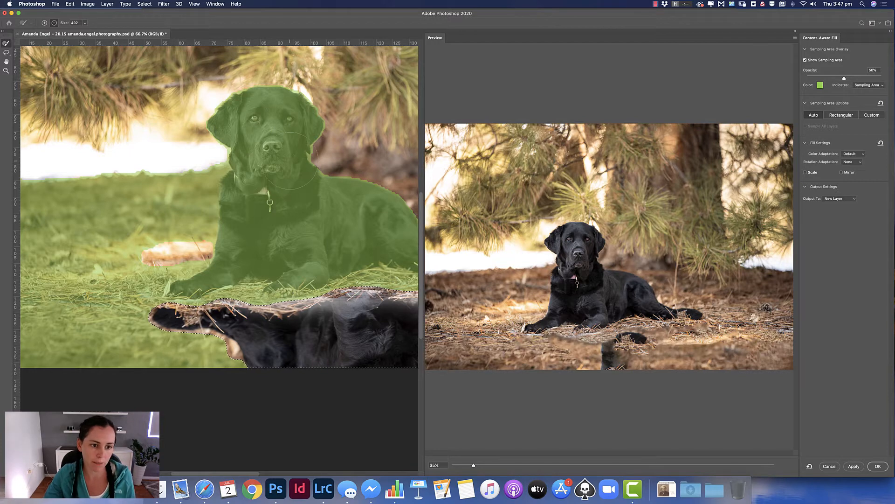
pyautogui.moveTo(273, 117)
pyautogui.mouseDown()
pyautogui.moveTo(228, 127)
pyautogui.moveTo(254, 130)
pyautogui.moveTo(261, 180)
pyautogui.moveTo(283, 162)
pyautogui.moveTo(313, 121)
pyautogui.mouseUp()
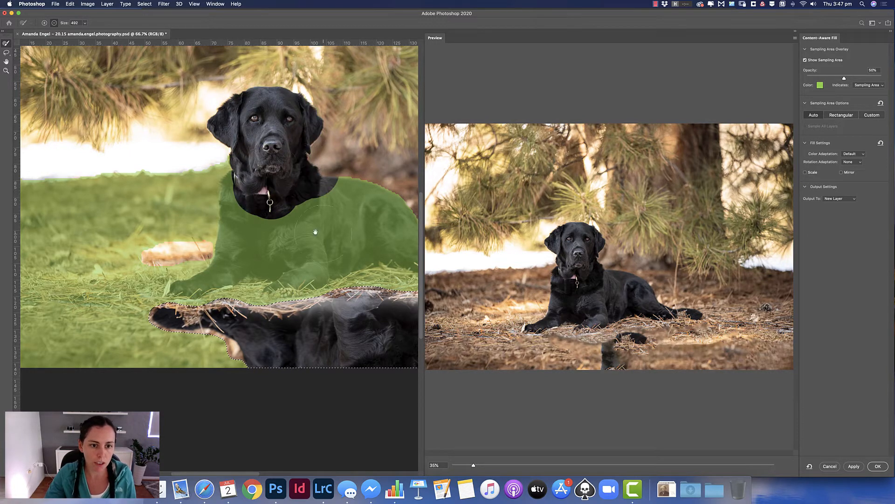
pyautogui.moveTo(315, 232); pyautogui.dragTo(219, 269)
pyautogui.moveTo(280, 233)
pyautogui.mouseDown()
pyautogui.moveTo(291, 249)
pyautogui.moveTo(276, 277)
pyautogui.moveTo(327, 277)
pyautogui.moveTo(334, 298)
pyautogui.moveTo(370, 306)
pyautogui.mouseUp()
# Reduce the sampling brush to 150 and exclude the outer shoulder edge, extended front leg and paw from the sampling area
pyautogui.press('[')
pyautogui.press('[')
pyautogui.press('[')
pyautogui.press('[')
pyautogui.press('[')
pyautogui.press('[')
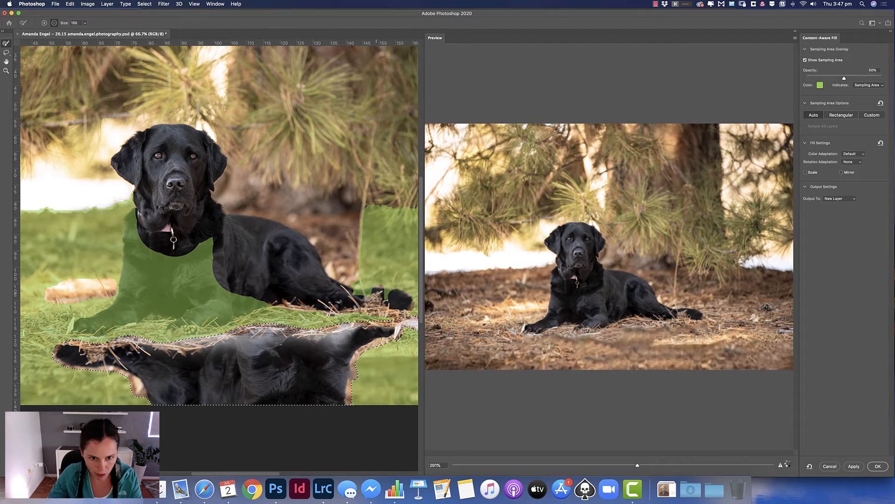
pyautogui.moveTo(241, 275); pyautogui.dragTo(358, 255)
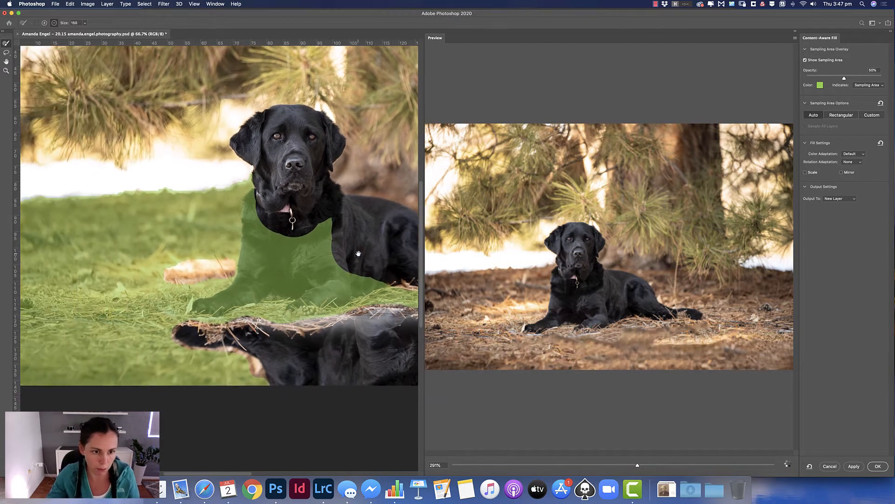
pyautogui.moveTo(261, 189); pyautogui.dragTo(244, 249)
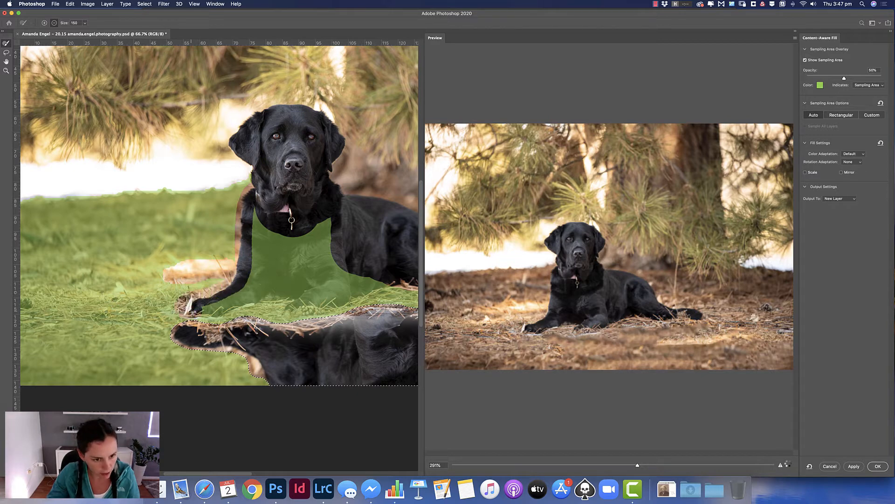
pyautogui.moveTo(194, 308); pyautogui.dragTo(252, 302)
# Enlarge the sampling brush to 400 and exclude the dog's chest and remaining front leg from the sampling area
pyautogui.press(']')
pyautogui.press(']')
pyautogui.press(']')
pyautogui.press(']')
pyautogui.press(']')
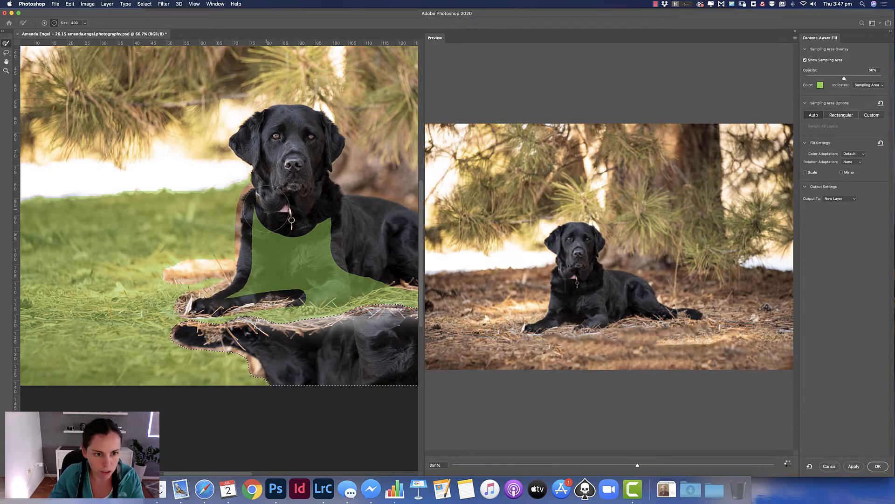
pyautogui.moveTo(267, 212); pyautogui.dragTo(257, 281)
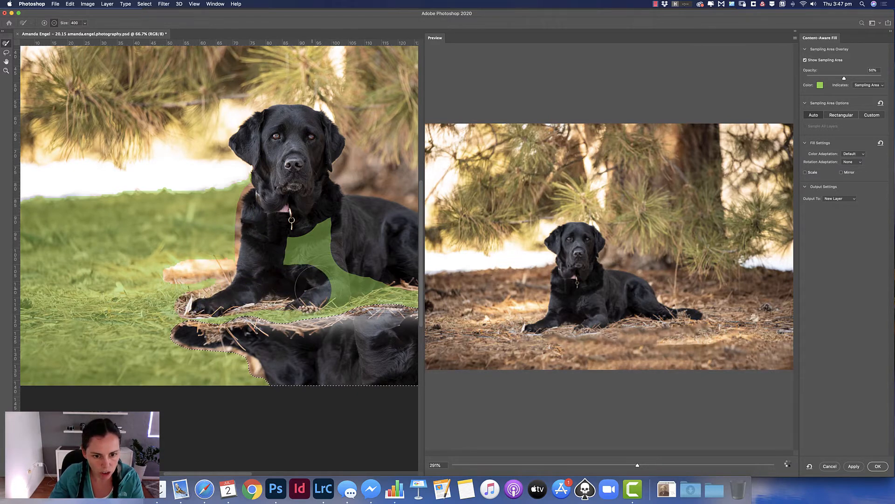
pyautogui.moveTo(328, 283)
pyautogui.mouseDown()
pyautogui.moveTo(325, 236)
pyautogui.moveTo(314, 232)
pyautogui.moveTo(293, 275)
pyautogui.mouseUp()
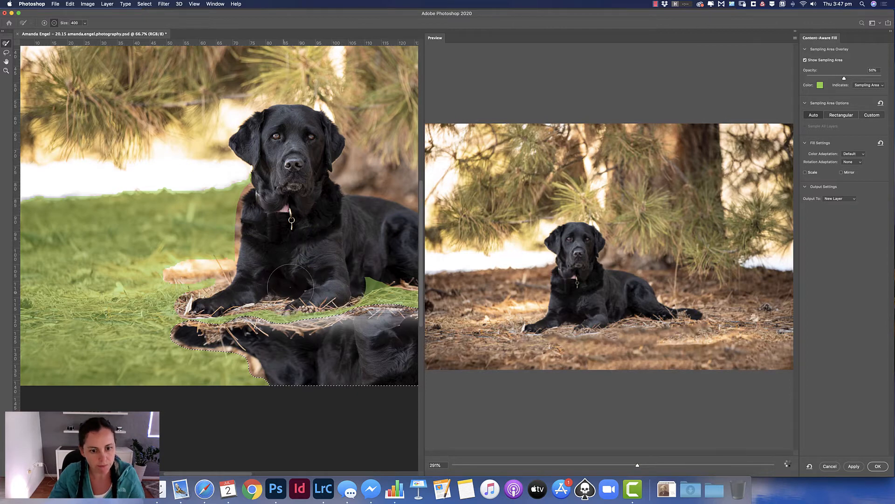
# Exclude the hanging branches and snow edge above the ground right of the dog from the sampling area
pyautogui.moveTo(349, 252); pyautogui.dragTo(194, 253)
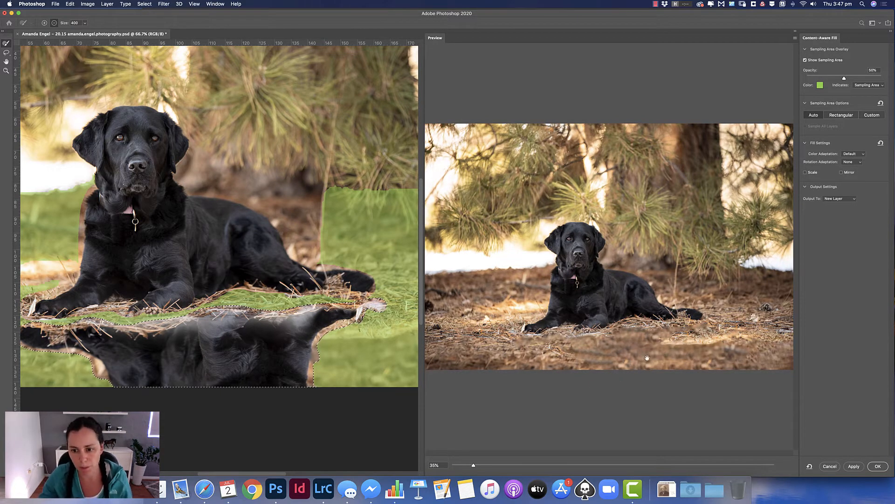
pyautogui.moveTo(233, 256)
pyautogui.mouseDown()
pyautogui.moveTo(70, 253)
pyautogui.moveTo(351, 241)
pyautogui.moveTo(492, 249)
pyautogui.mouseUp()
pyautogui.moveTo(189, 285); pyautogui.dragTo(311, 265)
pyautogui.moveTo(325, 220); pyautogui.dragTo(155, 230)
pyautogui.moveTo(289, 255); pyautogui.dragTo(128, 250)
pyautogui.moveTo(320, 271); pyautogui.dragTo(212, 267)
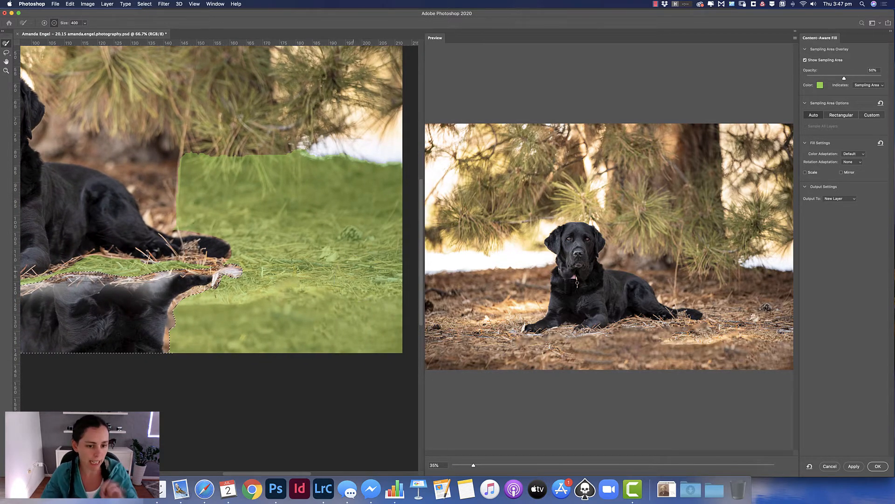
pyautogui.moveTo(189, 147); pyautogui.dragTo(280, 149)
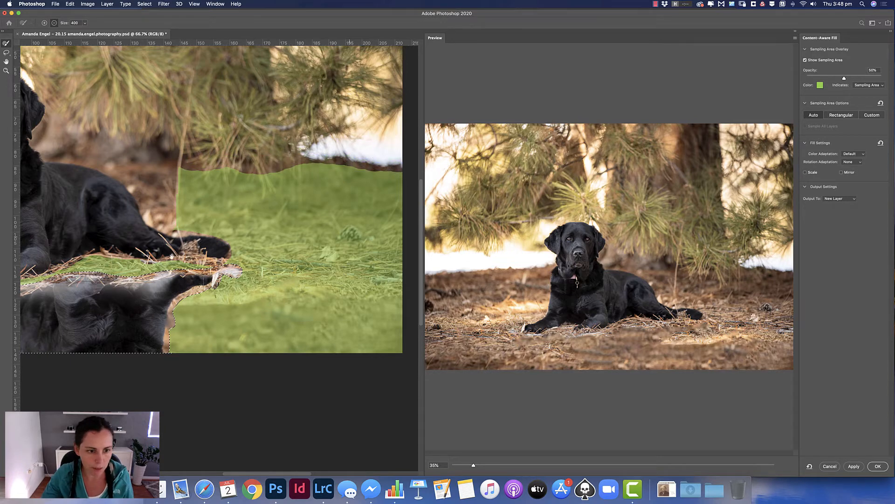
# Exclude the strip along the snow edge above the ground left of the dog from the sampling area
pyautogui.moveTo(172, 257); pyautogui.dragTo(355, 236)
pyautogui.moveTo(154, 239); pyautogui.dragTo(352, 234)
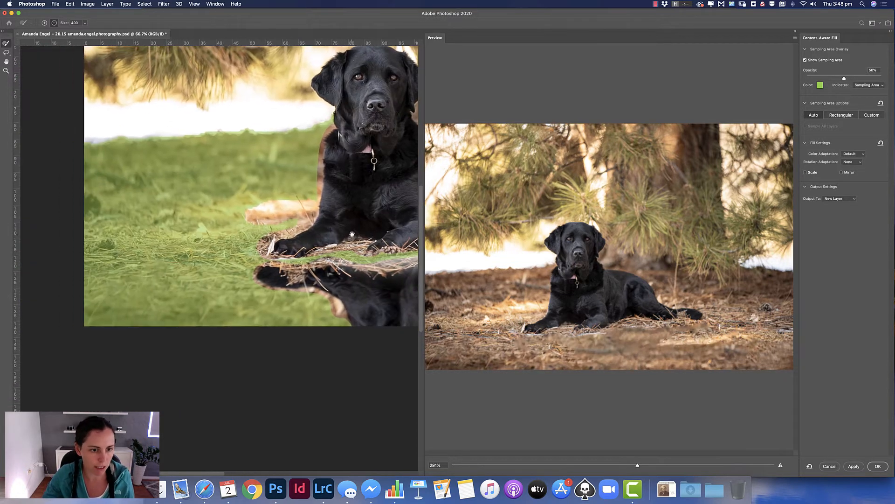
pyautogui.moveTo(87, 126); pyautogui.dragTo(128, 123)
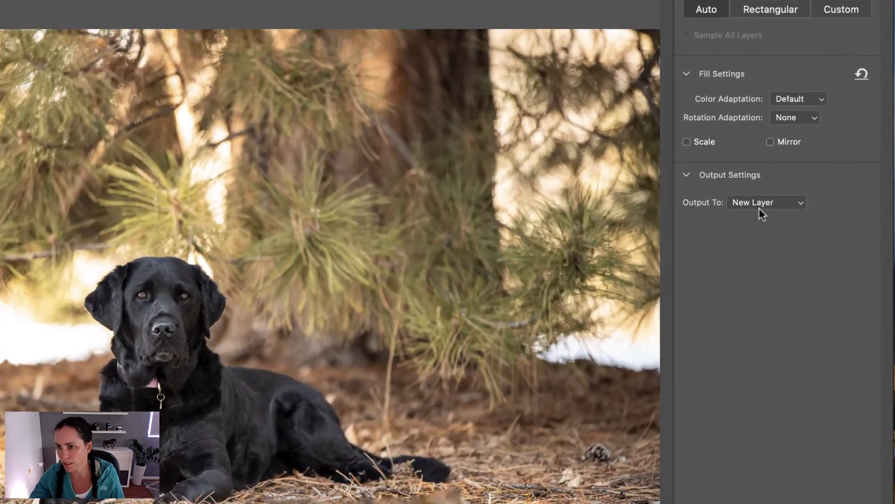
# Set the content-aware fill to output to the current layer
pyautogui.click(842, 199)
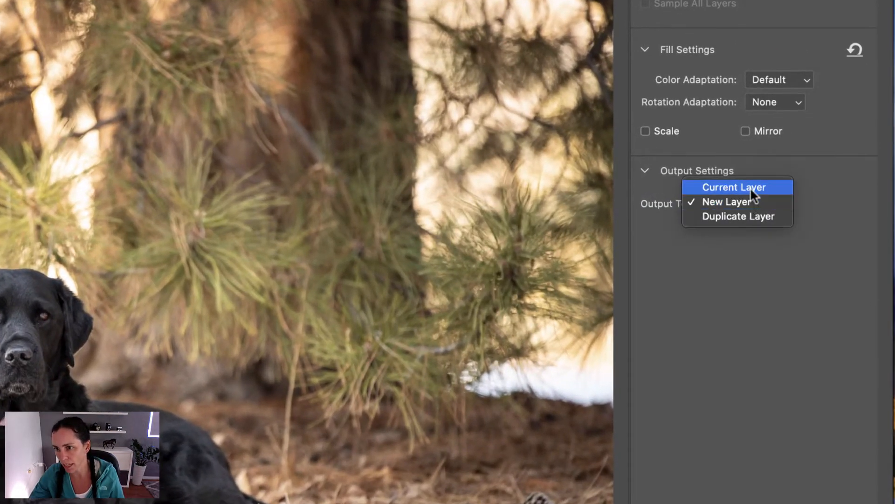
pyautogui.click(754, 188)
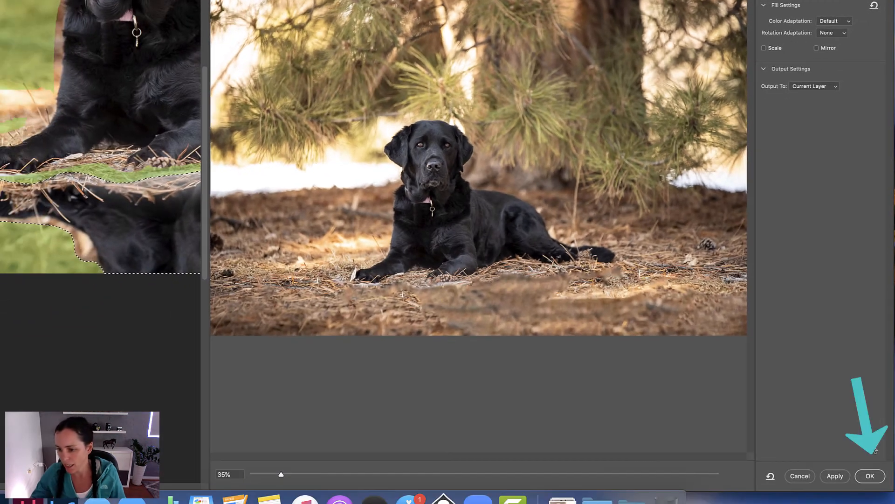
# Apply the content-aware fill to the selected foreground and clear the selection
pyautogui.click(866, 474)
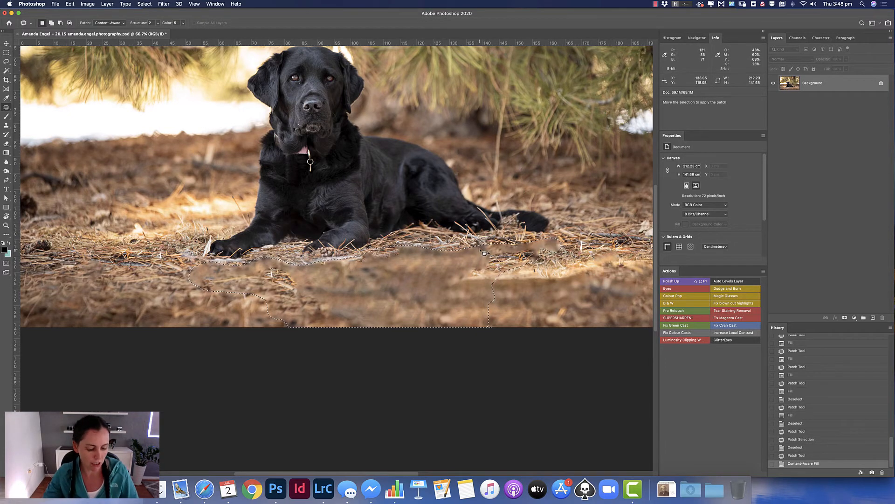
pyautogui.press('super+d')
# Patch the bright curved strip of ground below the dog's tail, sampling from the area left of the dog
pyautogui.moveTo(358, 306); pyautogui.dragTo(381, 272)
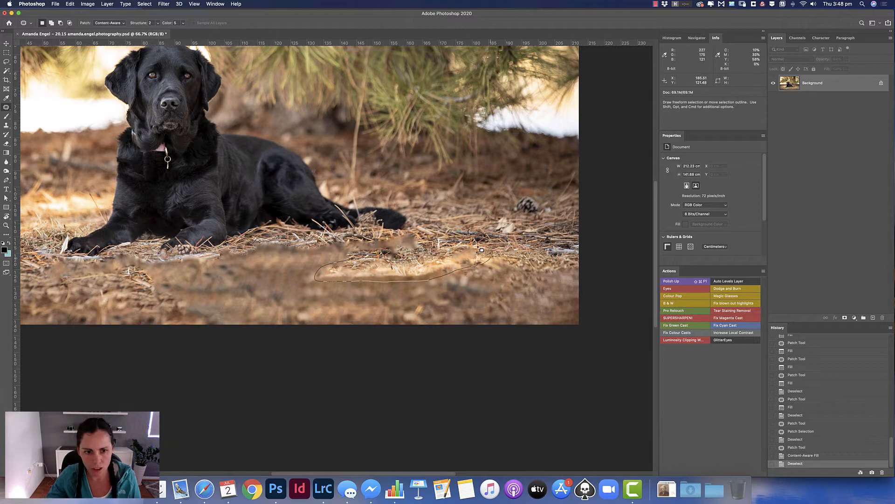
pyautogui.moveTo(418, 259); pyautogui.dragTo(436, 252)
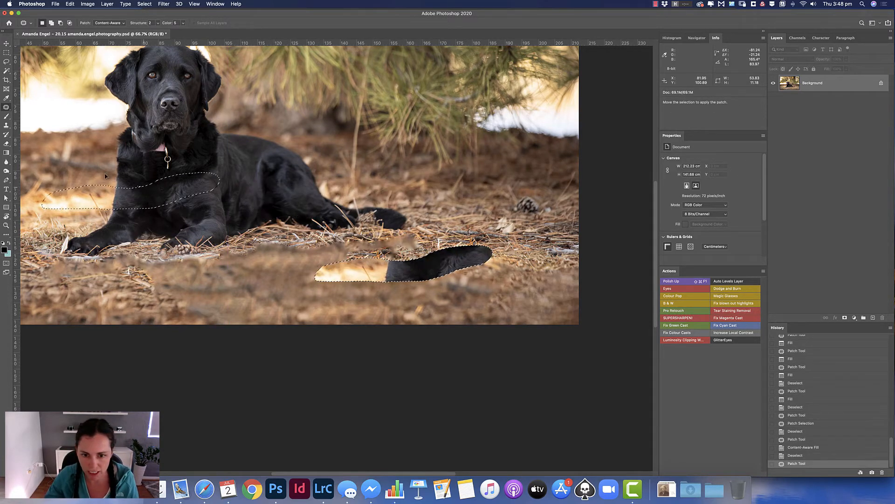
pyautogui.moveTo(105, 175); pyautogui.dragTo(59, 176)
pyautogui.press('super+d')
# Patch a section of blurred foreground in front of the dog's paws and clear the selection
pyautogui.moveTo(213, 294); pyautogui.dragTo(477, 262)
pyautogui.moveTo(471, 289); pyautogui.dragTo(606, 320)
pyautogui.press('super+d')
pyautogui.press('super+plus')
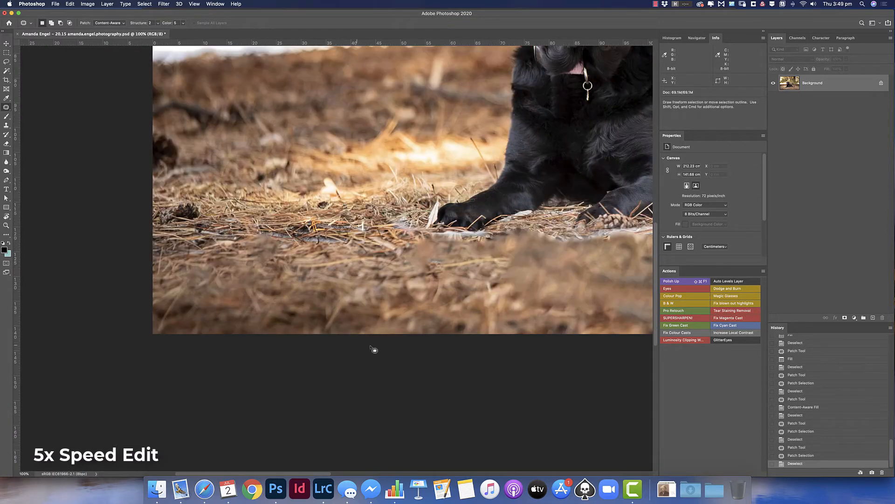
# Patch the blurred upper edge of the foreground below the dog's hind leg with nearby pine needles
pyautogui.moveTo(372, 350); pyautogui.dragTo(149, 362)
pyautogui.moveTo(543, 330); pyautogui.dragTo(301, 370)
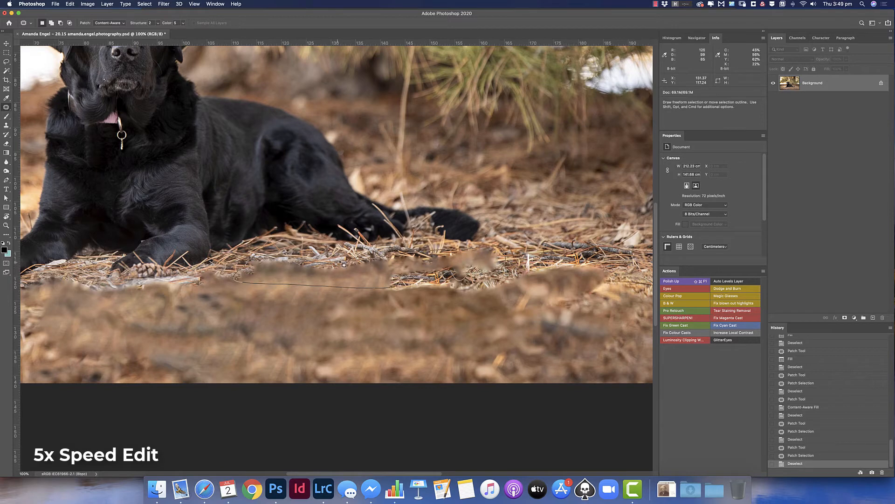
pyautogui.moveTo(340, 262); pyautogui.dragTo(351, 261)
pyautogui.moveTo(382, 276)
pyautogui.mouseDown()
pyautogui.moveTo(258, 262)
pyautogui.moveTo(402, 256)
pyautogui.moveTo(323, 270)
pyautogui.moveTo(370, 239)
pyautogui.mouseUp()
pyautogui.press('super+d')
pyautogui.moveTo(333, 253); pyautogui.dragTo(480, 251)
pyautogui.press('super+d')
# Patch the smudged ground in front of the dog's front paw using pine needles further left
pyautogui.moveTo(197, 289)
pyautogui.mouseDown()
pyautogui.moveTo(464, 281)
pyautogui.moveTo(432, 266)
pyautogui.mouseUp()
pyautogui.moveTo(414, 289); pyautogui.dragTo(298, 293)
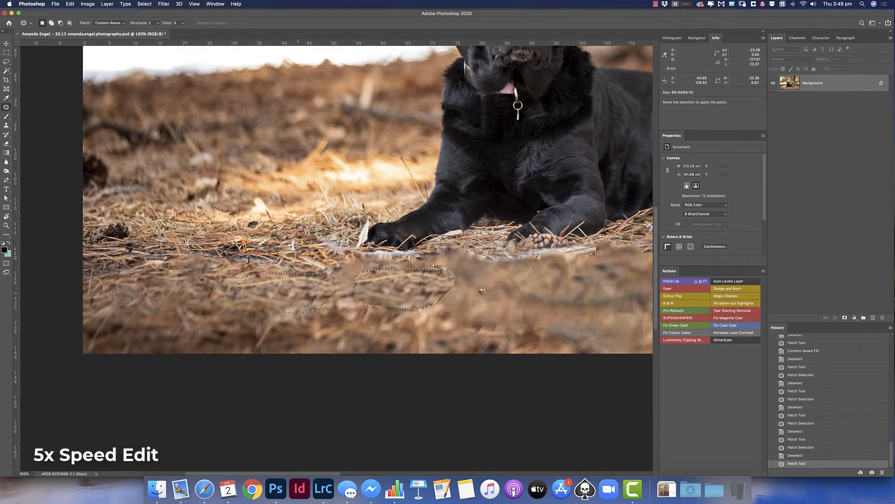
pyautogui.press('super+d')
# Outline another blurred area of the near foreground, fill it with Content-Aware Fill, and clear the selection
pyautogui.moveTo(513, 343)
pyautogui.mouseDown()
pyautogui.moveTo(343, 308)
pyautogui.moveTo(373, 281)
pyautogui.mouseUp()
pyautogui.hotkey('shift', 'BackSpace')
pyautogui.press('Return')
pyautogui.press('super+d')
# Patch the blurred edge of the ground right of the dog's tail with adjacent sharp needles
pyautogui.moveTo(546, 291); pyautogui.dragTo(279, 304)
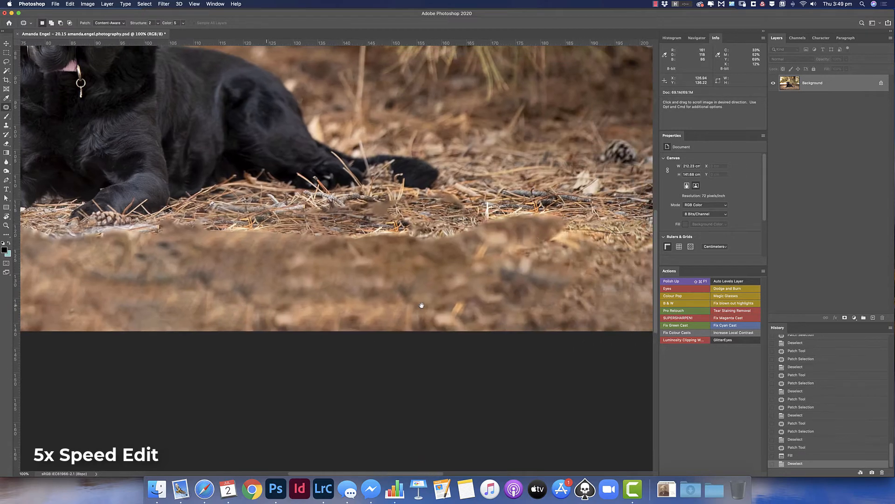
pyautogui.moveTo(422, 306); pyautogui.dragTo(317, 310)
pyautogui.moveTo(366, 224)
pyautogui.mouseDown()
pyautogui.moveTo(399, 248)
pyautogui.moveTo(368, 223)
pyautogui.mouseUp()
pyautogui.moveTo(422, 231)
pyautogui.mouseDown()
pyautogui.moveTo(527, 227)
pyautogui.moveTo(436, 233)
pyautogui.mouseUp()
pyautogui.press('super+d')
pyautogui.moveTo(450, 227); pyautogui.dragTo(504, 221)
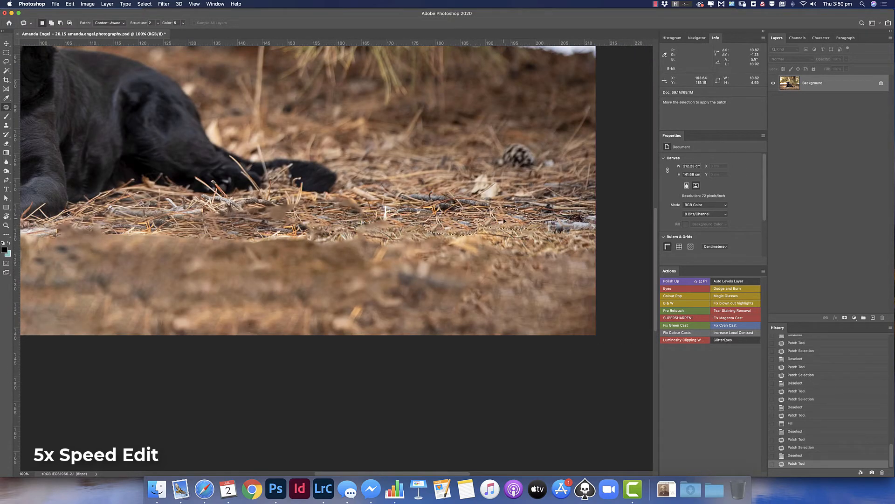
pyautogui.press('super+d')
# Patch the remaining smudged spots among the pine needles just below the dog's tail and hind paw
pyautogui.moveTo(373, 234); pyautogui.dragTo(375, 234)
pyautogui.moveTo(375, 224); pyautogui.dragTo(420, 222)
pyautogui.press('super+d')
pyautogui.moveTo(275, 221); pyautogui.dragTo(277, 221)
pyautogui.moveTo(287, 211); pyautogui.dragTo(343, 216)
pyautogui.press('super+d')
# Clone stamp sharp pine needles over the blurred blotches on the ground below the dog's tail
pyautogui.press('s')
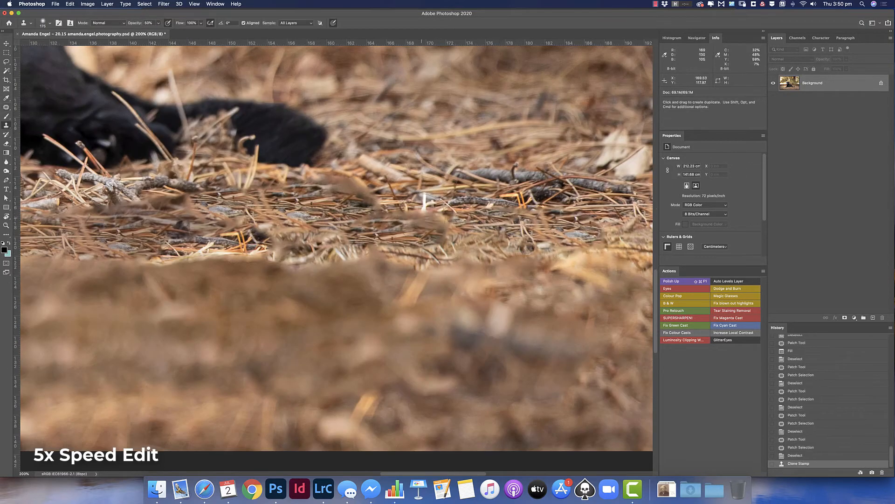
pyautogui.click(417, 217)
pyautogui.click(356, 192)
pyautogui.click(336, 193)
pyautogui.keyDown('alt'); pyautogui.click(262, 205); pyautogui.keyUp('alt')
pyautogui.click(185, 203)
pyautogui.click(181, 206)
pyautogui.keyDown('alt'); pyautogui.click(471, 221); pyautogui.keyUp('alt')
pyautogui.click(123, 212)
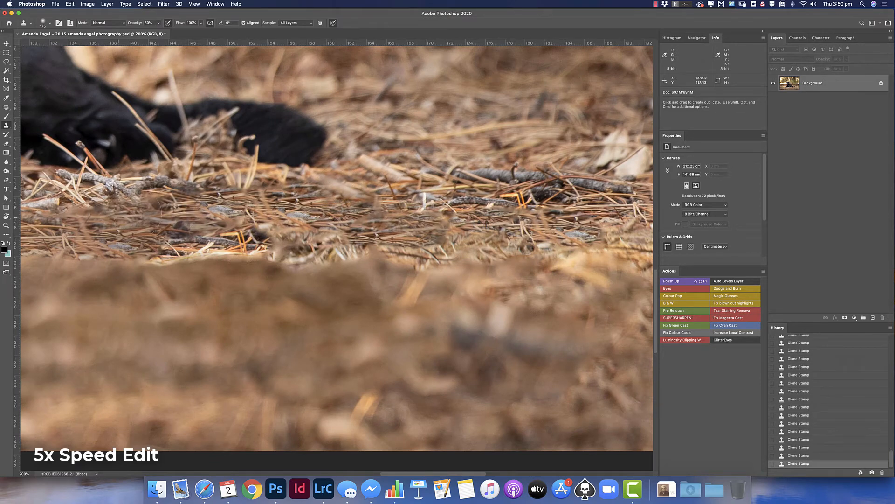
pyautogui.click(166, 209)
pyautogui.moveTo(466, 224)
pyautogui.mouseDown()
pyautogui.moveTo(219, 227)
pyautogui.moveTo(459, 216)
pyautogui.mouseUp()
pyautogui.click(362, 245)
pyautogui.click(267, 230)
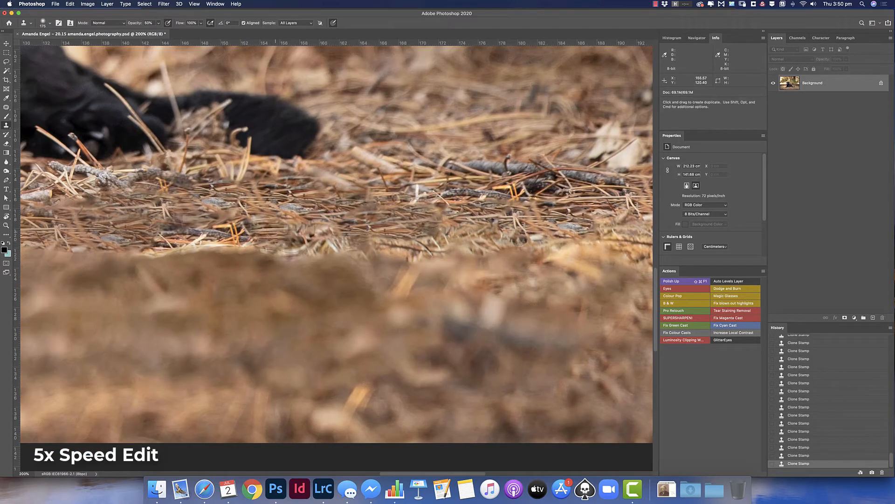
pyautogui.click(328, 233)
# Outline repeated-looking spots in the blurred foreground with the Patch tool, fill them content-aware, and clear the selection
pyautogui.press('j')
pyautogui.moveTo(388, 377); pyautogui.dragTo(245, 324)
pyautogui.hotkey('shift', 'F5')
pyautogui.moveTo(179, 350); pyautogui.dragTo(188, 349)
pyautogui.press('BackSpace')
pyautogui.press('Return')
pyautogui.press('super+d')
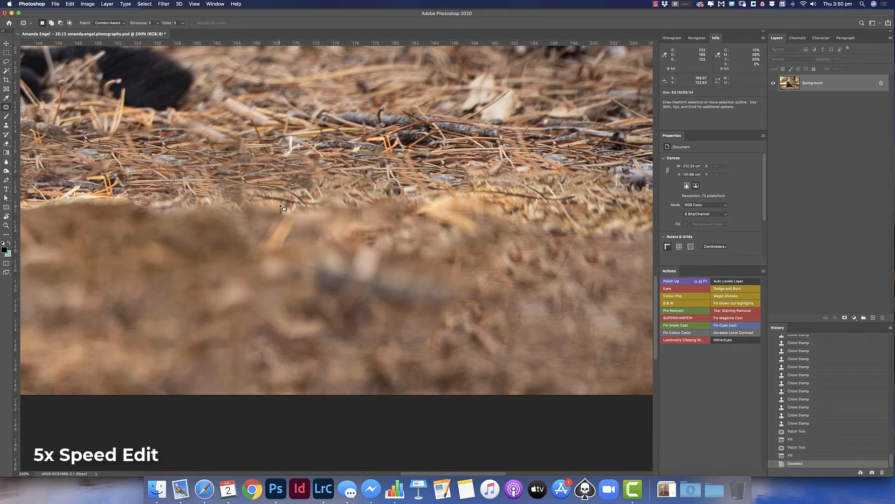
# Outline the natural ground around the pine cone, from the dog's tail to the photo's edge, using the Patch tool
pyautogui.moveTo(117, 255)
pyautogui.mouseDown()
pyautogui.moveTo(432, 294)
pyautogui.moveTo(194, 276)
pyautogui.moveTo(486, 313)
pyautogui.moveTo(126, 300)
pyautogui.mouseUp()
pyautogui.moveTo(606, 298); pyautogui.dragTo(264, 292)
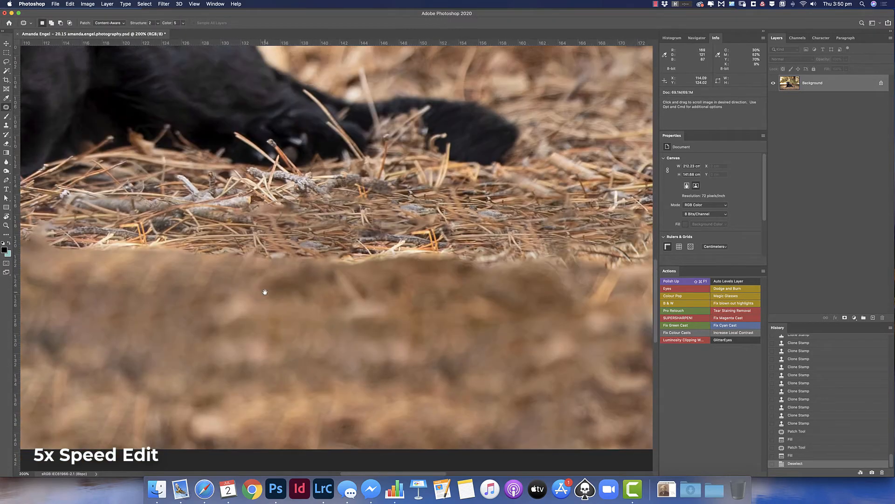
pyautogui.moveTo(487, 224); pyautogui.dragTo(401, 214)
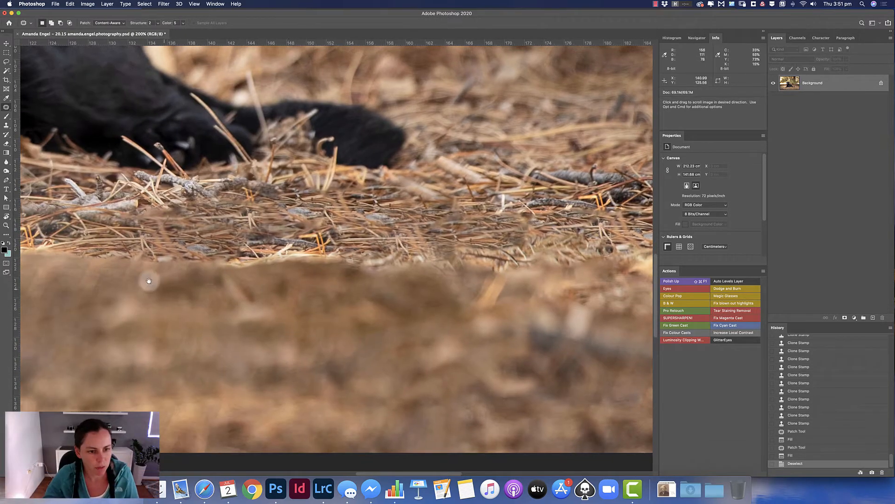
pyautogui.moveTo(146, 280); pyautogui.dragTo(330, 262)
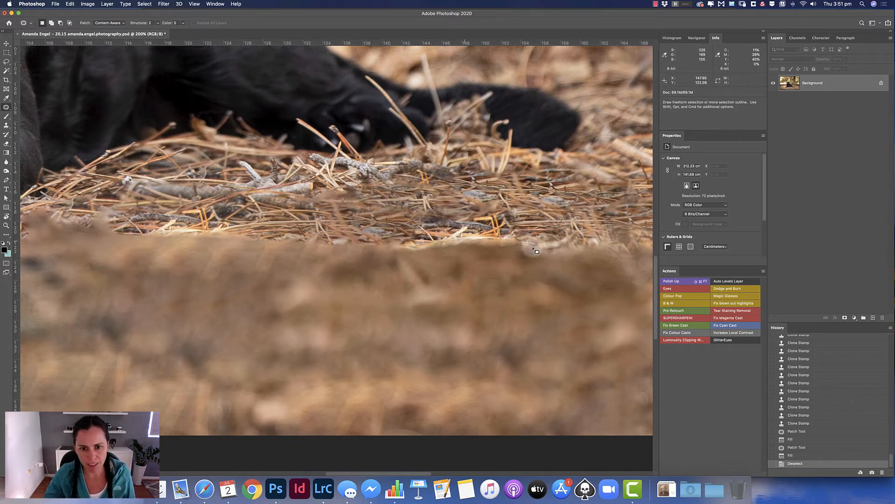
pyautogui.moveTo(601, 205); pyautogui.dragTo(245, 288)
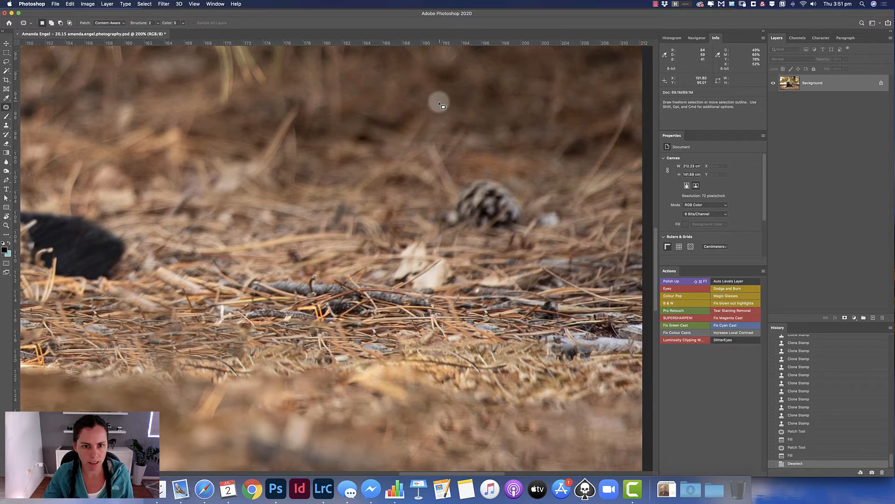
pyautogui.moveTo(427, 107)
pyautogui.mouseDown()
pyautogui.moveTo(194, 100)
pyautogui.moveTo(89, 168)
pyautogui.moveTo(80, 259)
pyautogui.moveTo(269, 276)
pyautogui.mouseUp()
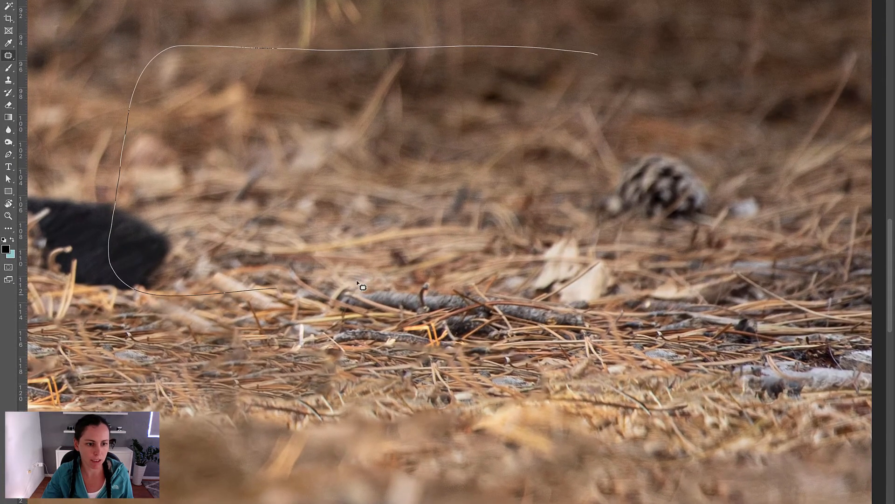
pyautogui.moveTo(362, 287)
pyautogui.mouseDown()
pyautogui.moveTo(496, 278)
pyautogui.moveTo(877, 313)
pyautogui.mouseUp()
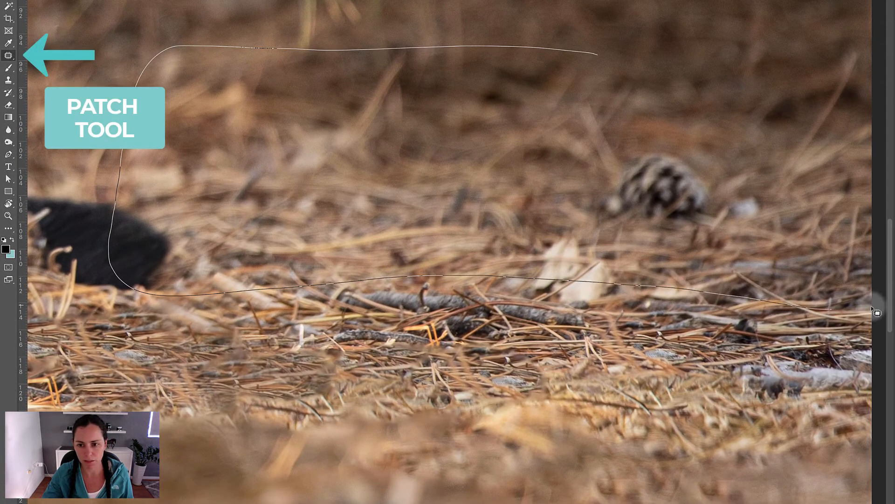
pyautogui.moveTo(873, 167)
pyautogui.mouseDown()
pyautogui.moveTo(646, 40)
pyautogui.moveTo(359, 53)
pyautogui.mouseUp()
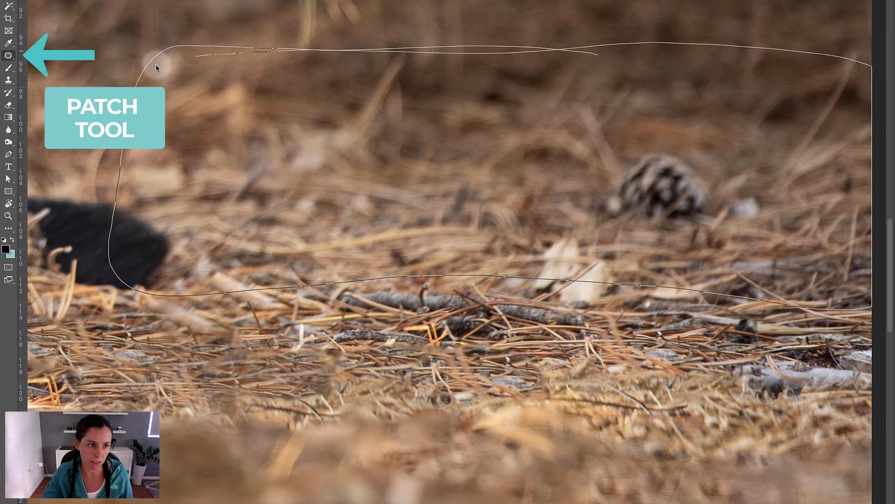
pyautogui.moveTo(156, 65)
pyautogui.mouseDown()
pyautogui.moveTo(115, 152)
pyautogui.moveTo(123, 260)
pyautogui.mouseUp()
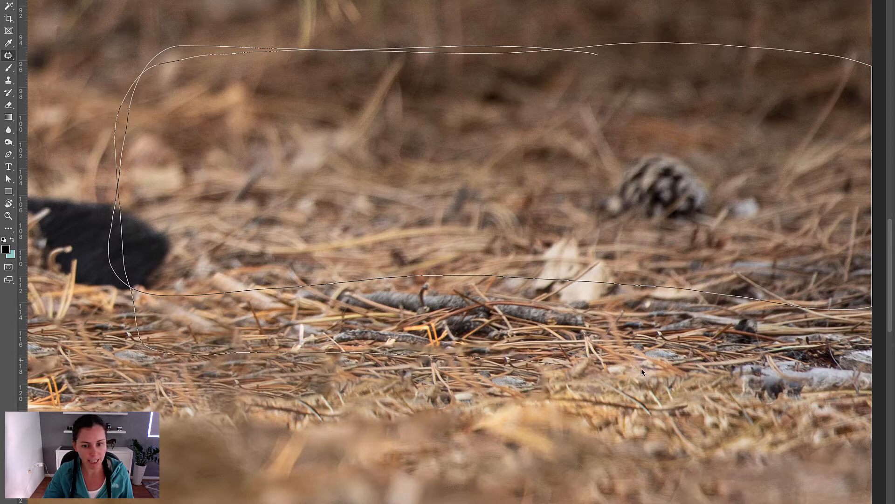
pyautogui.moveTo(871, 299); pyautogui.dragTo(871, 283)
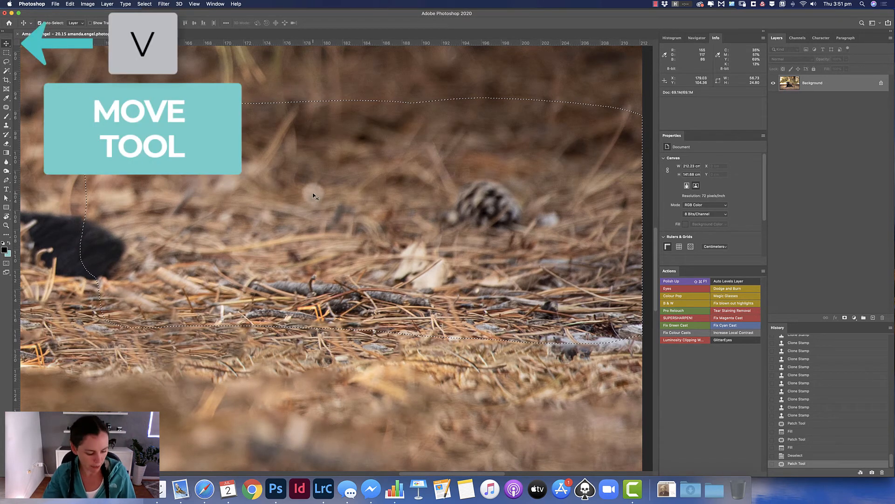
# Copy the selected ground onto a new layer and move it over the blurred foreground below the dog's tail
pyautogui.press('super+c')
pyautogui.press('super+v')
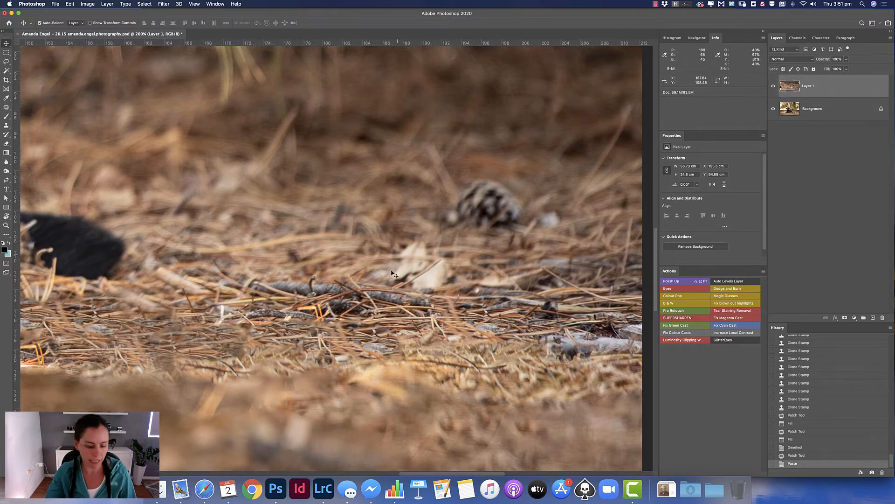
pyautogui.moveTo(424, 192); pyautogui.dragTo(259, 323)
pyautogui.press('space')
pyautogui.moveTo(226, 282); pyautogui.dragTo(489, 167)
pyautogui.moveTo(436, 234); pyautogui.dragTo(356, 224)
# Rotate the pasted ground by 180 degrees and reposition it just below the dog's tail
pyautogui.press('super+t')
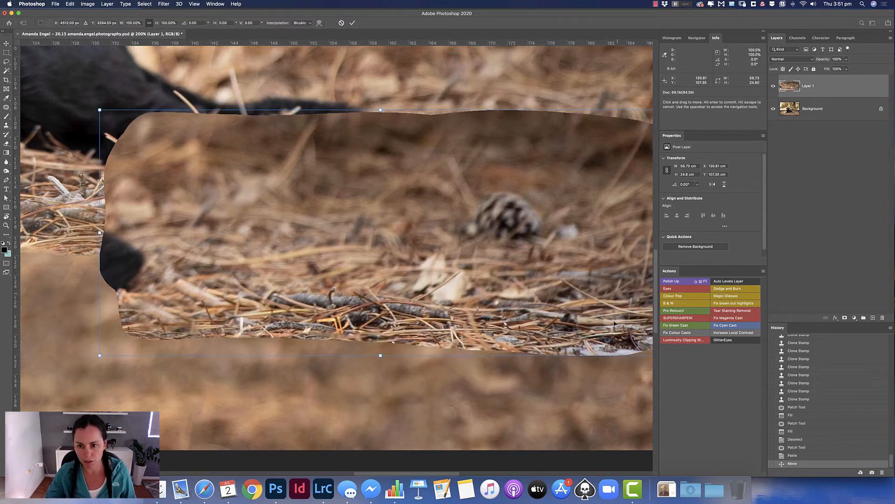
pyautogui.moveTo(630, 365); pyautogui.dragTo(119, 90)
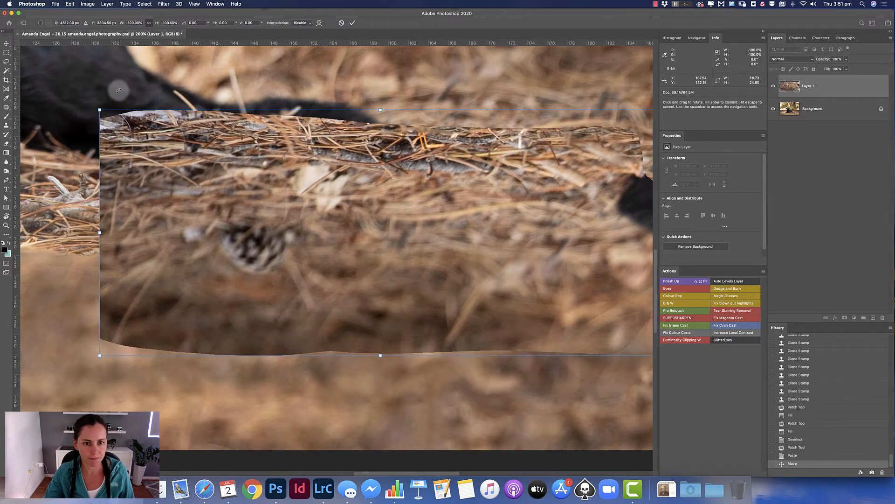
pyautogui.moveTo(444, 212); pyautogui.dragTo(344, 233)
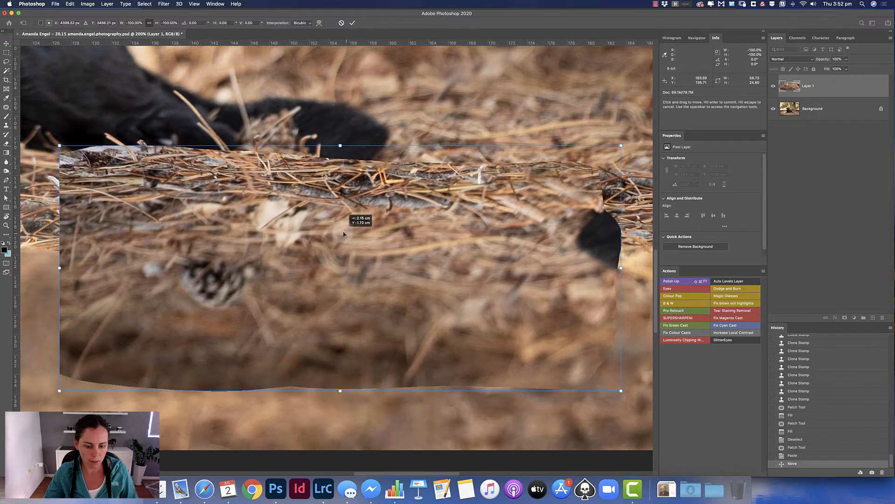
pyautogui.press('Return')
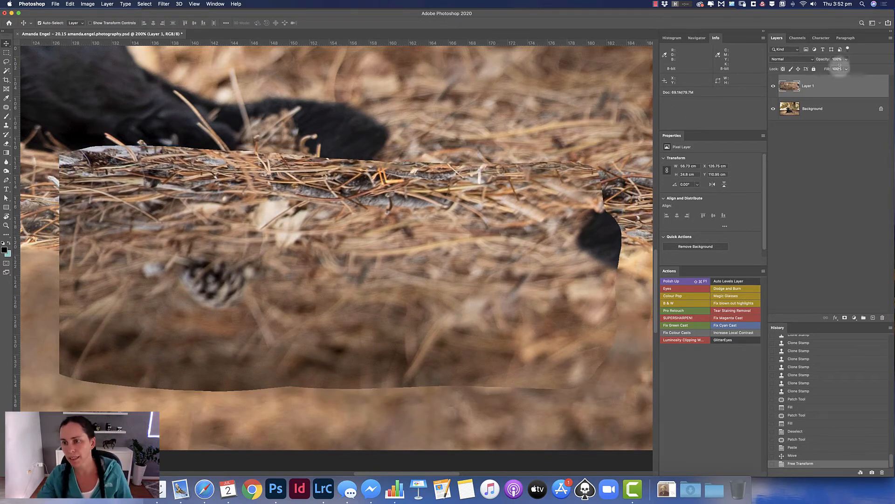
# Lower the pasted ground layer's opacity to 50% and align its sharp needles with the ground below the dog
pyautogui.press('5')
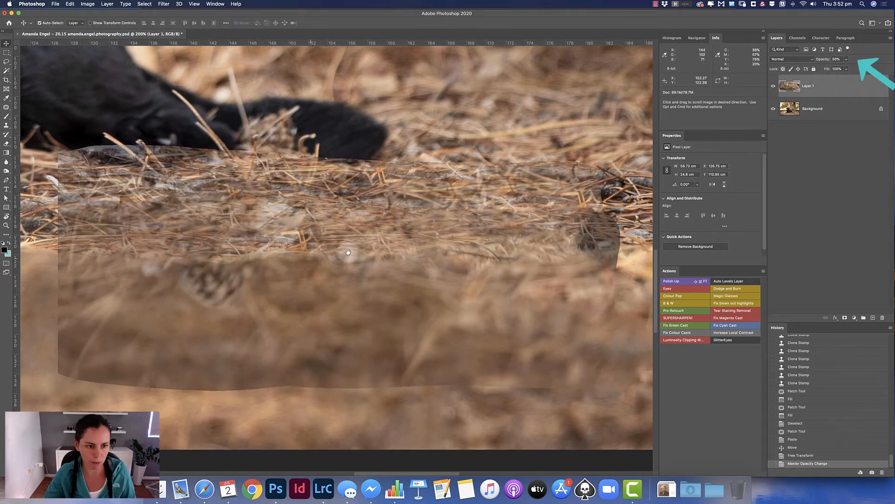
pyautogui.hscroll(-5, 544, 259)
pyautogui.moveTo(481, 277); pyautogui.dragTo(336, 289)
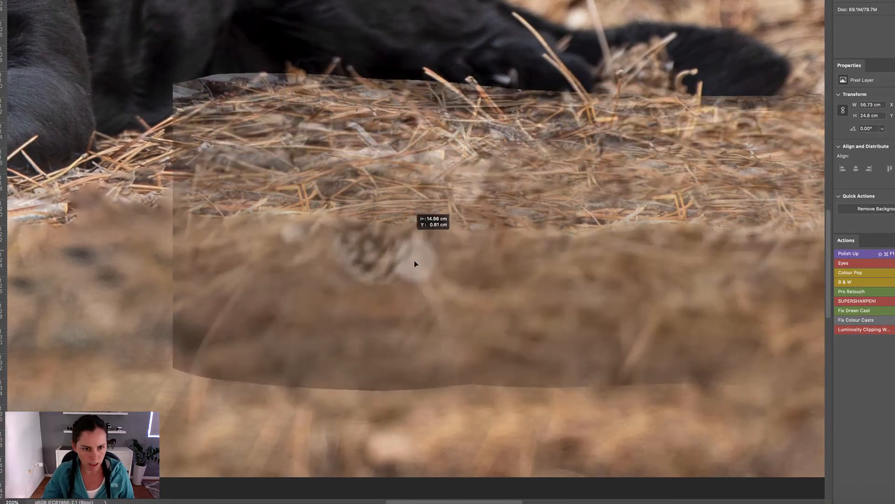
pyautogui.moveTo(415, 264); pyautogui.dragTo(435, 292)
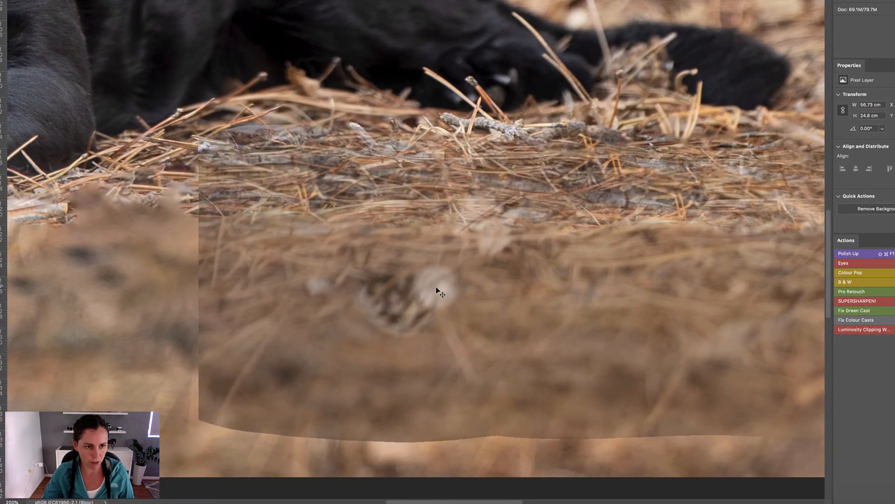
pyautogui.press('space')
pyautogui.moveTo(592, 249); pyautogui.dragTo(424, 248)
pyautogui.moveTo(530, 266); pyautogui.dragTo(454, 266)
pyautogui.press('space')
pyautogui.moveTo(362, 225); pyautogui.dragTo(849, 247)
pyautogui.moveTo(761, 241); pyautogui.dragTo(466, 180)
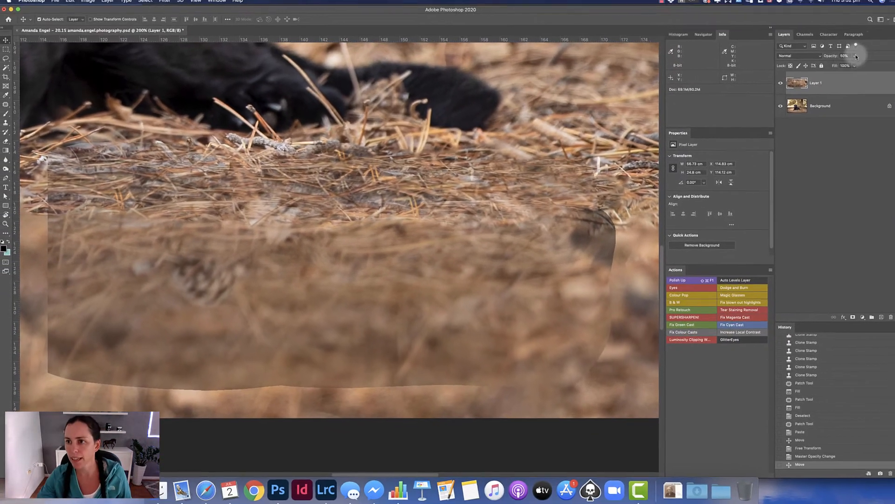
# Restore the pasted layer's opacity to 100% and hide it with a black layer mask
pyautogui.click(847, 59)
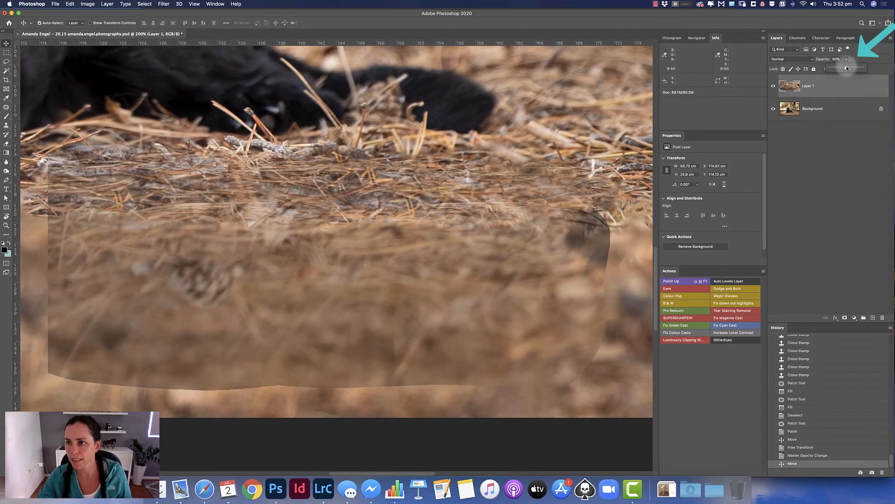
pyautogui.moveTo(894, 79); pyautogui.dragTo(894, 80)
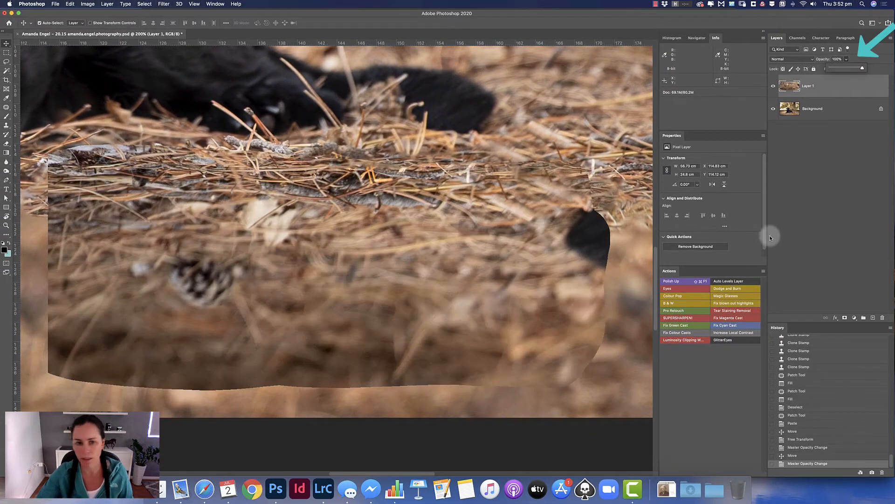
pyautogui.keyDown('alt'); pyautogui.click(844, 318); pyautogui.keyUp('alt')
# Enlarge the brush to 600 and paint white on the mask to reveal the pasted needles along the blurred seam
pyautogui.press('b')
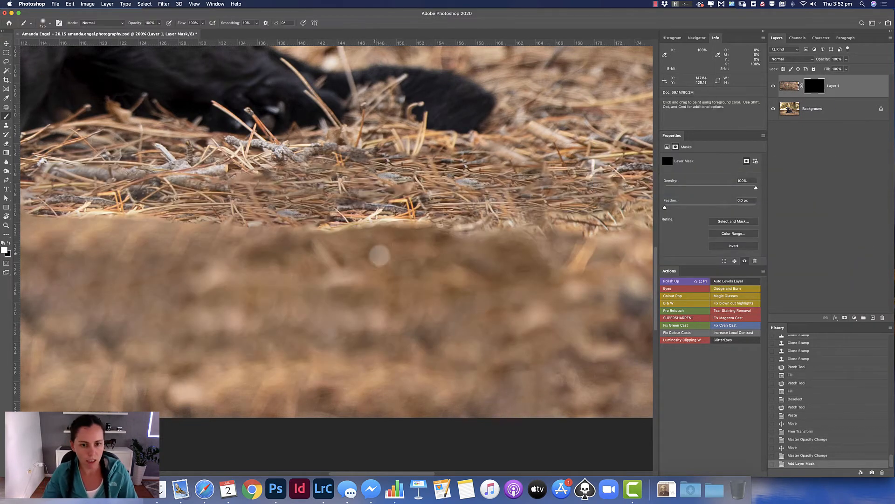
pyautogui.press(']')
pyautogui.press(']')
pyautogui.press(']')
pyautogui.press(']')
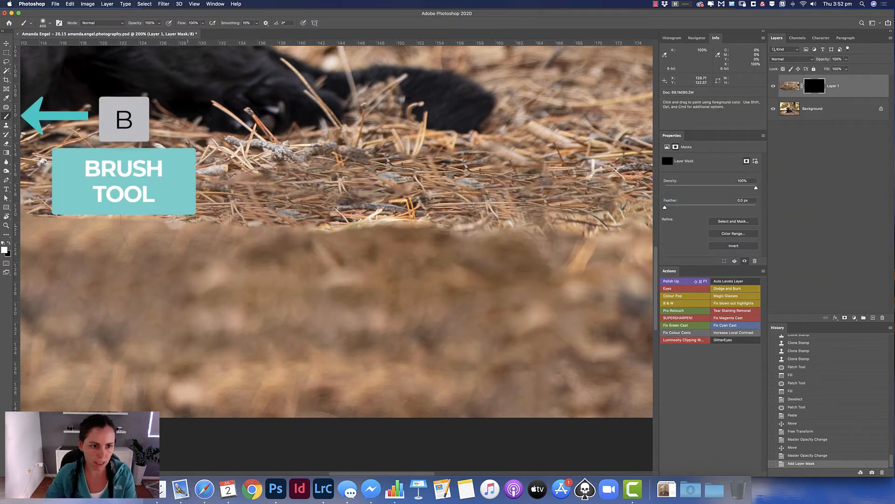
pyautogui.moveTo(86, 222)
pyautogui.mouseDown()
pyautogui.moveTo(280, 222)
pyautogui.moveTo(507, 249)
pyautogui.moveTo(571, 236)
pyautogui.mouseUp()
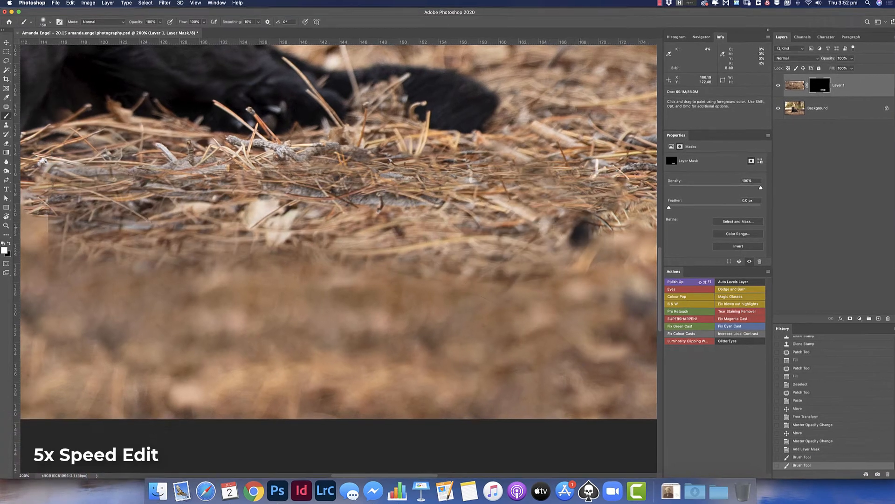
# Paint more pasted needles in along the lower seam, then mask out the layer's hard vertical edge beside the dog with a smaller brush
pyautogui.moveTo(140, 251); pyautogui.dragTo(422, 258)
pyautogui.press('[')
pyautogui.press('[')
pyautogui.press('[')
pyautogui.press('[')
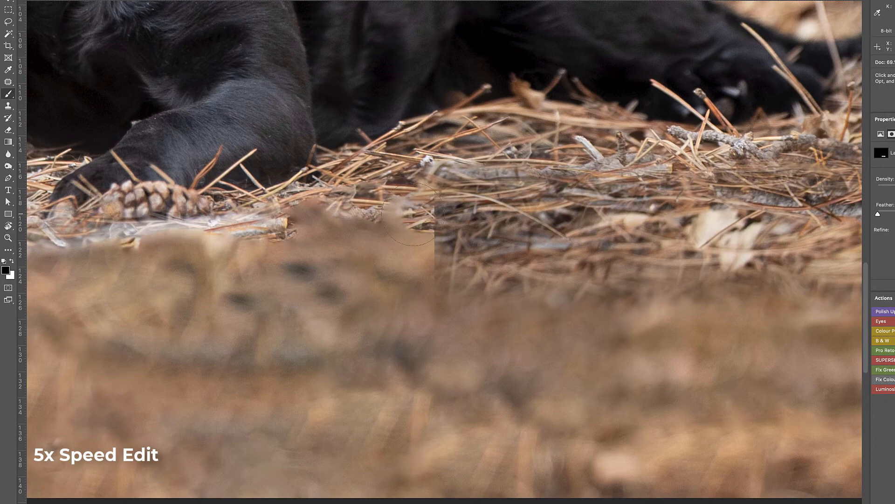
pyautogui.moveTo(414, 214)
pyautogui.mouseDown()
pyautogui.moveTo(471, 242)
pyautogui.moveTo(517, 287)
pyautogui.moveTo(718, 294)
pyautogui.moveTo(425, 311)
pyautogui.mouseUp()
# Paint black on the mask over the pasted layer's dark paw spot and its repeated twigs below the dog's tail
pyautogui.moveTo(504, 324)
pyautogui.mouseDown()
pyautogui.moveTo(792, 347)
pyautogui.moveTo(597, 376)
pyautogui.mouseUp()
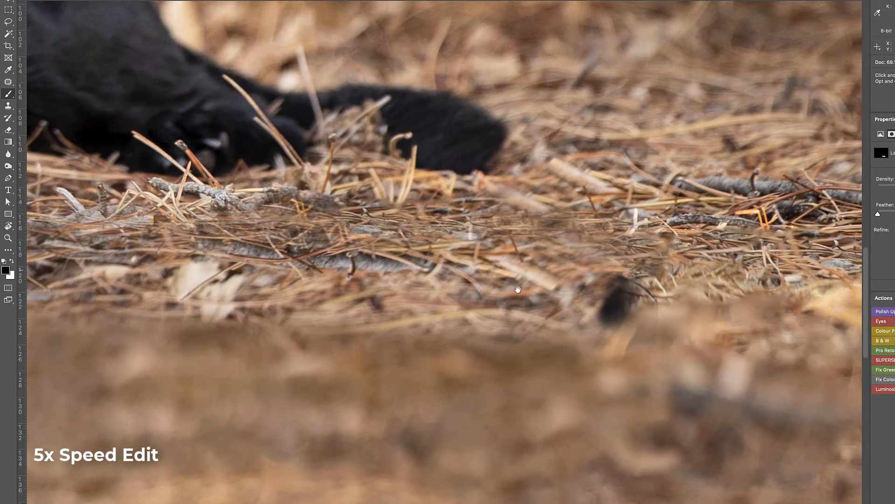
pyautogui.moveTo(622, 291); pyautogui.dragTo(612, 306)
pyautogui.moveTo(576, 226); pyautogui.dragTo(436, 225)
pyautogui.moveTo(149, 232); pyautogui.dragTo(353, 223)
pyautogui.moveTo(233, 261); pyautogui.dragTo(601, 259)
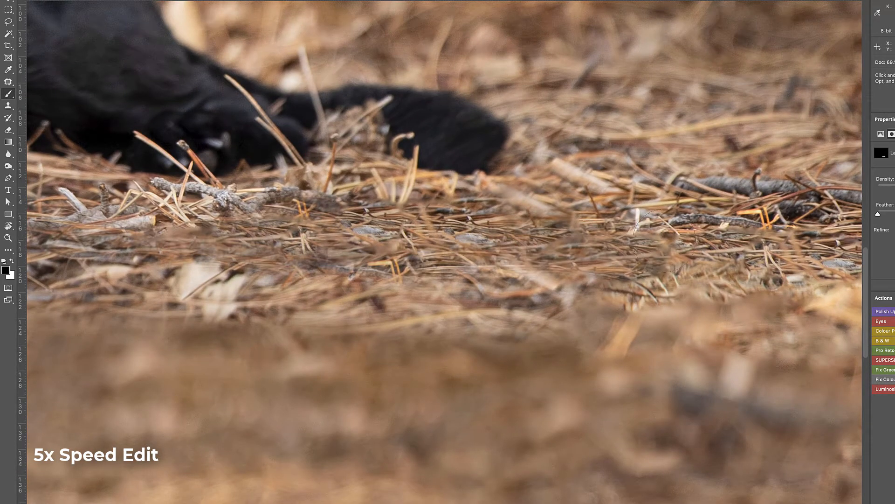
pyautogui.moveTo(280, 249)
pyautogui.mouseDown()
pyautogui.moveTo(564, 265)
pyautogui.moveTo(412, 249)
pyautogui.mouseUp()
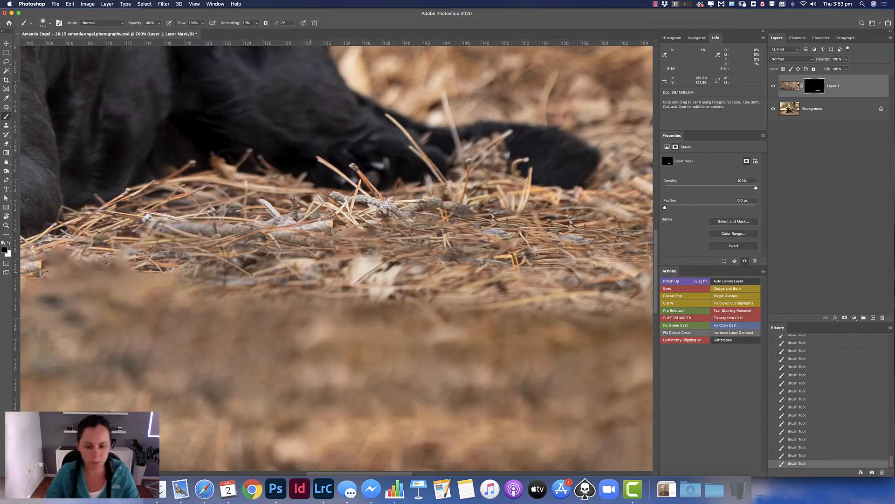
# Compare the ground below the dog with the pasted needle layer hidden and shown
pyautogui.press('\\')
pyautogui.press('\\')
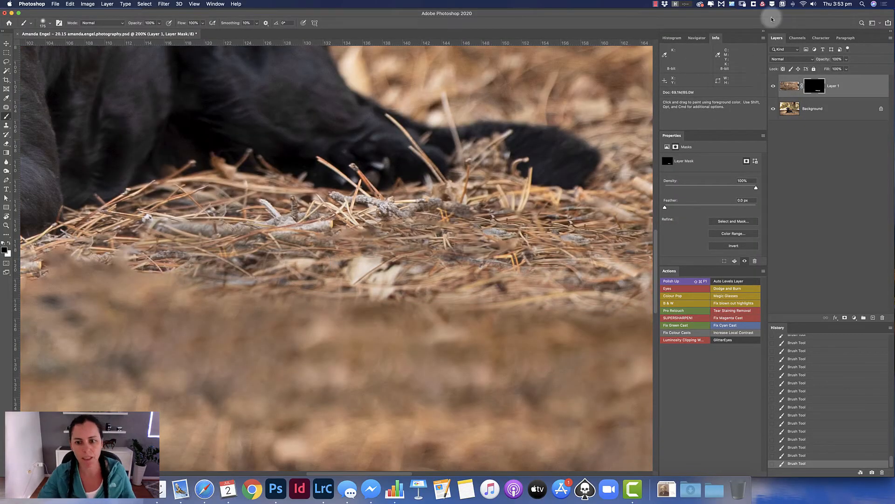
pyautogui.keyDown('alt'); pyautogui.click(474, 192); pyautogui.keyUp('alt')
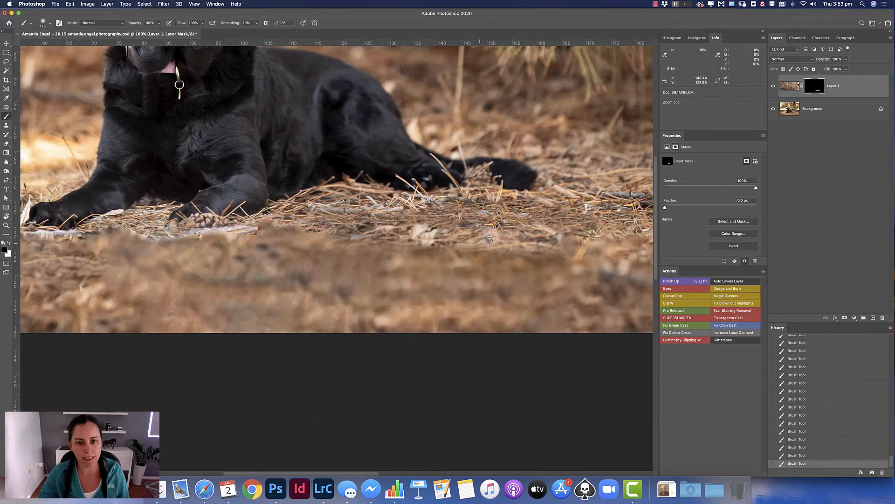
pyautogui.moveTo(551, 193); pyautogui.dragTo(491, 217)
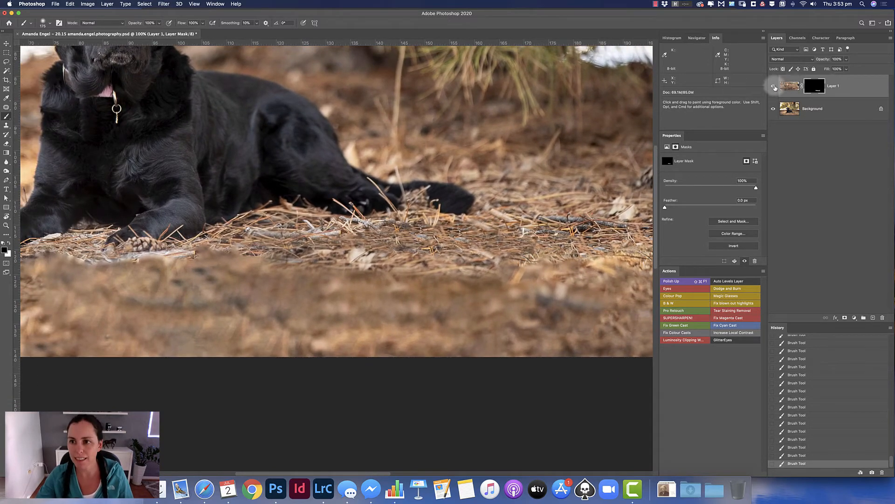
pyautogui.click(774, 90)
pyautogui.click(774, 87)
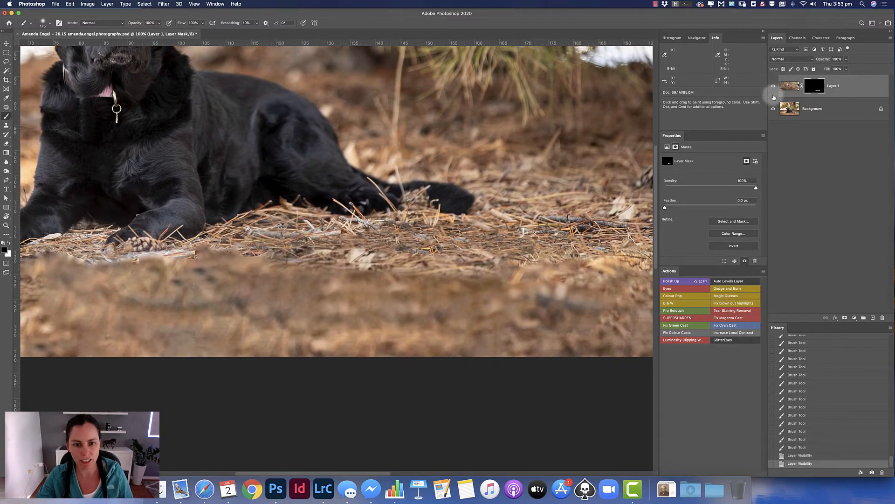
pyautogui.keyDown('super'); pyautogui.click(420, 236); pyautogui.keyUp('super')
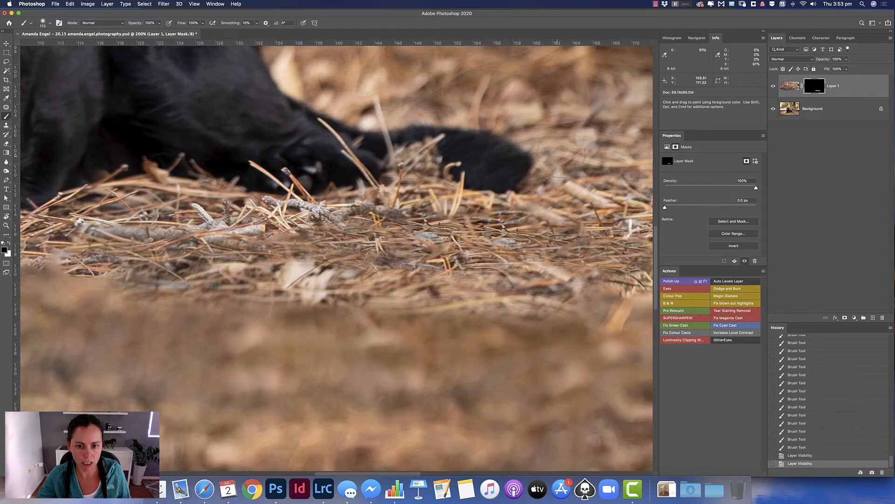
pyautogui.click(774, 88)
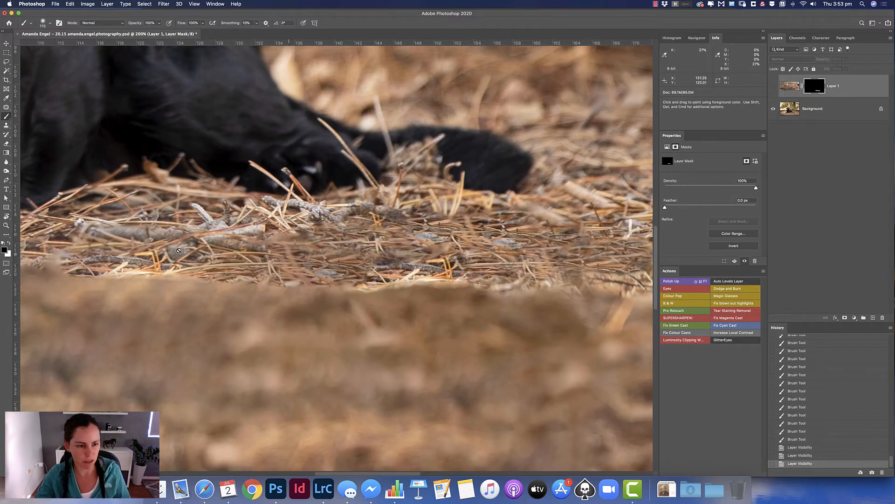
pyautogui.press('super+minus')
# Turn the pasted needle layer back on, target its image instead of the mask, and rotate it by about -2.54 degrees
pyautogui.click(789, 86)
pyautogui.click(773, 85)
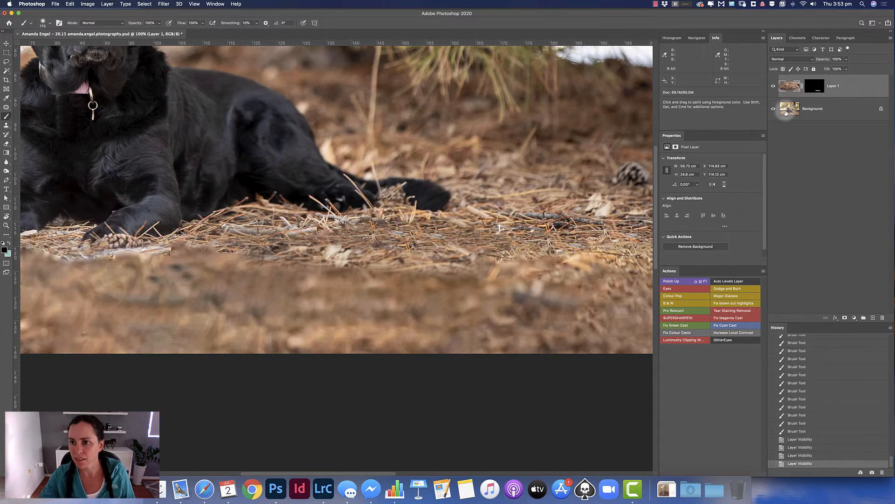
pyautogui.press('super+t')
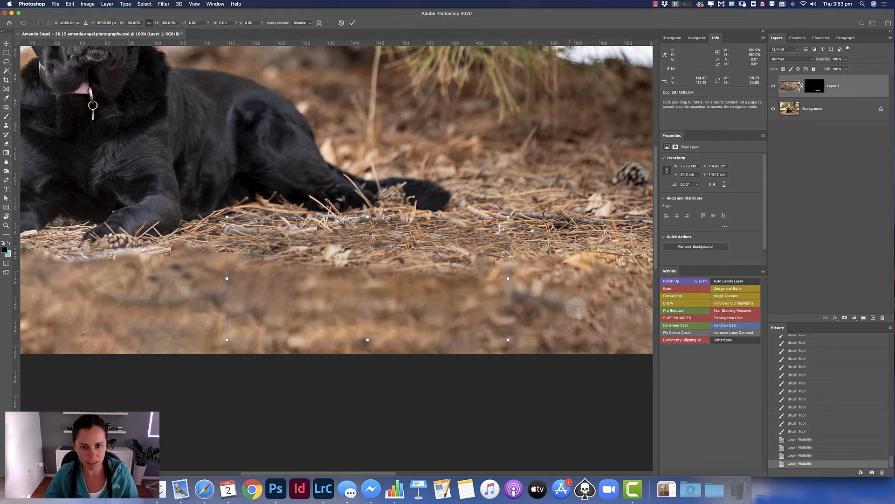
pyautogui.moveTo(556, 274); pyautogui.dragTo(558, 266)
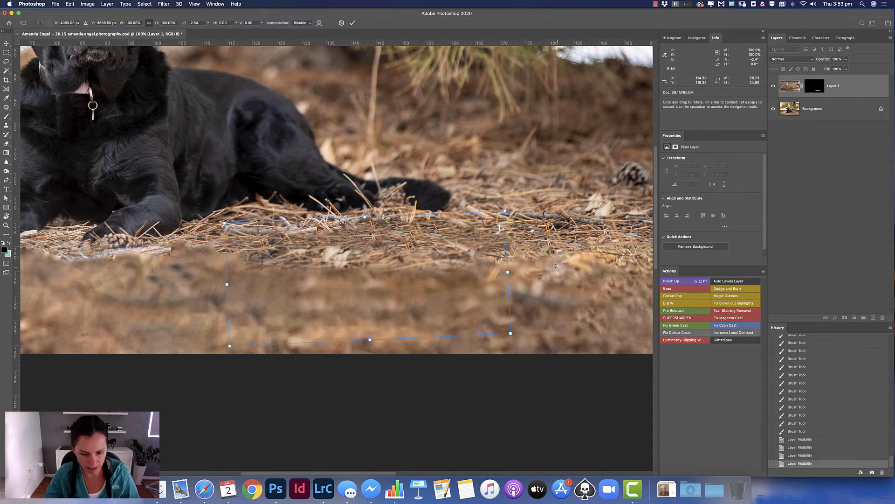
pyautogui.press('Return')
# Sample the needle ground with the Clone Stamp at 50% opacity and try cloning it over the blurred foreground on Layer 1
pyautogui.hscroll(-10, 411, 270)
pyautogui.press('super+plus')
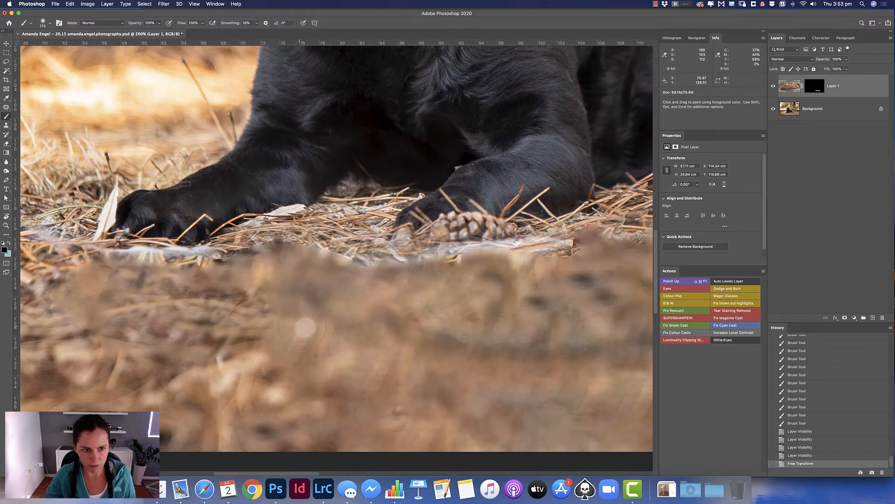
pyautogui.press('super+plus')
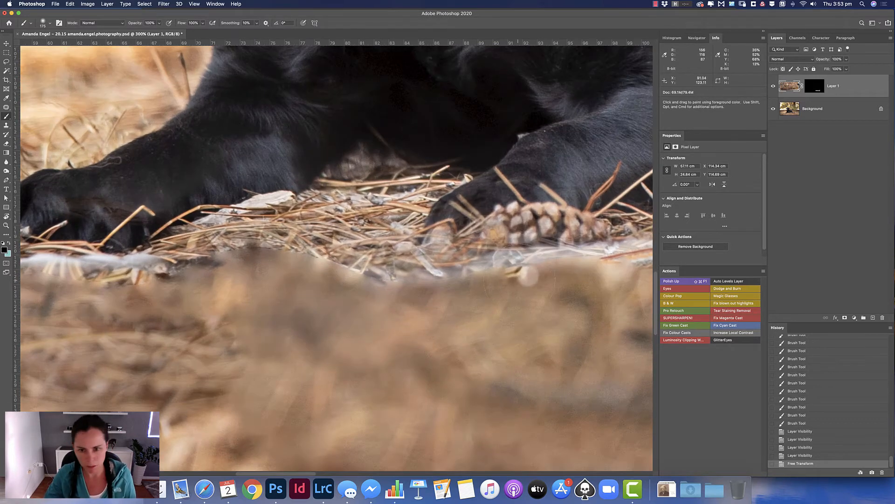
pyautogui.press('super+minus')
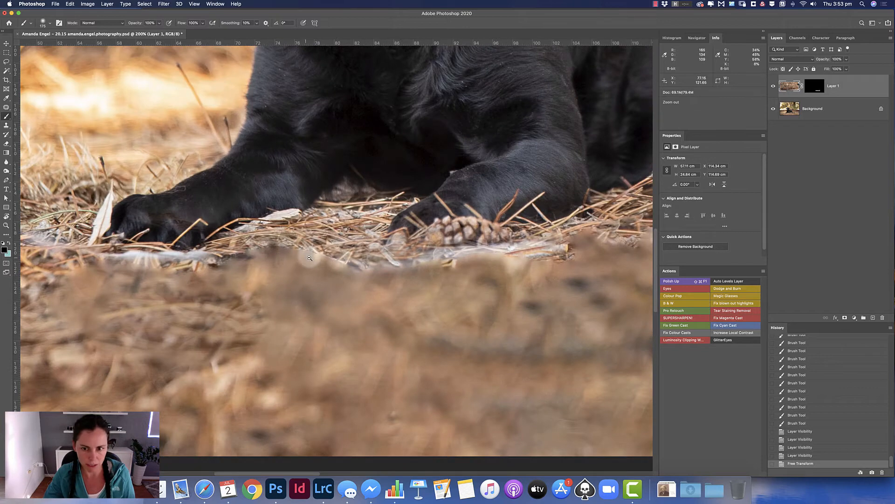
pyautogui.press('super+minus')
pyautogui.press('s')
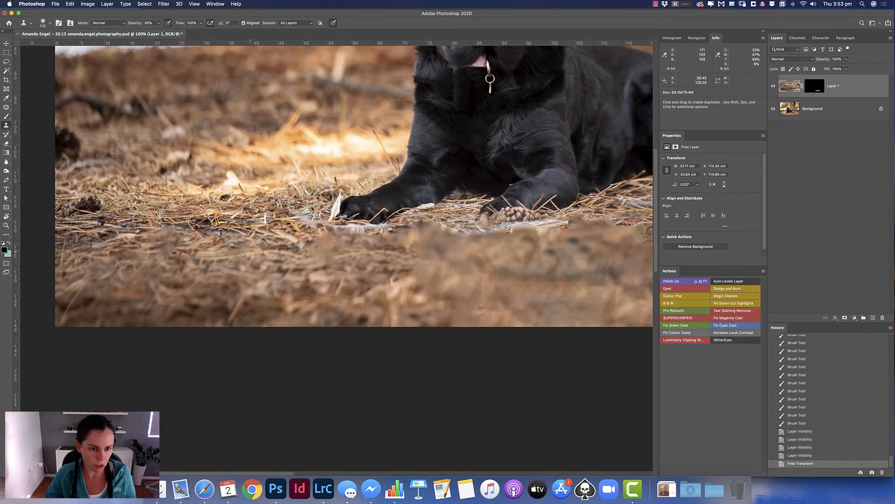
pyautogui.press(']')
pyautogui.press(']')
pyautogui.press(']')
pyautogui.press(']')
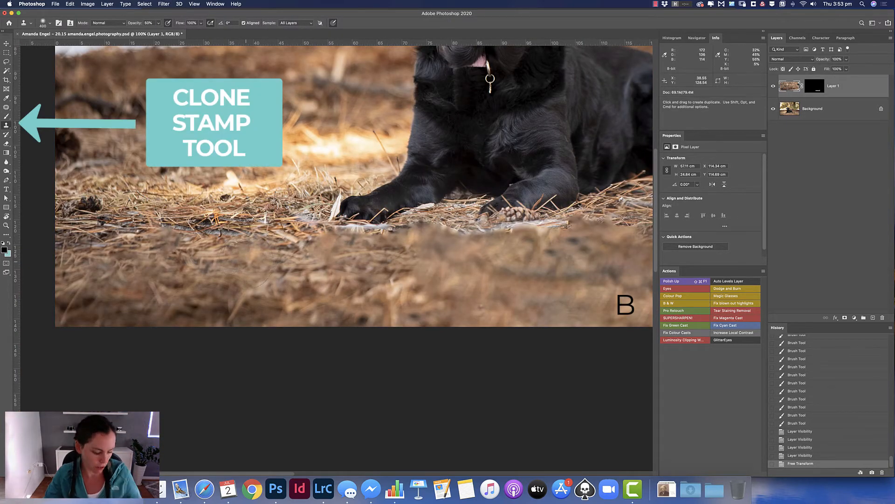
pyautogui.keyDown('alt'); pyautogui.click(232, 257); pyautogui.keyUp('alt')
pyautogui.press('[')
pyautogui.press('[')
pyautogui.press('[')
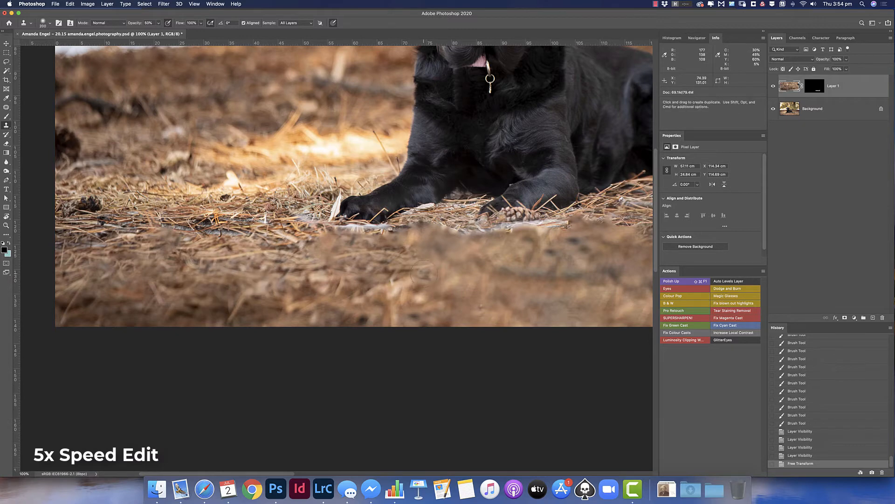
pyautogui.press(']')
pyautogui.press(']')
pyautogui.press(']')
pyautogui.moveTo(429, 275)
pyautogui.mouseDown()
pyautogui.moveTo(430, 264)
pyautogui.moveTo(456, 269)
pyautogui.moveTo(484, 258)
pyautogui.mouseUp()
# Target the Background layer and clone needle texture over the blurred ground and snow edge by the dog's outstretched paw using a smaller brush
pyautogui.scroll(1, 418, 249)
pyautogui.click(843, 111)
pyautogui.press('[')
pyautogui.press('[')
pyautogui.press('[')
pyautogui.press('[')
pyautogui.moveTo(480, 217)
pyautogui.mouseDown()
pyautogui.moveTo(391, 222)
pyautogui.moveTo(463, 256)
pyautogui.moveTo(443, 225)
pyautogui.mouseUp()
pyautogui.moveTo(430, 245)
pyautogui.mouseDown()
pyautogui.moveTo(422, 243)
pyautogui.moveTo(473, 220)
pyautogui.mouseUp()
# Reduce the clone brush to 80 and clone needles over the pale snow remnants beside the outstretched paw
pyautogui.press('[')
pyautogui.press('[')
pyautogui.press('[')
pyautogui.press('[')
pyautogui.press('[')
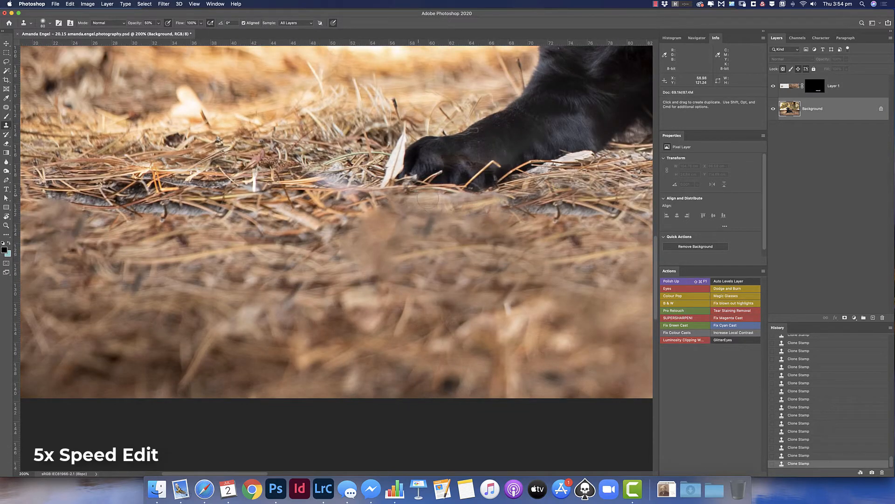
pyautogui.moveTo(327, 187); pyautogui.dragTo(368, 198)
# Outline the grey strip in the needle ground away from the paw with the Patch tool and replace it with a content-aware fill
pyautogui.moveTo(181, 224); pyautogui.dragTo(380, 226)
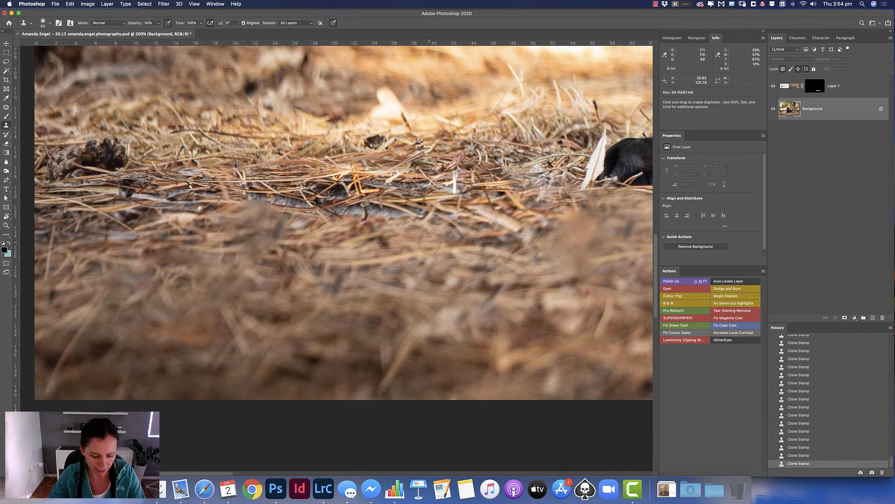
pyautogui.press('j')
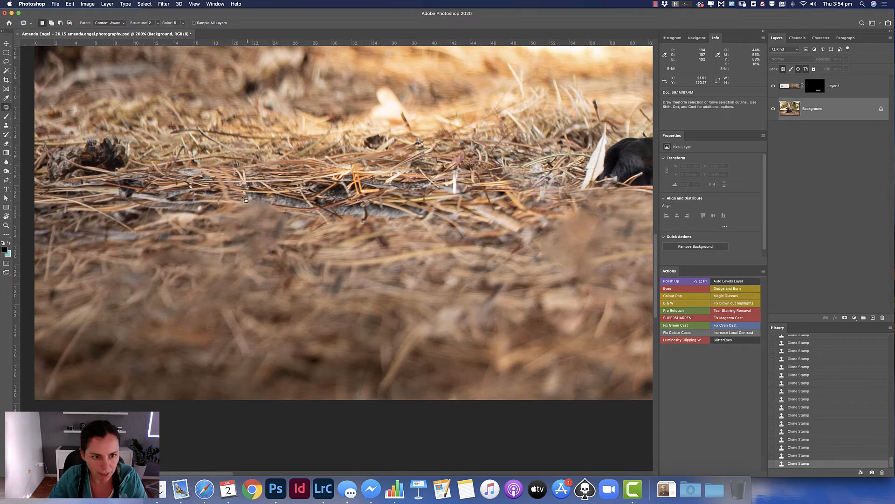
pyautogui.moveTo(301, 218)
pyautogui.mouseDown()
pyautogui.moveTo(342, 220)
pyautogui.moveTo(376, 202)
pyautogui.mouseUp()
pyautogui.hotkey('shift', 'F5')
pyautogui.press('Return')
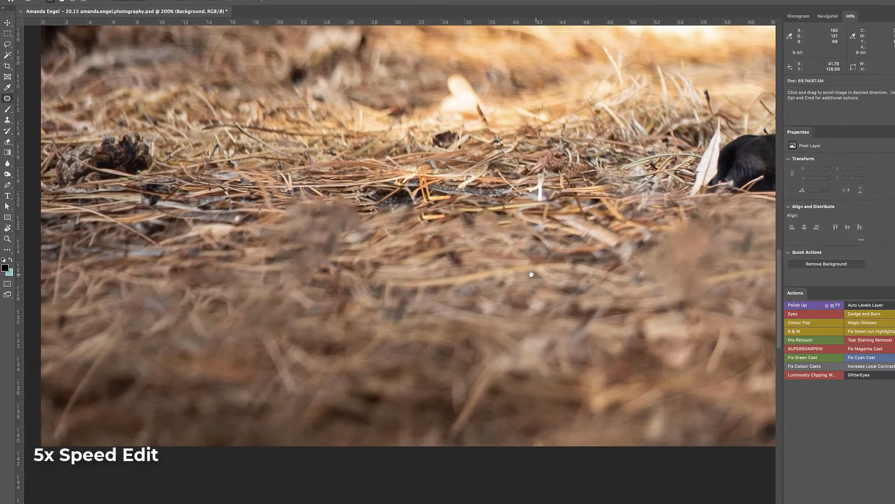
# Outline the grey snow strip just below the outstretched paw, replace it with a content-aware fill, and deselect
pyautogui.moveTo(443, 258); pyautogui.dragTo(170, 258)
pyautogui.moveTo(494, 203); pyautogui.dragTo(496, 225)
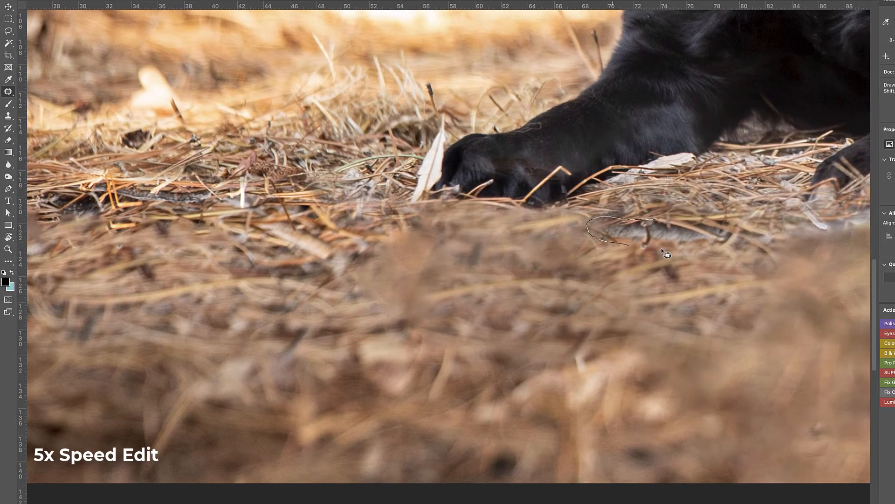
pyautogui.moveTo(662, 248); pyautogui.dragTo(662, 220)
pyautogui.hotkey('shift', 'F5')
pyautogui.press('Return')
pyautogui.press('super+d')
# Clone needle ground over the snow and blurred edge between the outstretched paw and the pine cone
pyautogui.moveTo(724, 316); pyautogui.dragTo(128, 312)
pyautogui.press('s')
pyautogui.moveTo(241, 240); pyautogui.dragTo(481, 233)
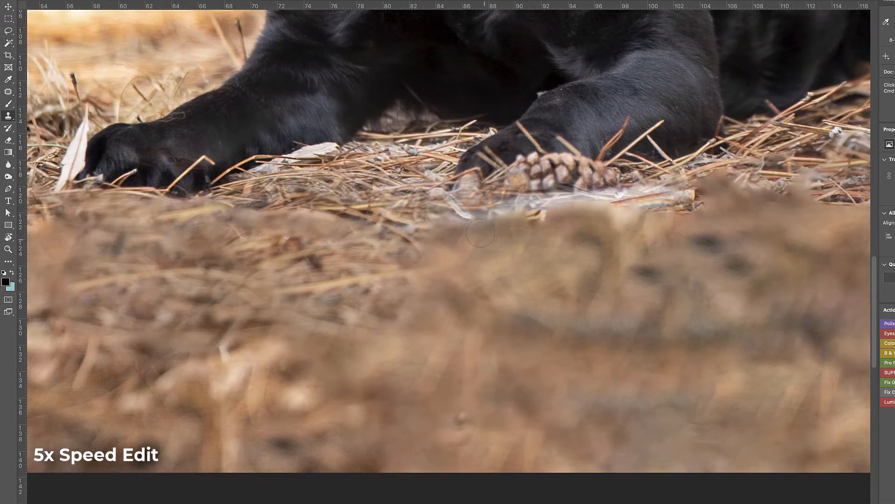
pyautogui.moveTo(665, 210); pyautogui.dragTo(713, 208)
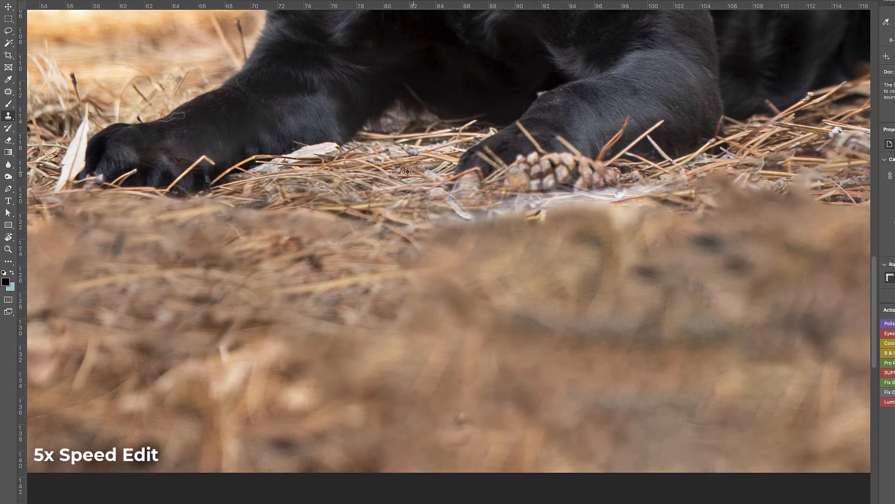
pyautogui.keyDown('alt'); pyautogui.click(280, 230); pyautogui.keyUp('alt')
pyautogui.moveTo(546, 216); pyautogui.dragTo(223, 207)
pyautogui.moveTo(431, 186)
pyautogui.mouseDown()
pyautogui.moveTo(393, 204)
pyautogui.moveTo(321, 194)
pyautogui.moveTo(346, 195)
pyautogui.moveTo(308, 204)
pyautogui.mouseUp()
# Clone sharp needles over the blurred edge between the pine cone and the pasted ground
pyautogui.keyDown('alt'); pyautogui.click(812, 187); pyautogui.keyUp('alt')
pyautogui.moveTo(569, 176); pyautogui.dragTo(566, 151)
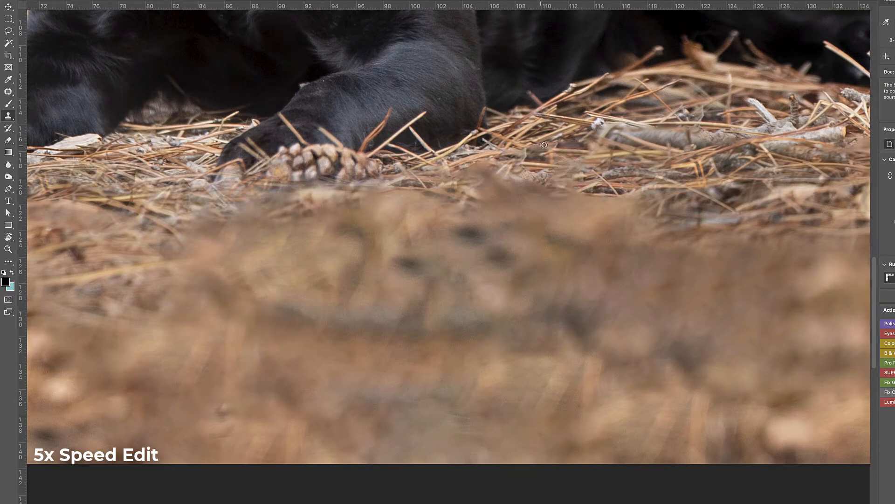
pyautogui.moveTo(498, 169); pyautogui.dragTo(464, 178)
pyautogui.moveTo(597, 191); pyautogui.dragTo(619, 201)
pyautogui.moveTo(547, 184); pyautogui.dragTo(532, 184)
# Patch out the bright leaf lying on the sunlit ground away from the outstretched paw and deselect
pyautogui.moveTo(196, 234); pyautogui.dragTo(429, 244)
pyautogui.moveTo(231, 246); pyautogui.dragTo(402, 253)
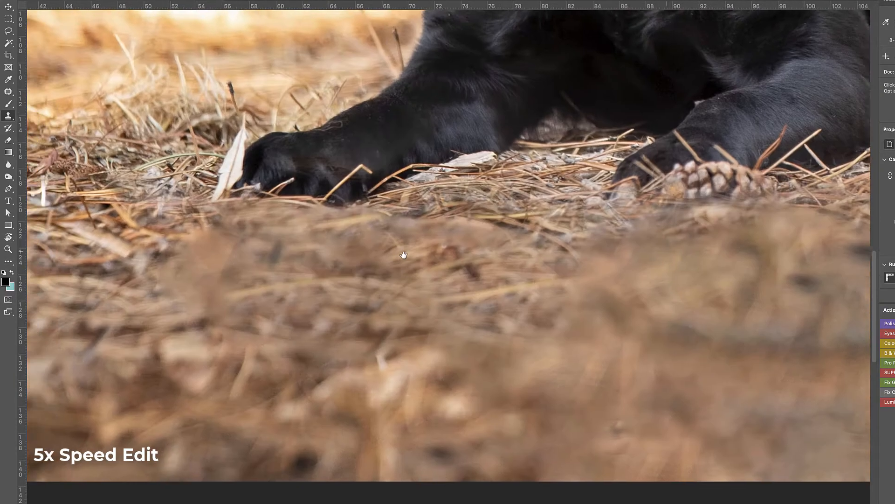
pyautogui.moveTo(177, 205); pyautogui.dragTo(531, 217)
pyautogui.moveTo(310, 222); pyautogui.dragTo(382, 213)
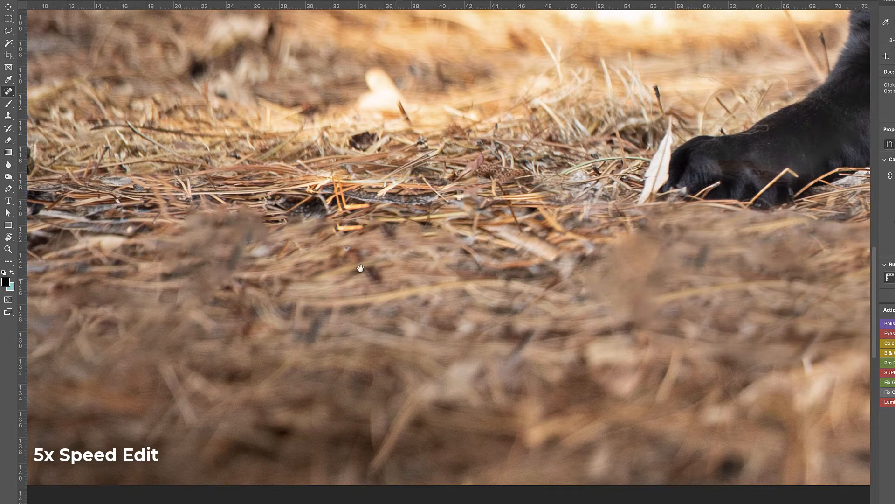
pyautogui.moveTo(360, 269); pyautogui.dragTo(410, 383)
pyautogui.moveTo(420, 178); pyautogui.dragTo(481, 177)
pyautogui.press('super+d')
# Patch the overexposed sunlit ground and the thin twigs beside the dog's front leg with darker background texture
pyautogui.moveTo(632, 83); pyautogui.dragTo(455, 195)
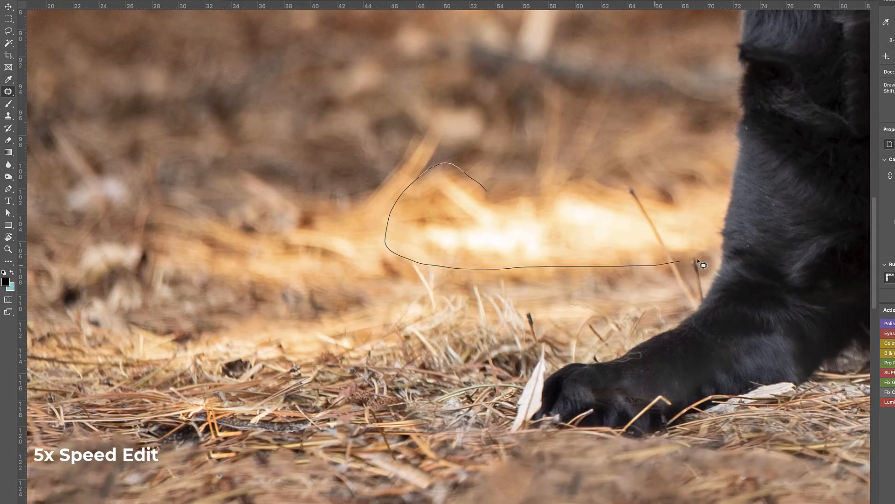
pyautogui.moveTo(643, 233); pyautogui.dragTo(658, 163)
pyautogui.press('super+d')
pyautogui.moveTo(690, 240); pyautogui.dragTo(683, 243)
pyautogui.moveTo(687, 261); pyautogui.dragTo(637, 239)
pyautogui.press('super+d')
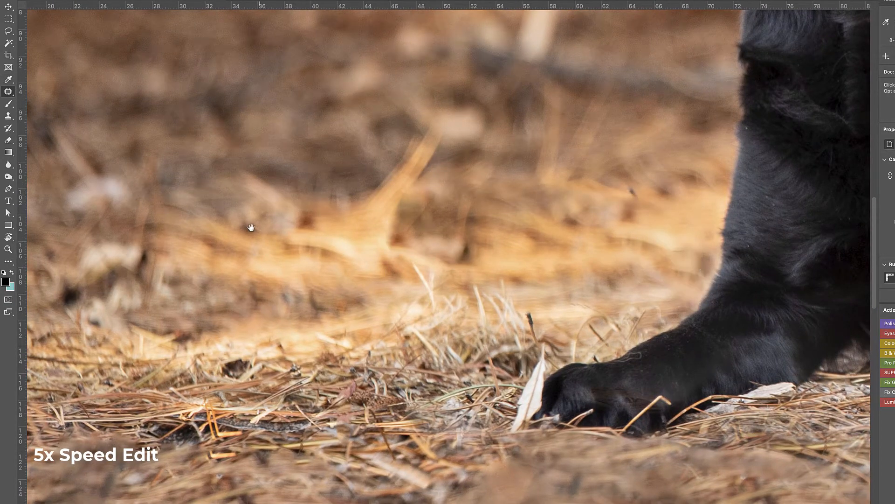
# Outline a pale patch in the blurred ground behind the sunlit area, replace it with a content-aware fill, and deselect
pyautogui.moveTo(248, 225); pyautogui.dragTo(555, 213)
pyautogui.moveTo(411, 161); pyautogui.dragTo(412, 162)
pyautogui.hotkey('shift', 'F5')
pyautogui.press('Return')
pyautogui.press('super+d')
# Patch out the white feather-shaped leaf beside the outstretched paw along with the remaining distractions around it
pyautogui.keyDown('alt'); pyautogui.click(489, 219); pyautogui.keyUp('alt')
pyautogui.keyDown('alt'); pyautogui.click(489, 218); pyautogui.keyUp('alt')
pyautogui.keyDown('alt'); pyautogui.click(489, 218); pyautogui.keyUp('alt')
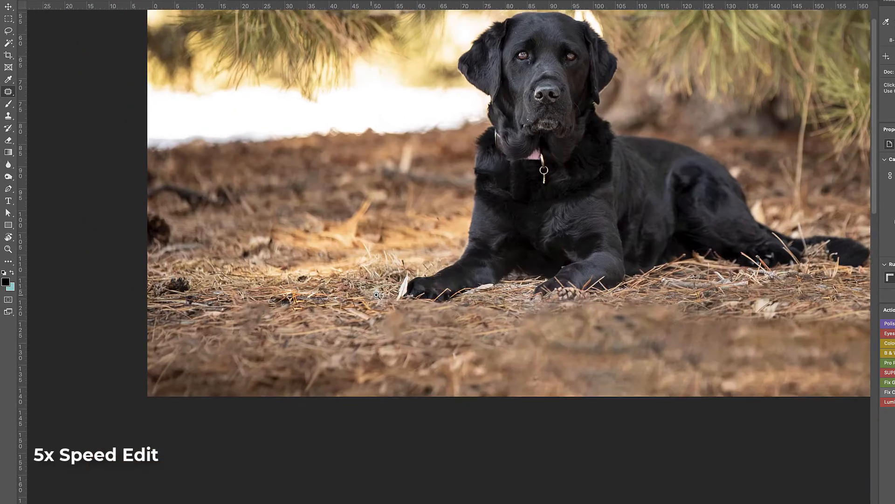
pyautogui.keyDown('super'); pyautogui.click(392, 294); pyautogui.keyUp('super')
pyautogui.keyDown('super'); pyautogui.click(392, 295); pyautogui.keyUp('super')
pyautogui.keyDown('super'); pyautogui.click(392, 295); pyautogui.keyUp('super')
pyautogui.keyDown('super'); pyautogui.click(392, 295); pyautogui.keyUp('super')
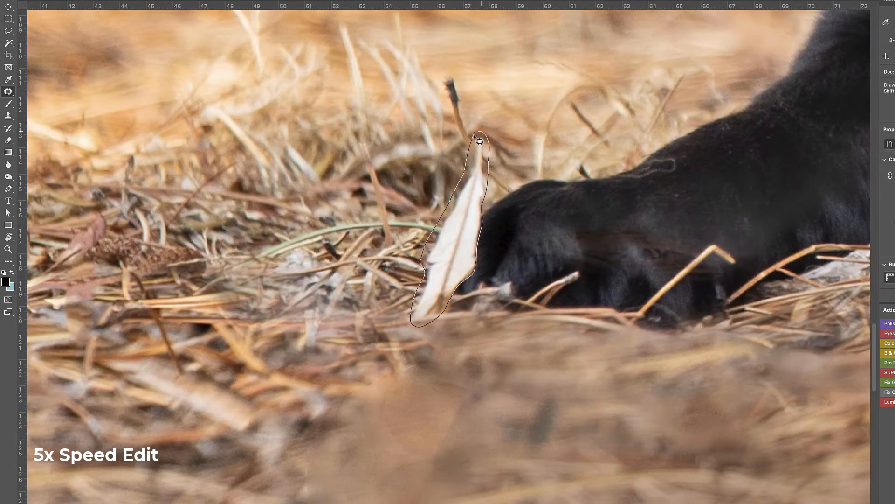
pyautogui.moveTo(479, 140); pyautogui.dragTo(468, 334)
pyautogui.press('super+d')
pyautogui.moveTo(450, 285); pyautogui.dragTo(453, 288)
pyautogui.moveTo(475, 252)
pyautogui.mouseDown()
pyautogui.moveTo(602, 262)
pyautogui.moveTo(544, 261)
pyautogui.mouseUp()
pyautogui.press('super+d')
# Clone clean needle texture over the patched area beside the outstretched paw and check the whole image
pyautogui.keyDown('alt'); pyautogui.click(345, 259); pyautogui.keyUp('alt')
pyautogui.moveTo(429, 246); pyautogui.dragTo(440, 273)
pyautogui.keyDown('alt'); pyautogui.click(472, 321); pyautogui.keyUp('alt')
pyautogui.keyDown('alt'); pyautogui.click(472, 321); pyautogui.keyUp('alt')
pyautogui.keyDown('alt'); pyautogui.click(473, 321); pyautogui.keyUp('alt')
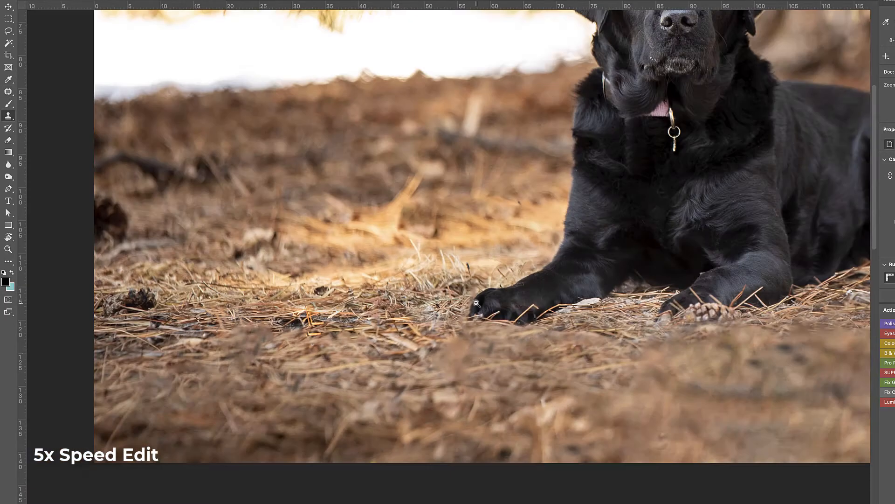
pyautogui.keyDown('alt'); pyautogui.click(472, 321); pyautogui.keyUp('alt')
pyautogui.keyDown('alt'); pyautogui.click(473, 321); pyautogui.keyUp('alt')
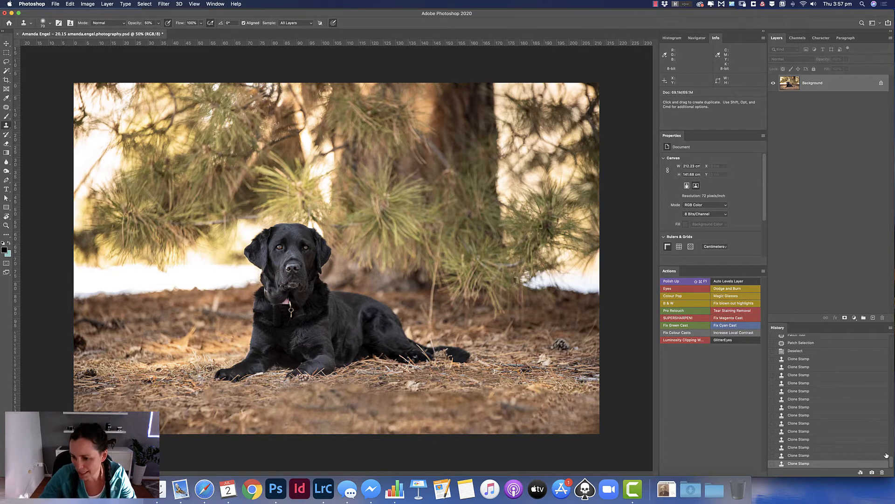
# Compare the original snowy image with the retouched version and inspect the new pine-needle ground from the tail to the front paws
pyautogui.moveTo(891, 463); pyautogui.dragTo(893, 319)
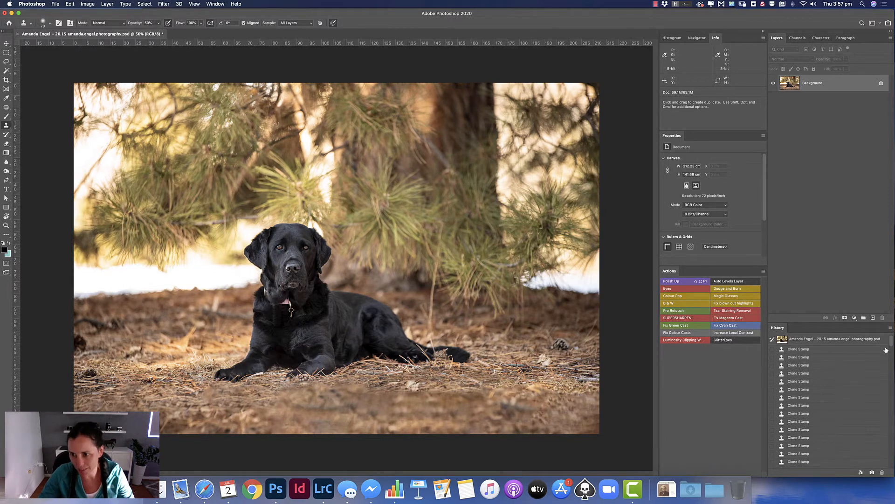
pyautogui.click(868, 339)
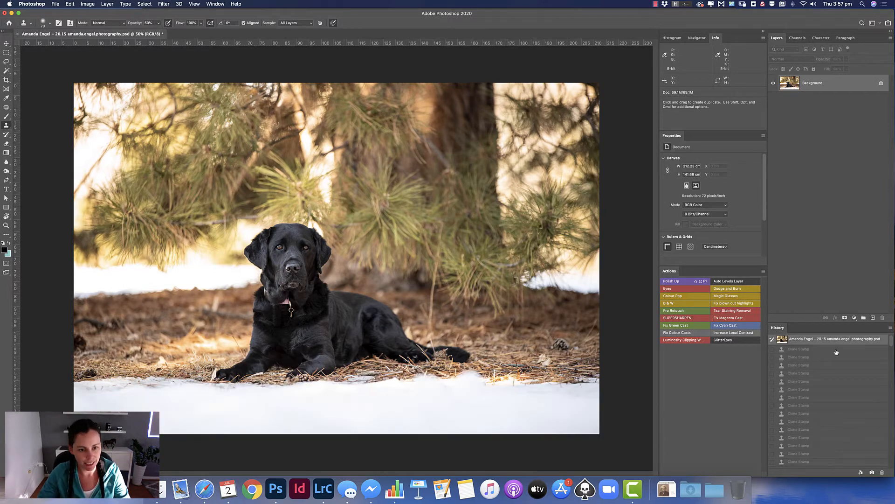
pyautogui.moveTo(892, 343); pyautogui.dragTo(883, 473)
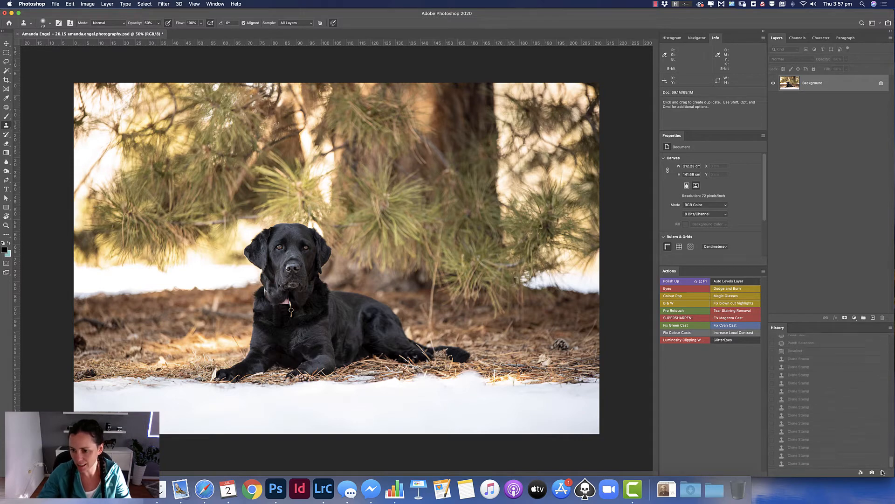
pyautogui.click(810, 463)
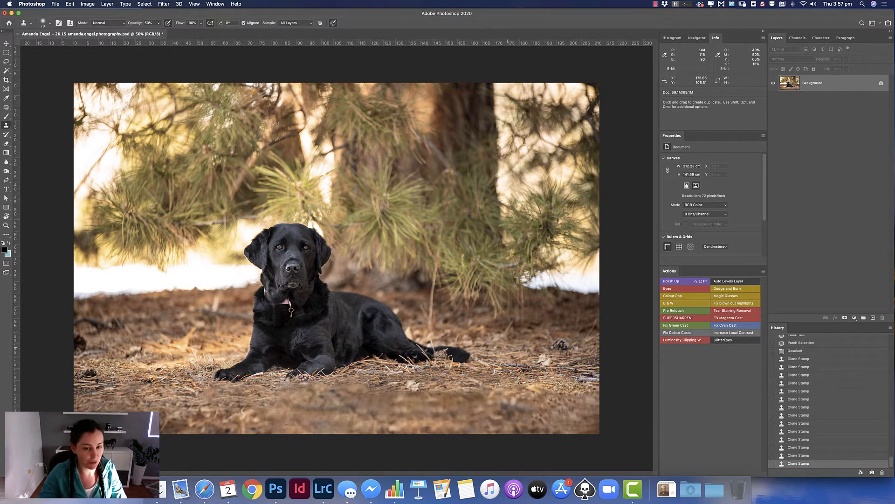
pyautogui.keyDown('super'); pyautogui.click(491, 362); pyautogui.keyUp('super')
pyautogui.keyDown('super'); pyautogui.click(491, 362); pyautogui.keyUp('super')
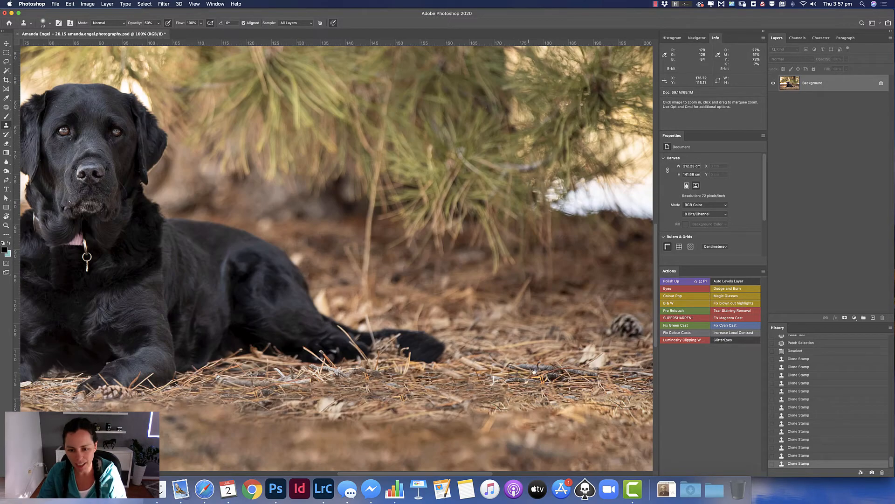
pyautogui.moveTo(539, 372); pyautogui.dragTo(479, 283)
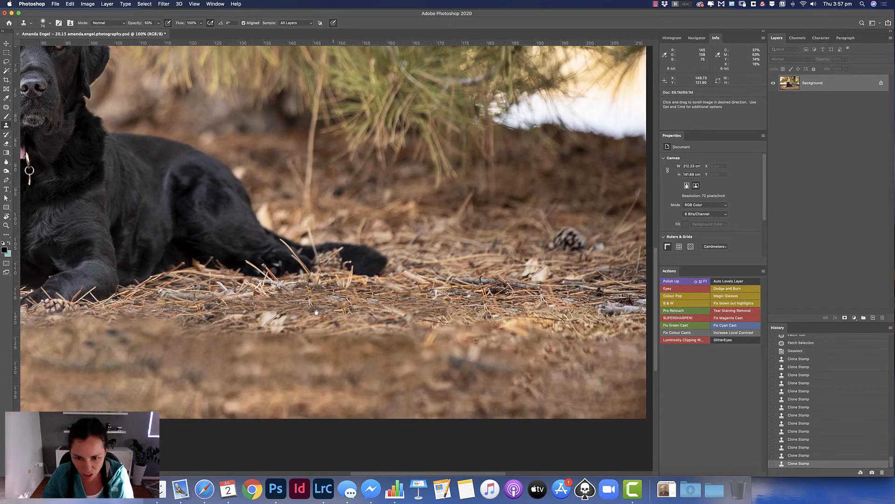
pyautogui.moveTo(316, 311); pyautogui.dragTo(467, 285)
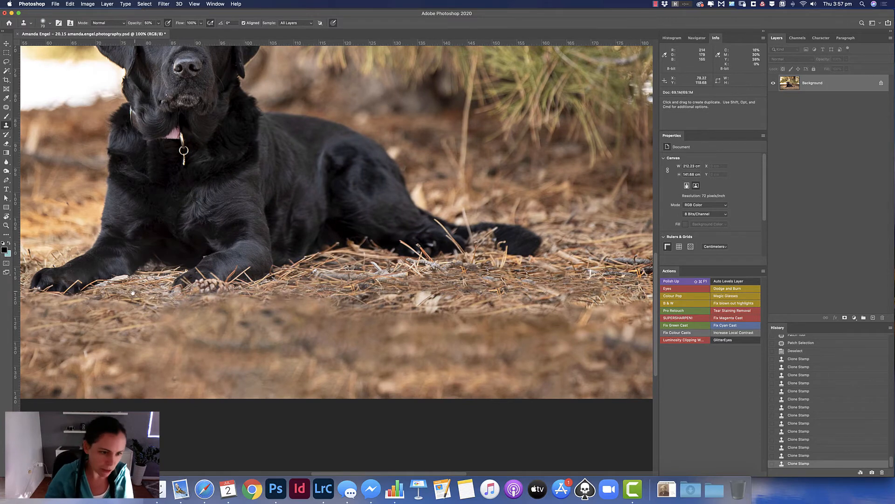
pyautogui.moveTo(133, 293); pyautogui.dragTo(504, 278)
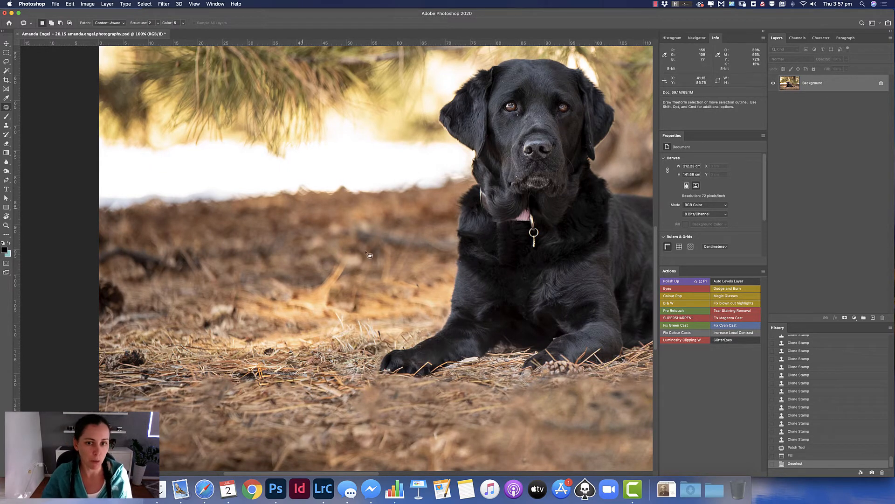
pyautogui.keyDown('alt'); pyautogui.keyDown('super'); pyautogui.click(395, 200); pyautogui.keyUp('super'); pyautogui.keyUp('alt')
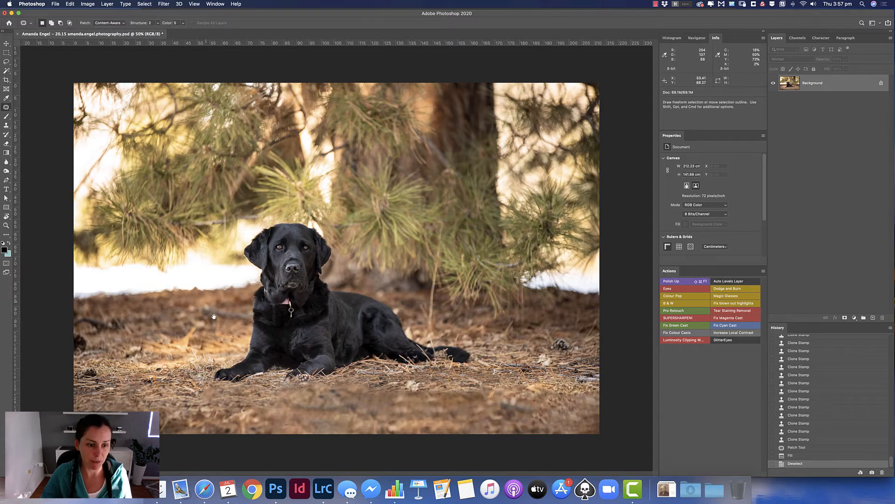
# Duplicate the Background layer and set the copy's opacity to 50%
pyautogui.keyDown('super'); pyautogui.click(226, 271); pyautogui.keyUp('super')
pyautogui.keyDown('super'); pyautogui.click(226, 271); pyautogui.keyUp('super')
pyautogui.moveTo(229, 272); pyautogui.dragTo(426, 214)
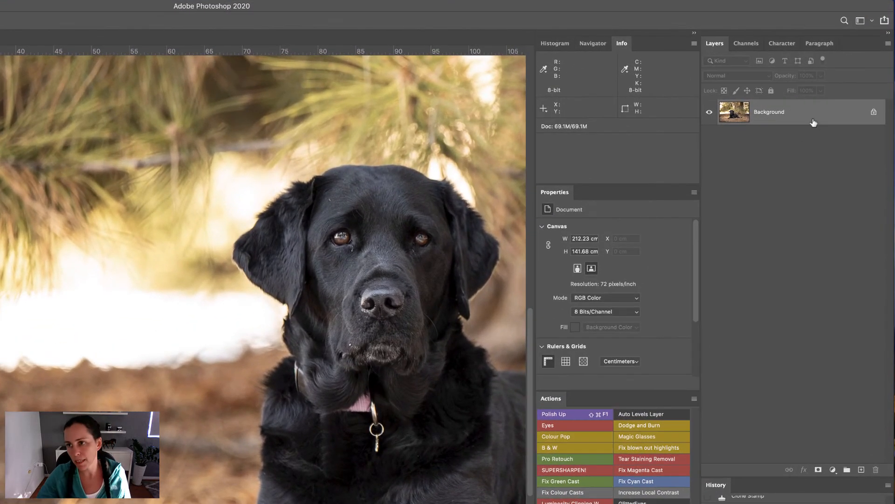
pyautogui.moveTo(846, 87); pyautogui.dragTo(875, 314)
pyautogui.moveTo(863, 463); pyautogui.dragTo(862, 470)
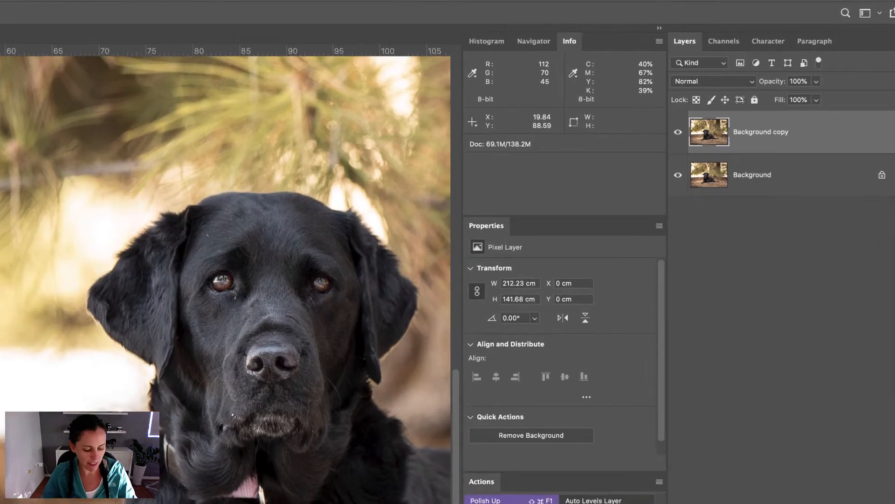
pyautogui.press('5')
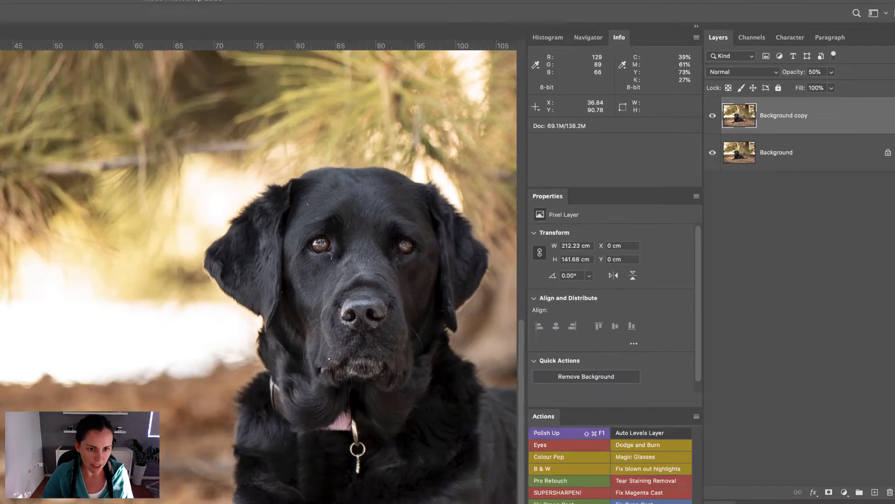
# Shift the semi-transparent copy straight up to Y -10.44 cm so its brown ground overlaps the white band behind the dog
pyautogui.moveTo(301, 282); pyautogui.dragTo(302, 221)
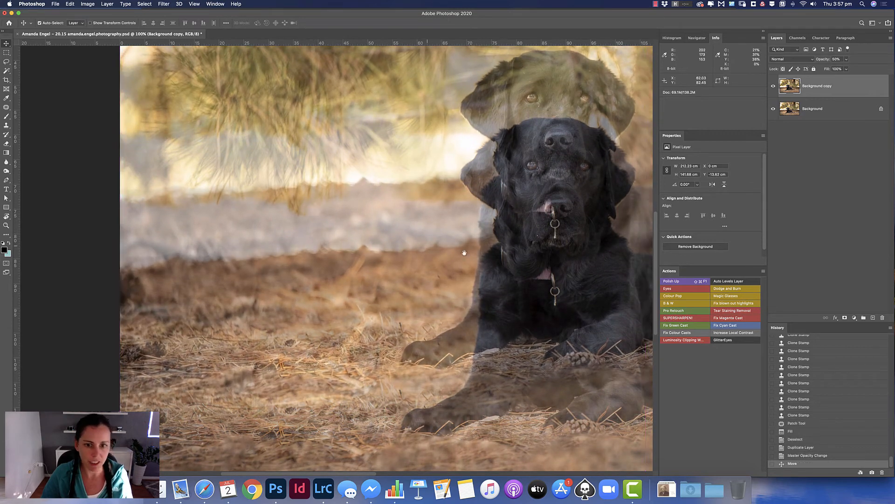
pyautogui.moveTo(535, 277); pyautogui.dragTo(144, 307)
pyautogui.moveTo(463, 271); pyautogui.dragTo(168, 264)
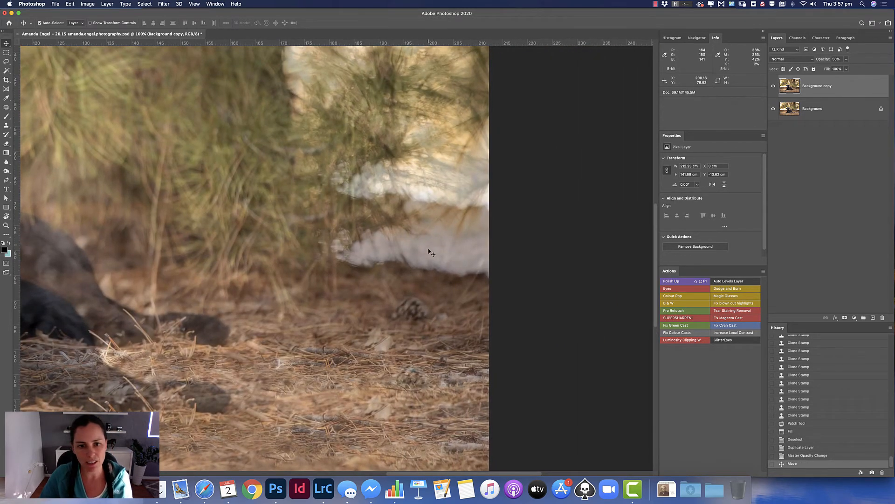
pyautogui.moveTo(436, 288); pyautogui.dragTo(427, 258)
pyautogui.moveTo(188, 247); pyautogui.dragTo(611, 242)
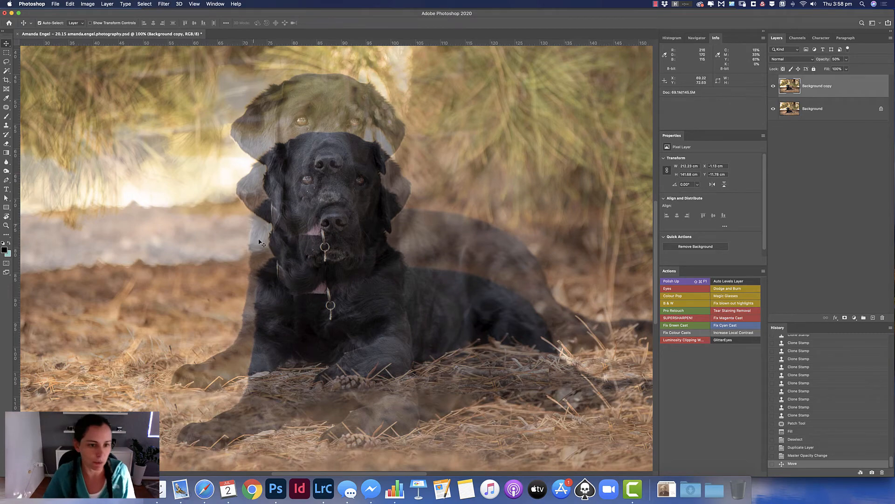
pyautogui.moveTo(259, 242); pyautogui.dragTo(413, 232)
pyautogui.moveTo(324, 288); pyautogui.dragTo(330, 237)
pyautogui.moveTo(417, 288); pyautogui.dragTo(187, 272)
pyautogui.moveTo(517, 269)
pyautogui.mouseDown()
pyautogui.moveTo(305, 265)
pyautogui.moveTo(525, 266)
pyautogui.mouseUp()
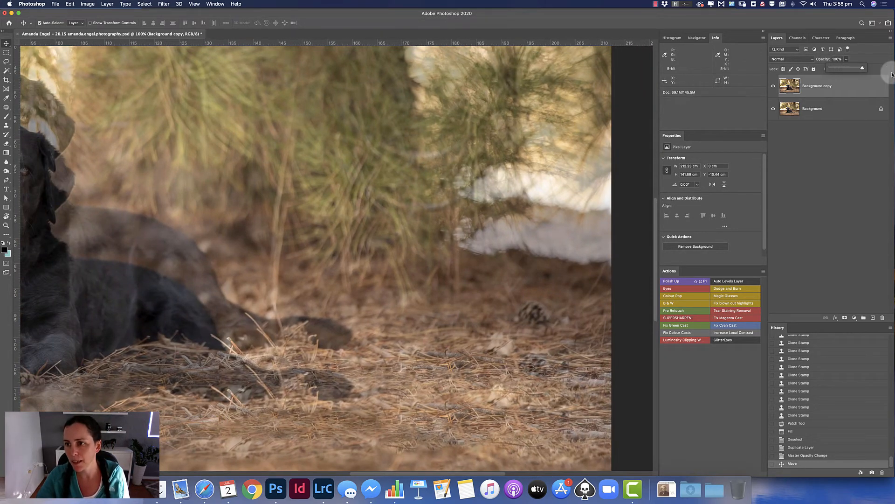
# Restore the copied layer's opacity to 100% and hide it with a black layer mask
pyautogui.moveTo(892, 74); pyautogui.dragTo(888, 75)
pyautogui.click(794, 181)
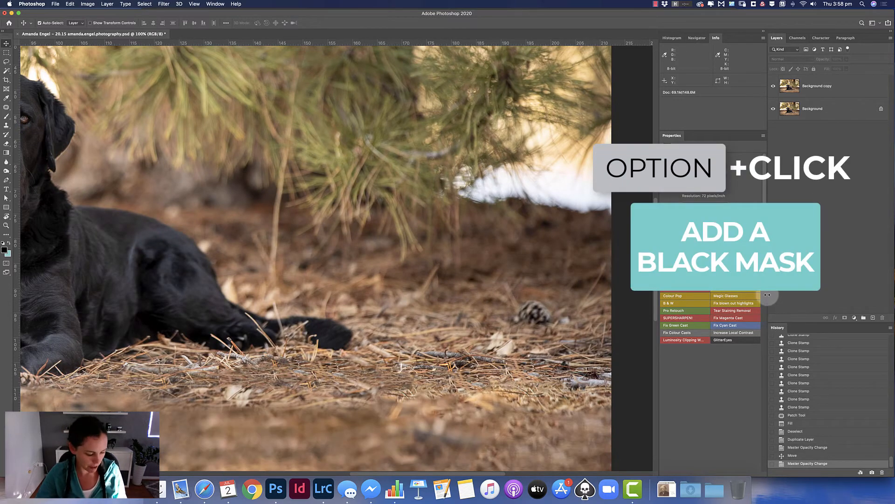
pyautogui.click(852, 84)
pyautogui.keyDown('alt'); pyautogui.click(846, 318); pyautogui.keyUp('alt')
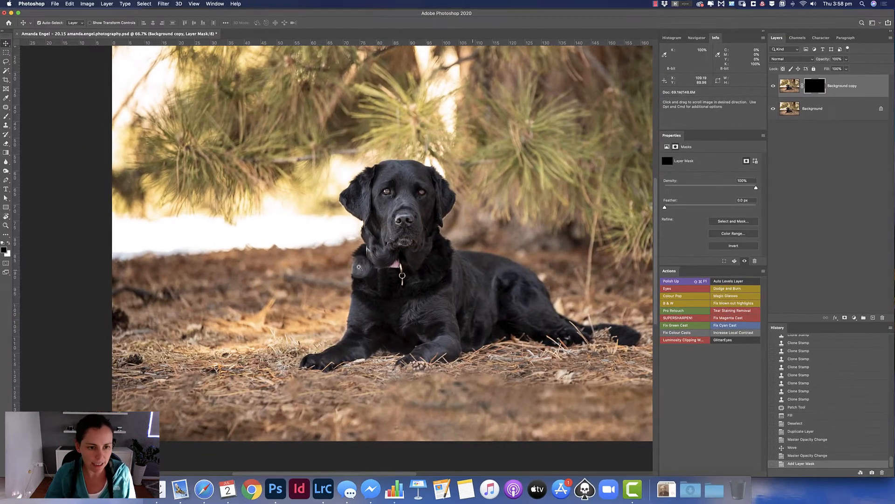
# Paint white on the mask to reveal the copied ground over the white band on the image's left side
pyautogui.press('super+1')
pyautogui.press('b')
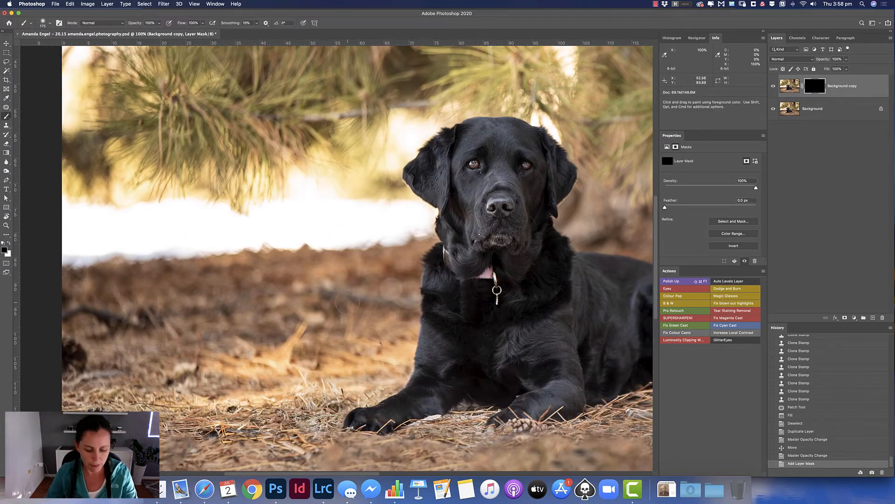
pyautogui.press('x')
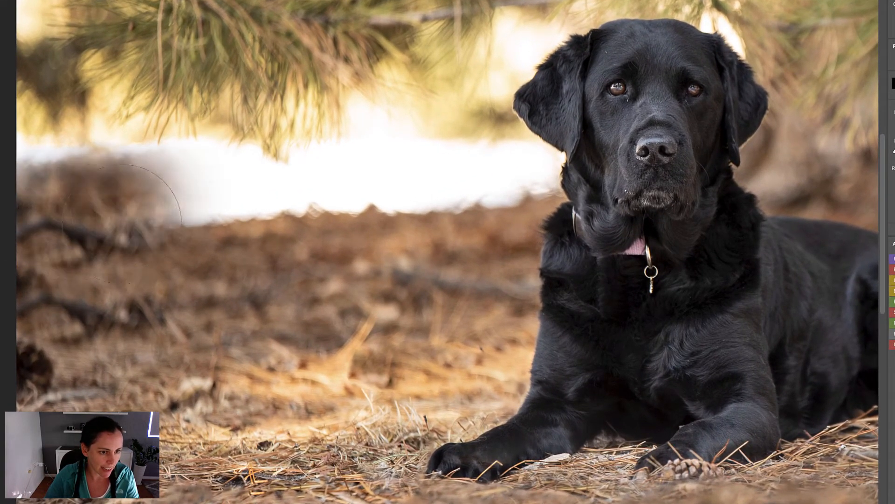
pyautogui.moveTo(121, 224)
pyautogui.mouseDown()
pyautogui.moveTo(52, 206)
pyautogui.moveTo(150, 182)
pyautogui.moveTo(257, 194)
pyautogui.moveTo(290, 181)
pyautogui.moveTo(250, 173)
pyautogui.moveTo(354, 163)
pyautogui.moveTo(374, 210)
pyautogui.moveTo(443, 186)
pyautogui.moveTo(406, 171)
pyautogui.moveTo(464, 163)
pyautogui.moveTo(497, 185)
pyautogui.moveTo(494, 199)
pyautogui.moveTo(446, 208)
pyautogui.moveTo(446, 174)
pyautogui.moveTo(555, 244)
pyautogui.moveTo(326, 234)
pyautogui.mouseUp()
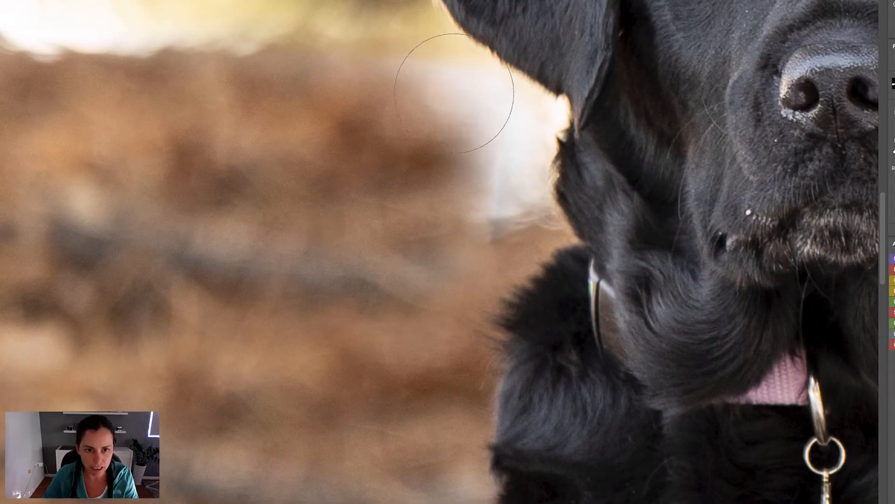
# Refine the mask beside the dog's ear and neck with a smaller brush, keeping the copied fur hidden
pyautogui.press('[')
pyautogui.press('[')
pyautogui.press('[')
pyautogui.press('[')
pyautogui.moveTo(434, 91)
pyautogui.mouseDown()
pyautogui.moveTo(480, 91)
pyautogui.moveTo(488, 129)
pyautogui.moveTo(439, 138)
pyautogui.moveTo(400, 105)
pyautogui.moveTo(451, 85)
pyautogui.mouseUp()
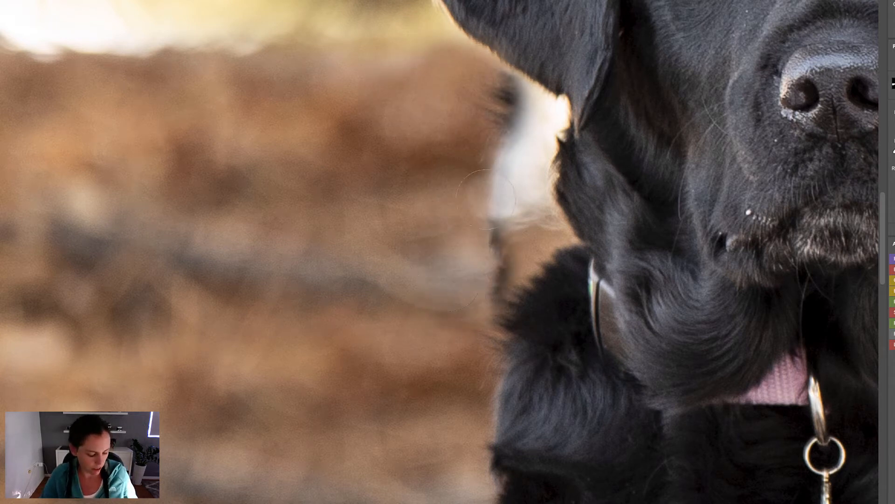
pyautogui.moveTo(557, 140)
pyautogui.mouseDown()
pyautogui.moveTo(531, 100)
pyautogui.moveTo(512, 156)
pyautogui.moveTo(513, 305)
pyautogui.moveTo(515, 197)
pyautogui.mouseUp()
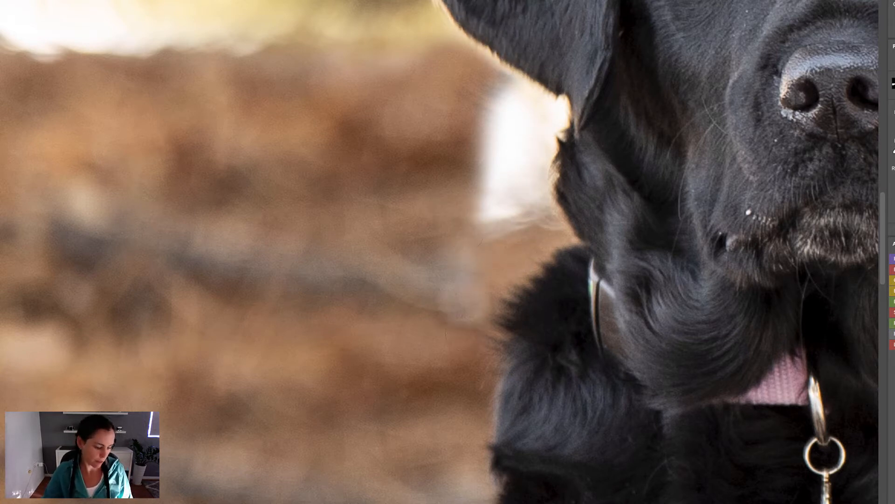
pyautogui.keyDown('alt'); pyautogui.click(518, 254); pyautogui.keyUp('alt')
pyautogui.keyDown('alt'); pyautogui.click(502, 291); pyautogui.keyUp('alt')
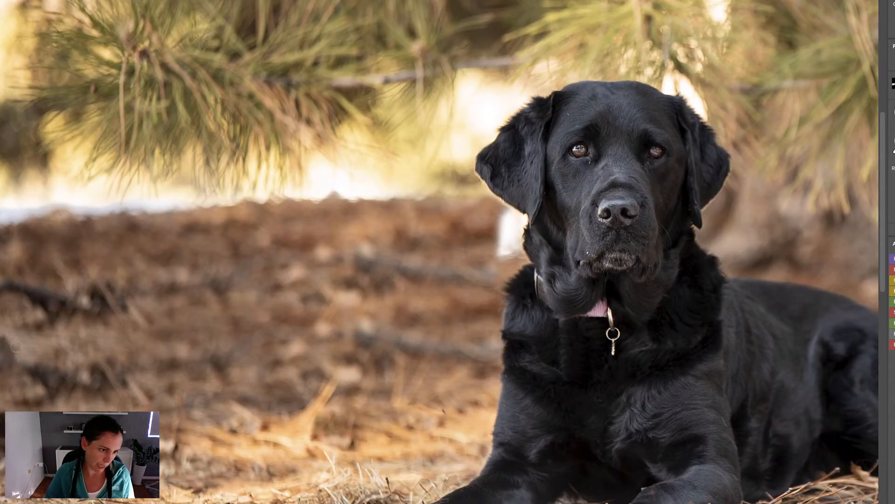
# Paint the copied ground over the white patch beneath the branches on the image's right side, varying the brush size
pyautogui.moveTo(706, 289); pyautogui.dragTo(418, 276)
pyautogui.moveTo(720, 312); pyautogui.dragTo(278, 311)
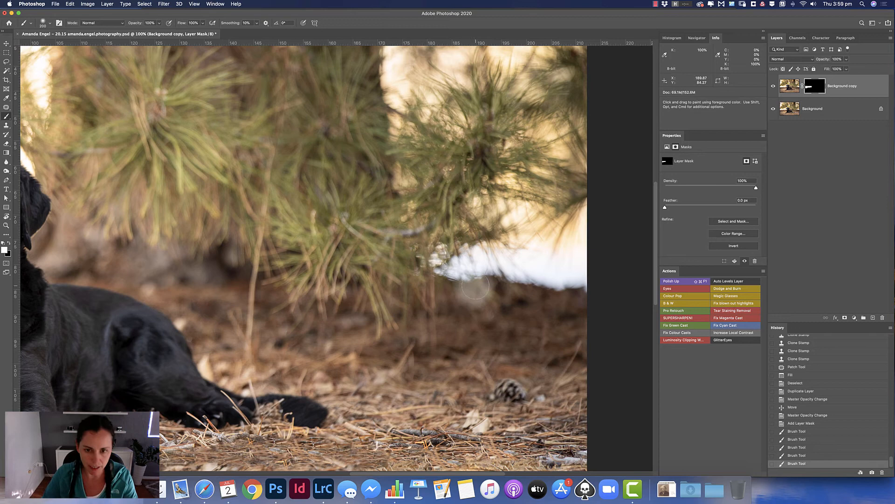
pyautogui.press(']')
pyautogui.press(']')
pyautogui.press(']')
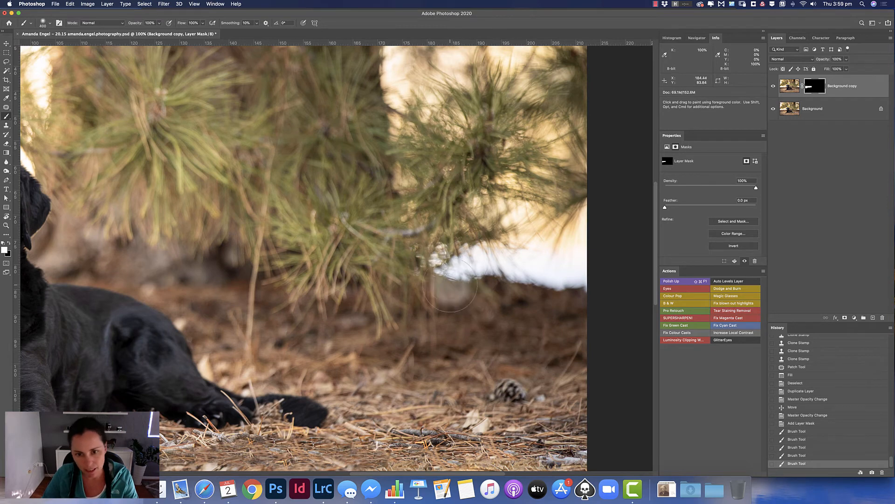
pyautogui.moveTo(451, 290)
pyautogui.mouseDown()
pyautogui.moveTo(583, 288)
pyautogui.moveTo(570, 282)
pyautogui.moveTo(586, 276)
pyautogui.moveTo(529, 264)
pyautogui.moveTo(597, 259)
pyautogui.moveTo(571, 266)
pyautogui.moveTo(529, 250)
pyautogui.moveTo(440, 275)
pyautogui.moveTo(473, 258)
pyautogui.moveTo(439, 264)
pyautogui.mouseUp()
pyautogui.press('[')
pyautogui.press('[')
pyautogui.press('[')
pyautogui.moveTo(439, 264); pyautogui.dragTo(446, 251)
pyautogui.moveTo(446, 251); pyautogui.dragTo(420, 265)
pyautogui.moveTo(420, 264)
pyautogui.mouseDown()
pyautogui.moveTo(488, 252)
pyautogui.moveTo(576, 254)
pyautogui.mouseUp()
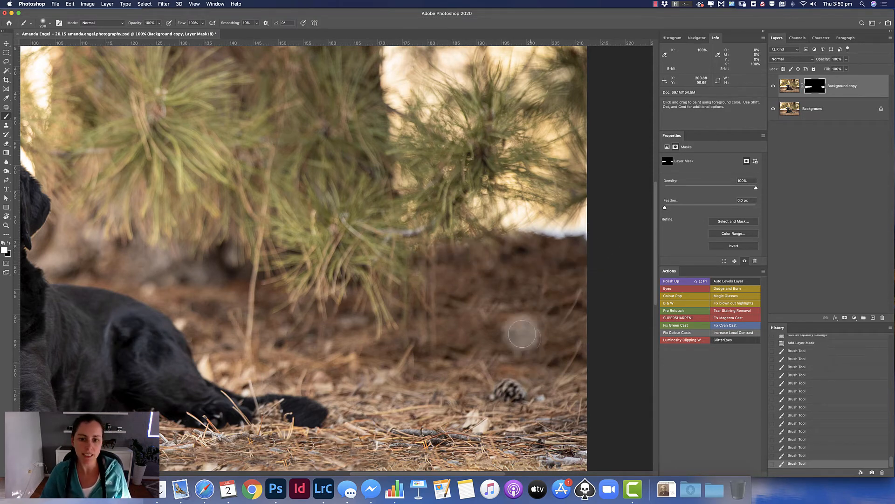
# Touch up the mask along the ground's far edge left of the dog and compare the image with and without the copied layer
pyautogui.moveTo(240, 238); pyautogui.dragTo(663, 232)
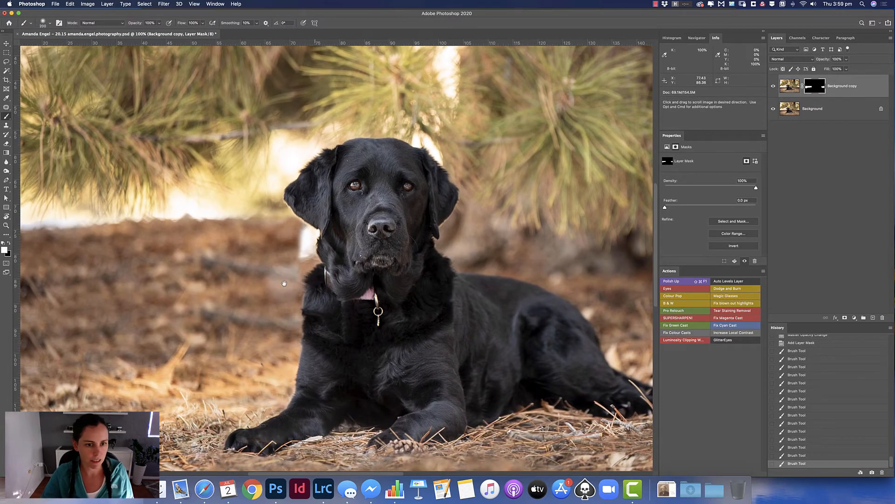
pyautogui.moveTo(283, 281); pyautogui.dragTo(472, 259)
pyautogui.click(458, 205)
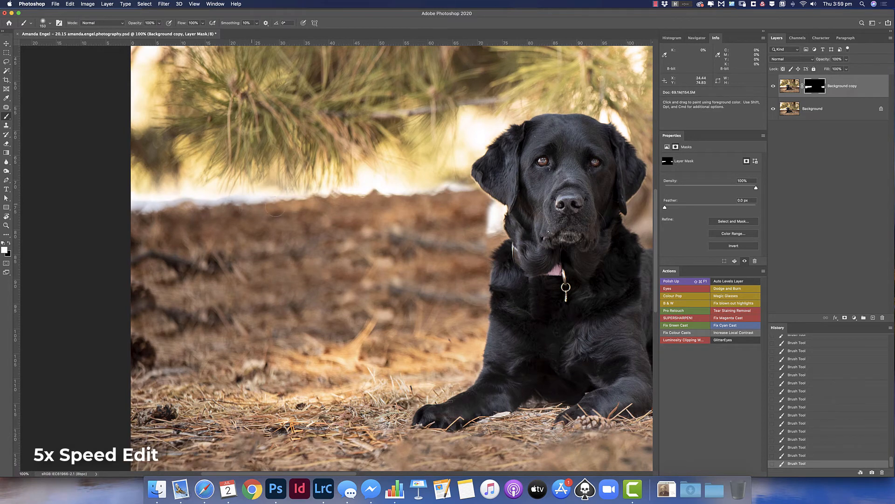
pyautogui.click(774, 86)
pyautogui.click(774, 86)
pyautogui.click(774, 86)
pyautogui.click(773, 87)
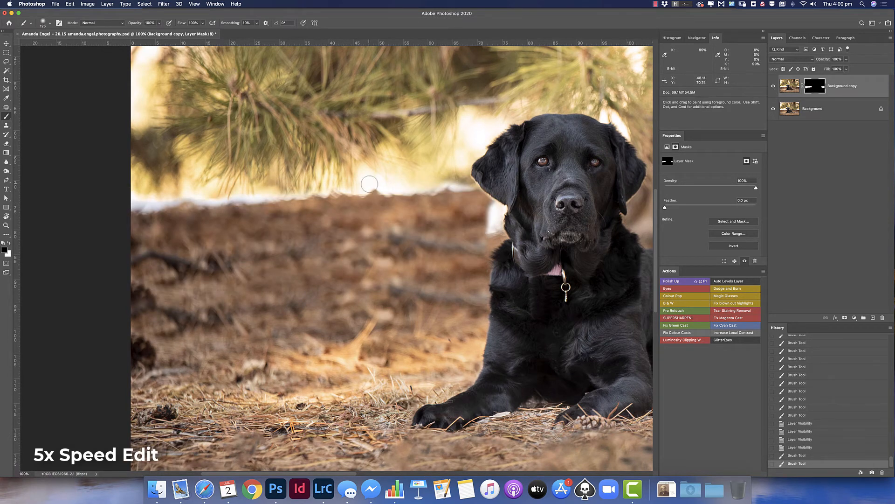
# Touch up the mask where the ground meets the branches on the image's right side, and flatten the image
pyautogui.hscroll(15, 451, 214)
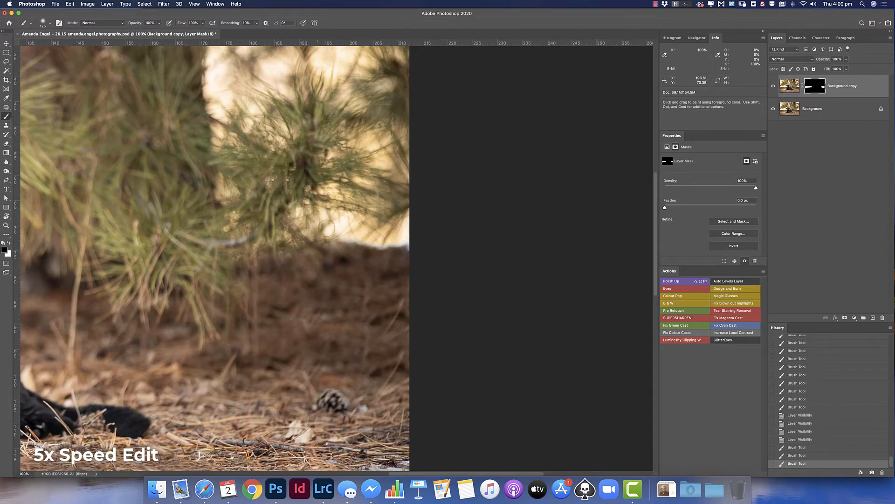
pyautogui.click(328, 228)
pyautogui.press('super+minus')
pyautogui.press('super+minus')
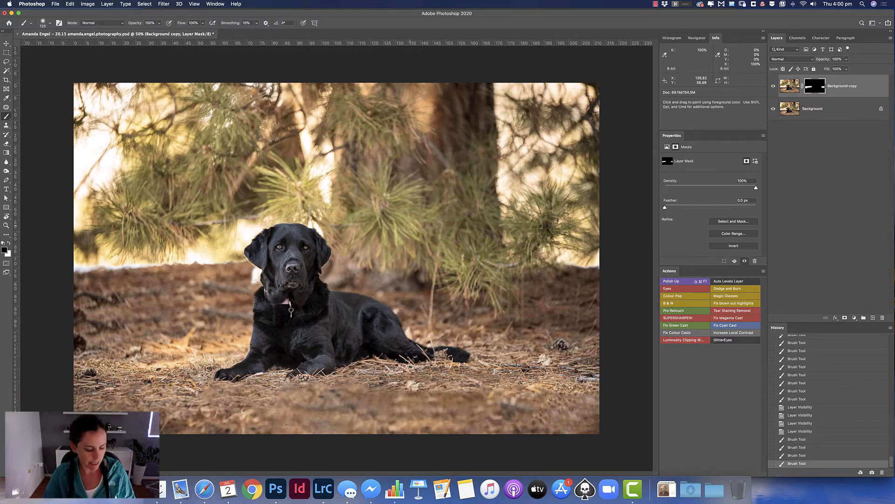
pyautogui.press('super+shift+e')
# Remove the upper of the two pine cones at the photo's left edge with a content-aware fill
pyautogui.keyDown('super'); pyautogui.click(116, 303); pyautogui.keyUp('super')
pyautogui.keyDown('super'); pyautogui.click(115, 302); pyautogui.keyUp('super')
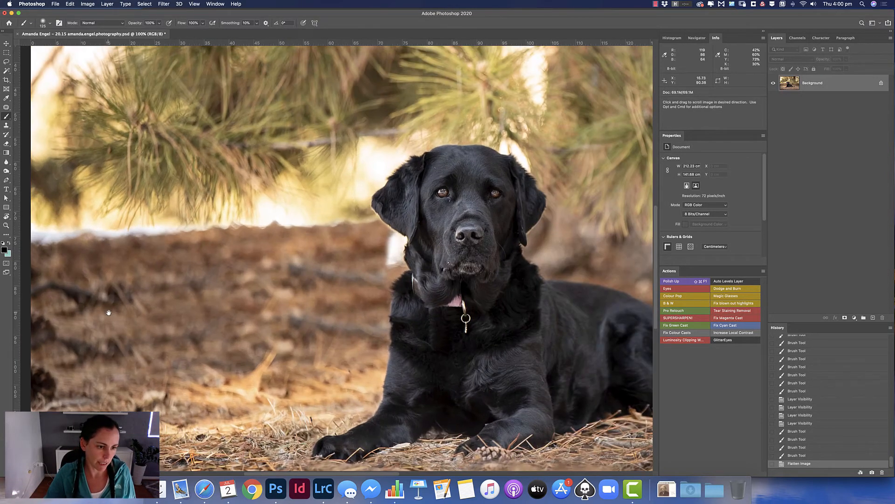
pyautogui.keyDown('super'); pyautogui.click(109, 312); pyautogui.keyUp('super')
pyautogui.moveTo(131, 314); pyautogui.dragTo(414, 239)
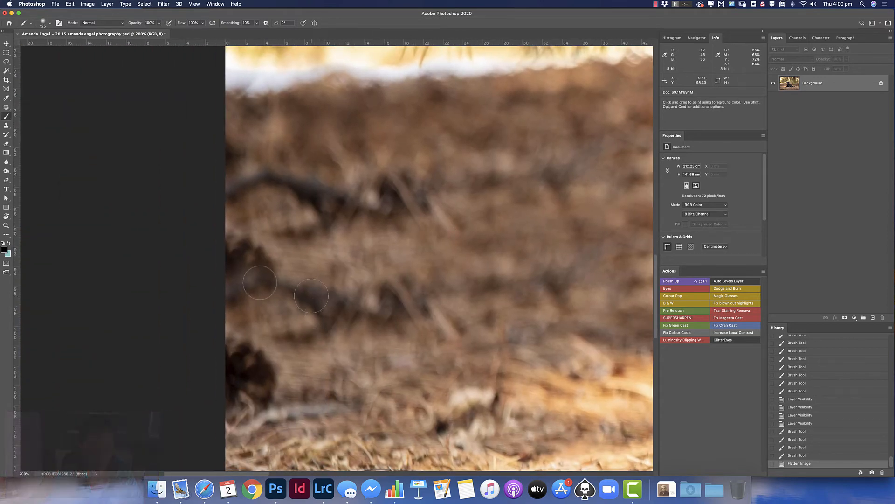
pyautogui.press('j')
pyautogui.moveTo(276, 238)
pyautogui.mouseDown()
pyautogui.moveTo(385, 351)
pyautogui.moveTo(282, 245)
pyautogui.mouseUp()
pyautogui.hotkey('shift', 'F5')
pyautogui.press('Return')
pyautogui.press('super+d')
# Patch away the duplicated dark branch in the ground near the photo's left edge
pyautogui.moveTo(366, 294)
pyautogui.mouseDown()
pyautogui.moveTo(399, 274)
pyautogui.moveTo(368, 301)
pyautogui.mouseUp()
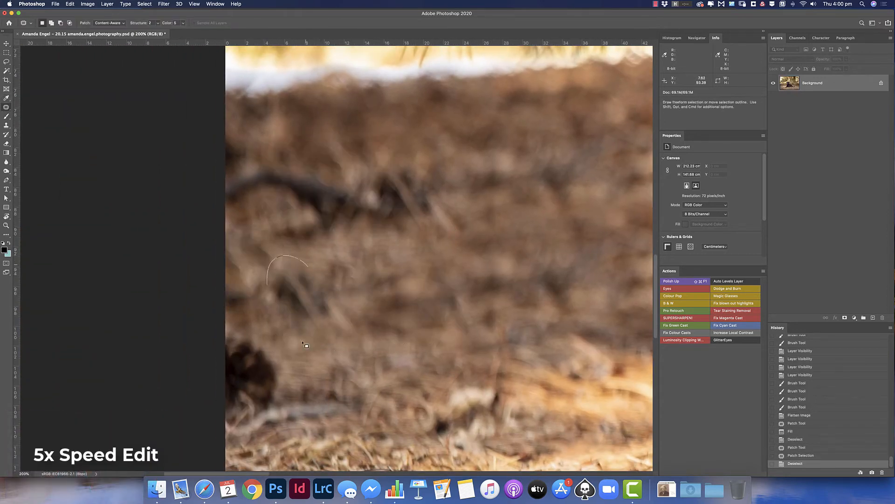
pyautogui.moveTo(302, 342); pyautogui.dragTo(308, 266)
pyautogui.moveTo(306, 301); pyautogui.dragTo(373, 293)
pyautogui.press('super+d')
pyautogui.moveTo(219, 139); pyautogui.dragTo(222, 140)
pyautogui.moveTo(240, 154); pyautogui.dragTo(280, 149)
pyautogui.press('super+d')
# Patch the duplicated grey stick and leftover dark marks in the blurred ground left of the dog
pyautogui.moveTo(502, 274); pyautogui.dragTo(182, 283)
pyautogui.moveTo(466, 226); pyautogui.dragTo(574, 270)
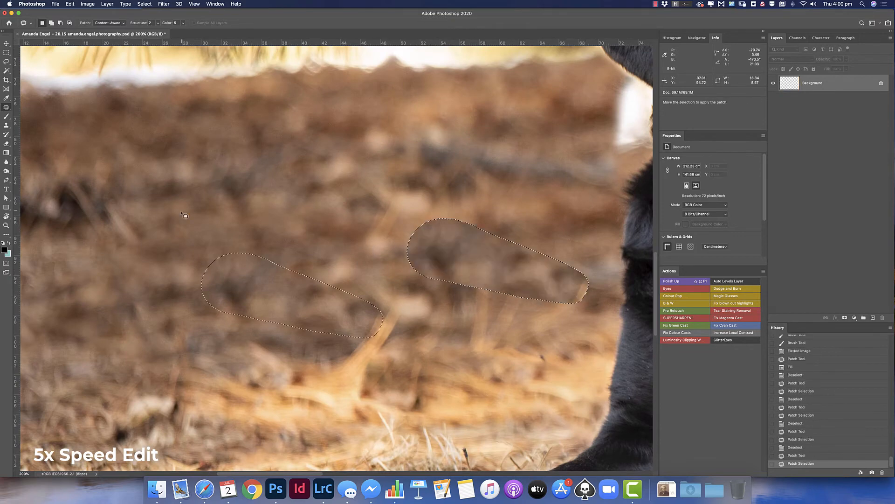
pyautogui.press('super+d')
pyautogui.moveTo(180, 217); pyautogui.dragTo(175, 220)
pyautogui.press('super+d')
pyautogui.moveTo(388, 187); pyautogui.dragTo(380, 180)
pyautogui.moveTo(391, 208)
pyautogui.mouseDown()
pyautogui.moveTo(282, 193)
pyautogui.moveTo(387, 230)
pyautogui.mouseUp()
pyautogui.press('super+d')
# Blend the repeating patches in the blurred ground left of the dog with the Clone Stamp at 50% opacity
pyautogui.press('s')
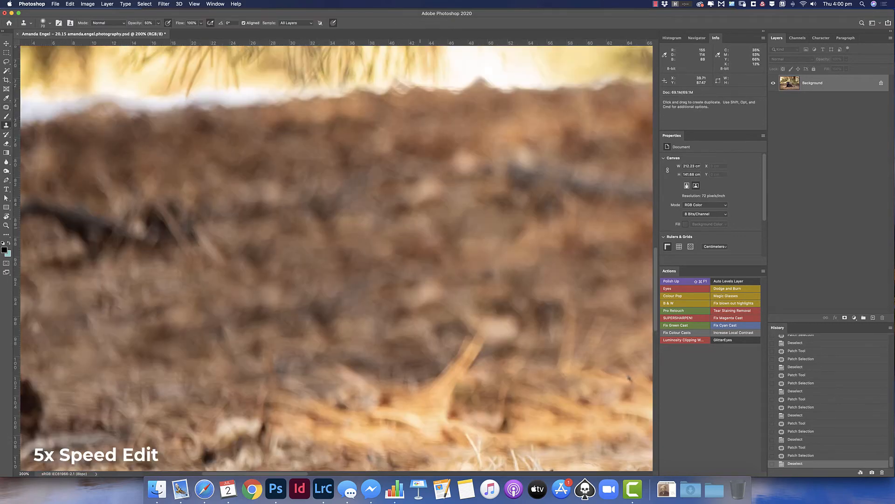
pyautogui.keyDown('alt'); pyautogui.click(470, 239); pyautogui.keyUp('alt')
pyautogui.click(329, 311)
pyautogui.click(351, 271)
pyautogui.click(236, 340)
pyautogui.click(212, 264)
pyautogui.click(383, 175)
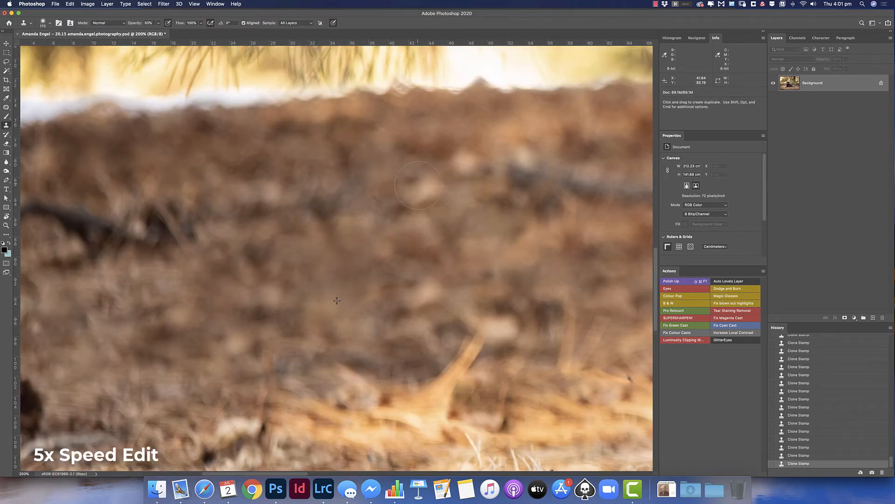
pyautogui.click(441, 292)
pyautogui.click(478, 333)
pyautogui.click(506, 328)
pyautogui.keyDown('alt'); pyautogui.click(422, 254); pyautogui.keyUp('alt')
pyautogui.keyDown('alt'); pyautogui.click(422, 254); pyautogui.keyUp('alt')
# Replace the repeated twigs in the dark ground on the photo's right side with content-aware fills
pyautogui.moveTo(521, 288); pyautogui.dragTo(101, 270)
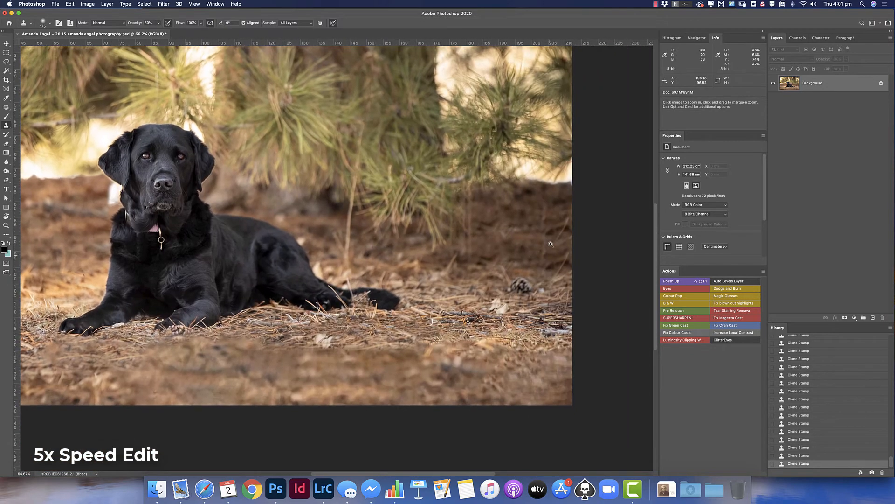
pyautogui.keyDown('super'); pyautogui.click(553, 245); pyautogui.keyUp('super')
pyautogui.keyDown('super'); pyautogui.click(552, 245); pyautogui.keyUp('super')
pyautogui.press('j')
pyautogui.moveTo(388, 155); pyautogui.dragTo(332, 216)
pyautogui.moveTo(600, 278); pyautogui.dragTo(552, 203)
pyautogui.press('super+d')
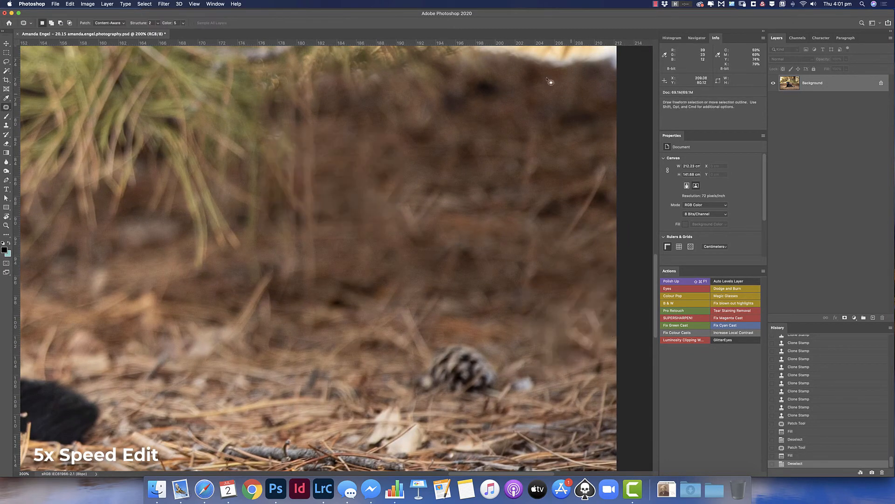
pyautogui.press('super+d')
# Clone over the remaining repeated texture in the dark ground above the pine cone on the photo's right side
pyautogui.press('s')
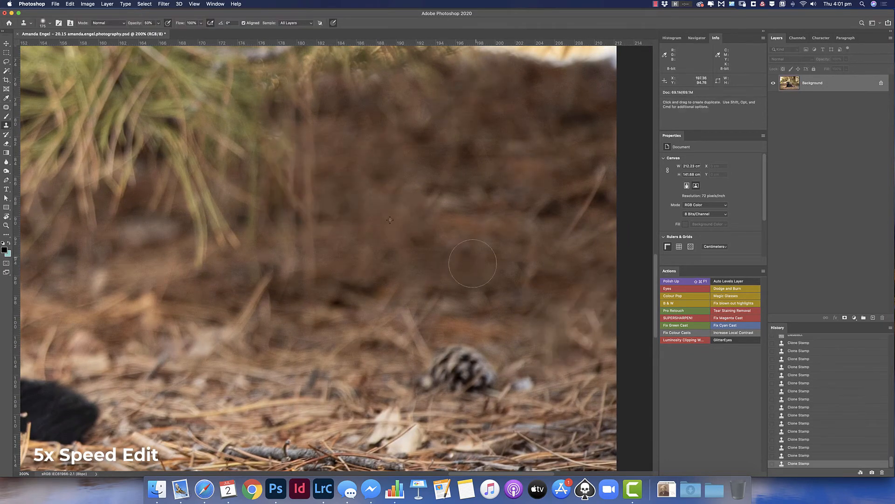
pyautogui.keyDown('alt'); pyautogui.keyDown('super'); pyautogui.click(534, 275); pyautogui.keyUp('super'); pyautogui.keyUp('alt')
pyautogui.keyDown('alt'); pyautogui.keyDown('super'); pyautogui.click(535, 275); pyautogui.keyUp('super'); pyautogui.keyUp('alt')
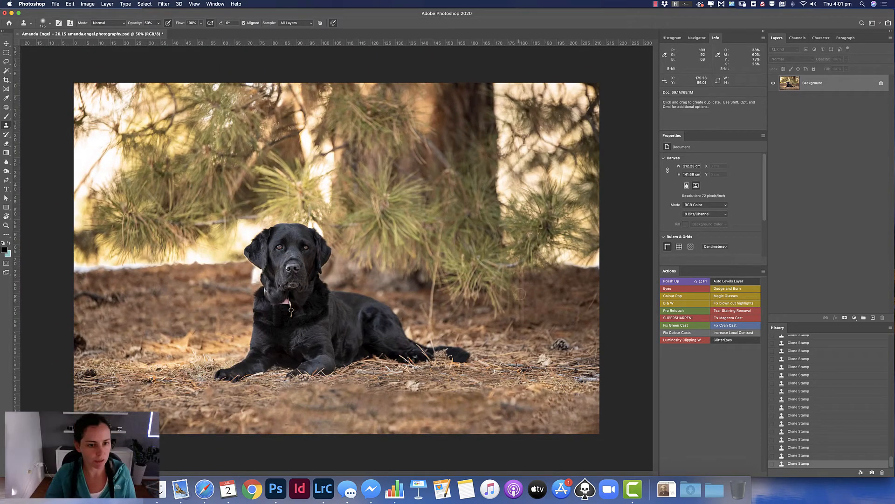
# Patch the white area between the dog's ear and neck with the brown ground beside it
pyautogui.keyDown('super'); pyautogui.click(236, 262); pyautogui.keyUp('super')
pyautogui.keyDown('super'); pyautogui.click(237, 261); pyautogui.keyUp('super')
pyautogui.keyDown('super'); pyautogui.click(237, 261); pyautogui.keyUp('super')
pyautogui.keyDown('super'); pyautogui.click(237, 261); pyautogui.keyUp('super')
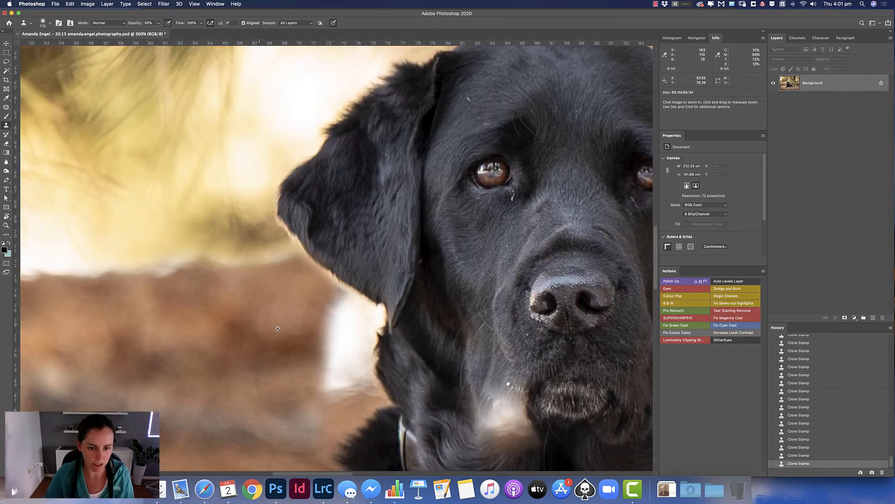
pyautogui.scroll(-5, 438, 345)
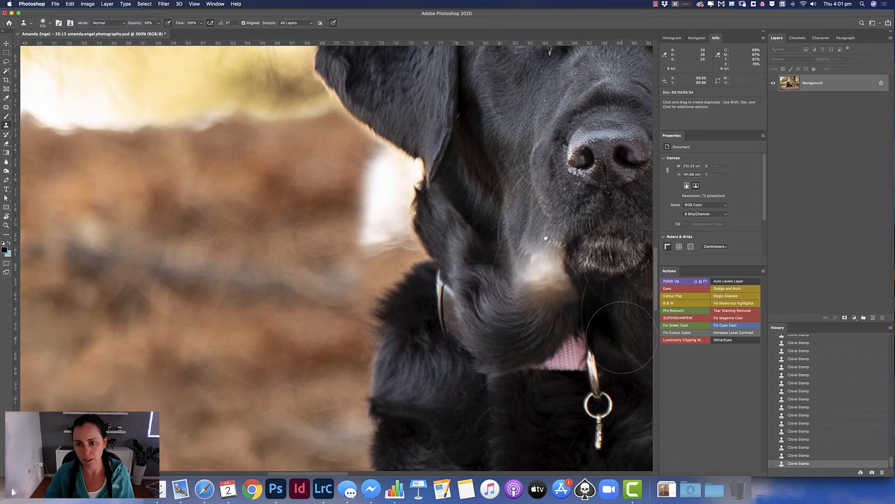
pyautogui.press('j')
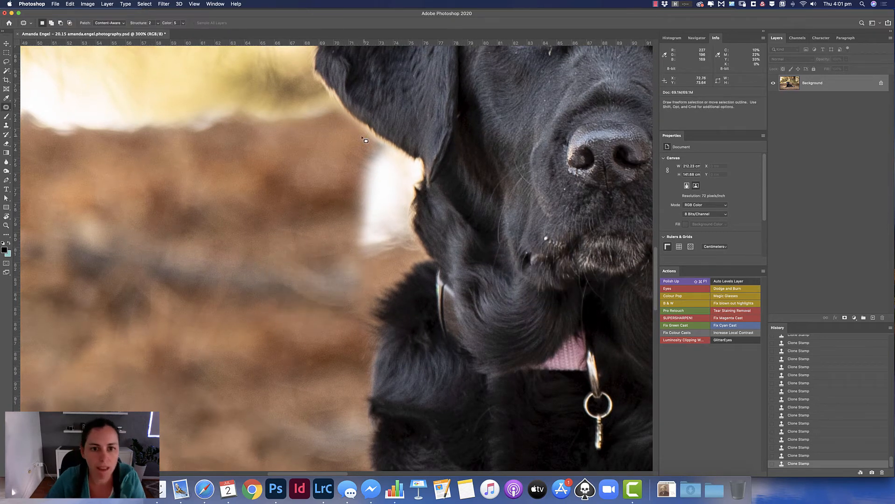
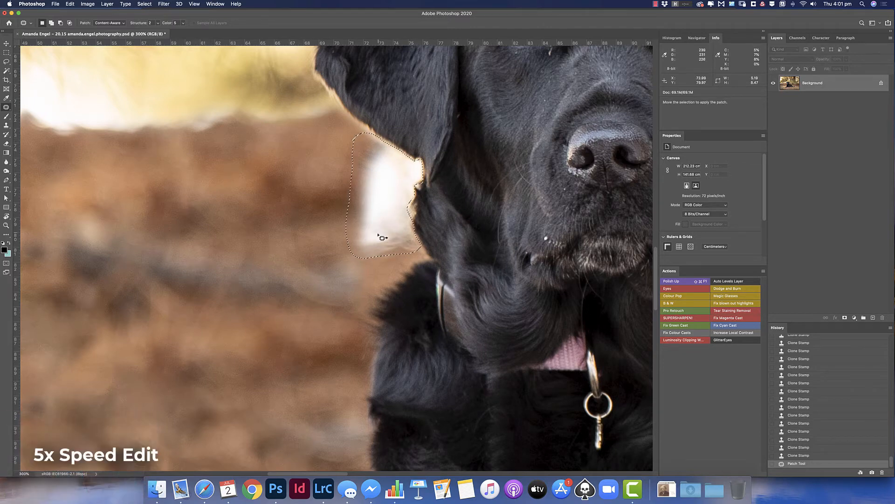
pyautogui.moveTo(380, 190); pyautogui.dragTo(295, 178)
pyautogui.press('super+d')
# Clone brown ground over the bright fringe along the dog's ear and neck, using a smaller brush at 30% flow
pyautogui.press('[')
pyautogui.press('[')
pyautogui.press('[')
pyautogui.press('[')
pyautogui.press('[')
pyautogui.press('[')
pyautogui.press('[')
pyautogui.moveTo(384, 228); pyautogui.dragTo(384, 251)
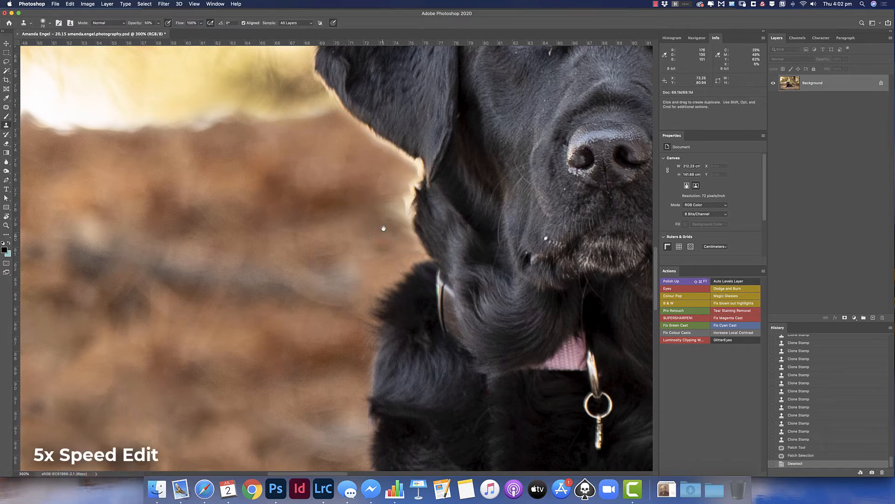
pyautogui.keyDown('super'); pyautogui.click(383, 201); pyautogui.keyUp('super')
pyautogui.keyDown('alt'); pyautogui.click(315, 259); pyautogui.keyUp('alt')
pyautogui.press('[')
pyautogui.press('[')
pyautogui.keyDown('alt'); pyautogui.click(265, 180); pyautogui.keyUp('alt')
pyautogui.moveTo(423, 161); pyautogui.dragTo(408, 201)
pyautogui.moveTo(412, 173); pyautogui.dragTo(412, 188)
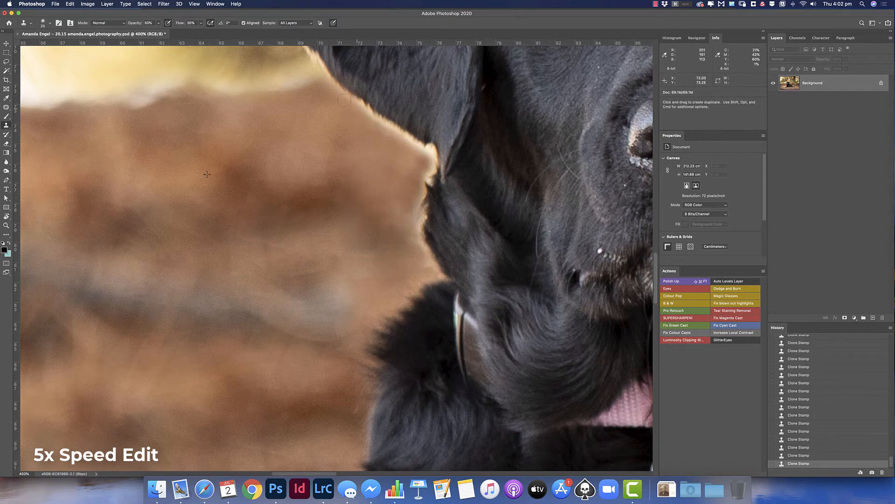
pyautogui.moveTo(409, 153); pyautogui.dragTo(417, 248)
# Select the pink collar section and hanging tag on the dog's chest and replace them with a content-aware fill
pyautogui.keyDown('alt'); pyautogui.keyDown('super'); pyautogui.click(349, 230); pyautogui.keyUp('super'); pyautogui.keyUp('alt')
pyautogui.keyDown('super'); pyautogui.click(331, 230); pyautogui.keyUp('super')
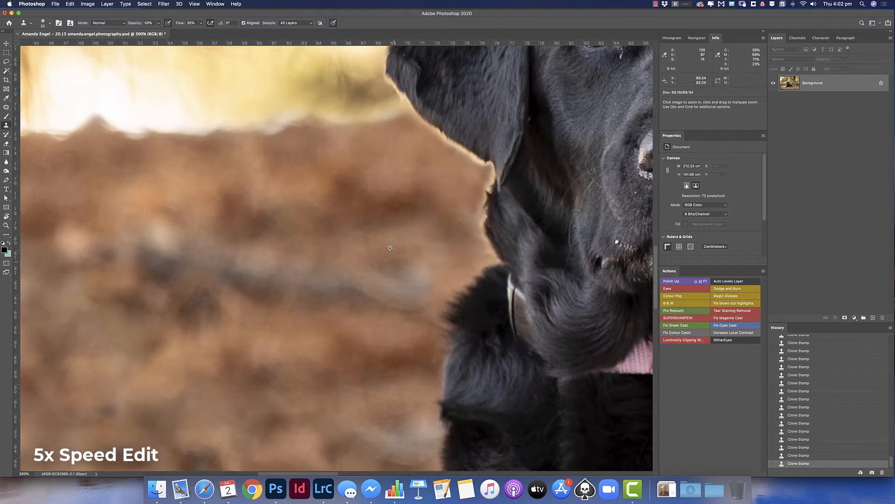
pyautogui.keyDown('alt'); pyautogui.keyDown('super'); pyautogui.click(405, 189); pyautogui.keyUp('super'); pyautogui.keyUp('alt')
pyautogui.keyDown('alt'); pyautogui.keyDown('super'); pyautogui.click(406, 189); pyautogui.keyUp('super'); pyautogui.keyUp('alt')
pyautogui.keyDown('alt'); pyautogui.keyDown('super'); pyautogui.click(405, 189); pyautogui.keyUp('super'); pyautogui.keyUp('alt')
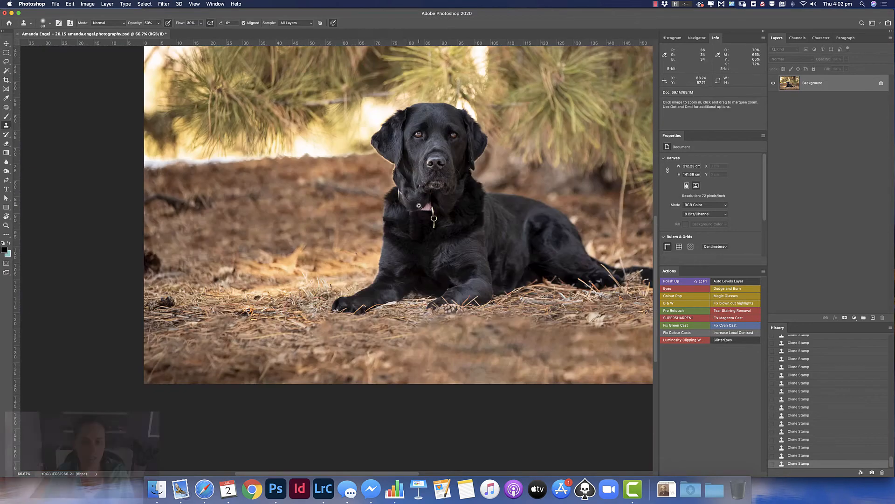
pyautogui.keyDown('super'); pyautogui.click(417, 202); pyautogui.keyUp('super')
pyautogui.keyDown('super'); pyautogui.click(422, 223); pyautogui.keyUp('super')
pyautogui.keyDown('super'); pyautogui.click(425, 239); pyautogui.keyUp('super')
pyautogui.press('j')
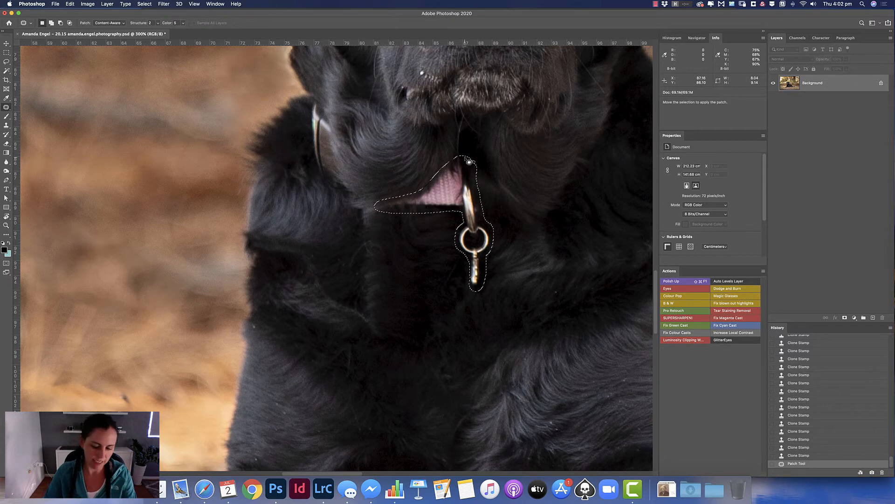
pyautogui.hotkey('shift', 'F5')
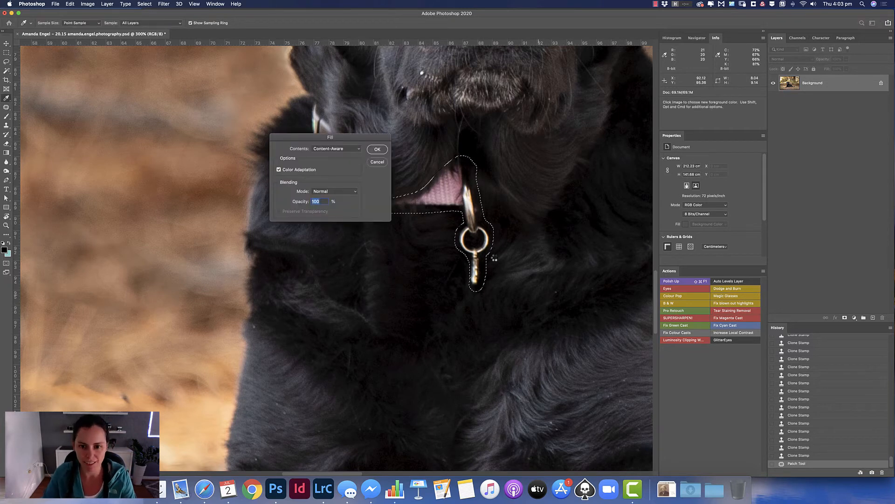
pyautogui.press('Return')
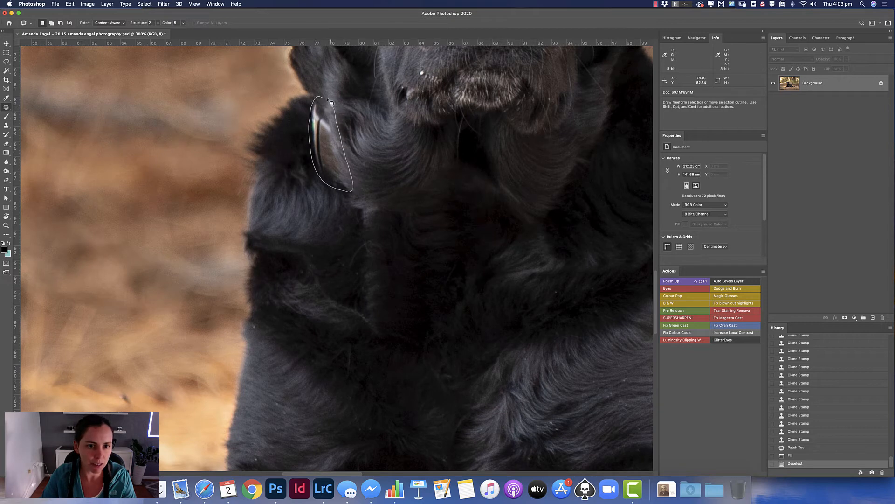
# Patch the remaining collar piece on the side of the dog's neck with dark fur from below
pyautogui.moveTo(350, 173); pyautogui.dragTo(350, 285)
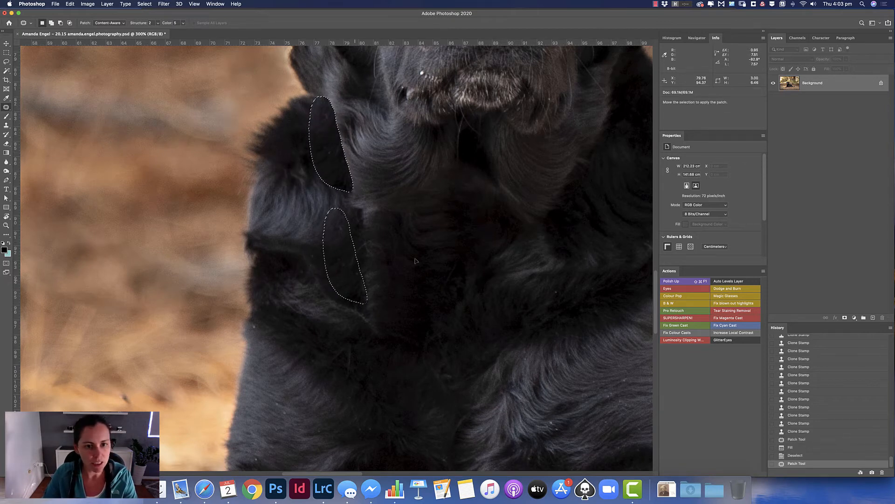
pyautogui.press('super+d')
pyautogui.moveTo(318, 114)
pyautogui.mouseDown()
pyautogui.moveTo(322, 159)
pyautogui.moveTo(318, 113)
pyautogui.mouseUp()
pyautogui.moveTo(314, 135); pyautogui.dragTo(364, 255)
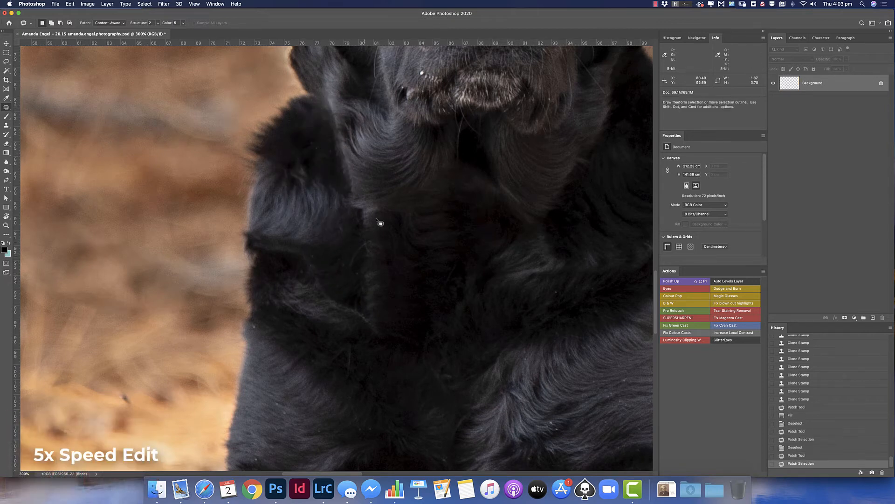
# Clone fur over the patched collar area beneath the dog's chin to blend the transitions
pyautogui.press('s')
pyautogui.keyDown('alt'); pyautogui.click(362, 261); pyautogui.keyUp('alt')
pyautogui.click(378, 191)
pyautogui.click(376, 187)
pyautogui.click(373, 186)
pyautogui.click(371, 183)
pyautogui.click(369, 180)
pyautogui.click(366, 177)
# Remove the white speck beside the dog's mouth and the small specks on its face with the Spot Healing Brush
pyautogui.moveTo(512, 93); pyautogui.dragTo(417, 333)
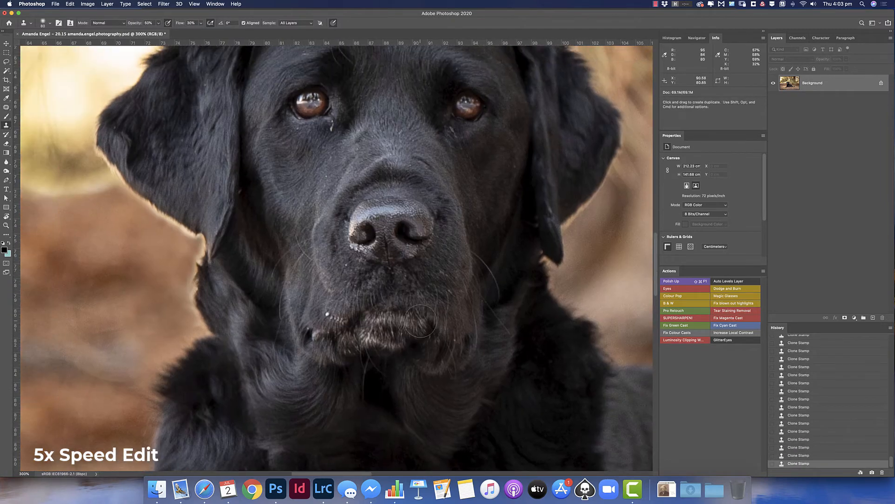
pyautogui.press('j')
pyautogui.click(328, 314)
pyautogui.click(337, 321)
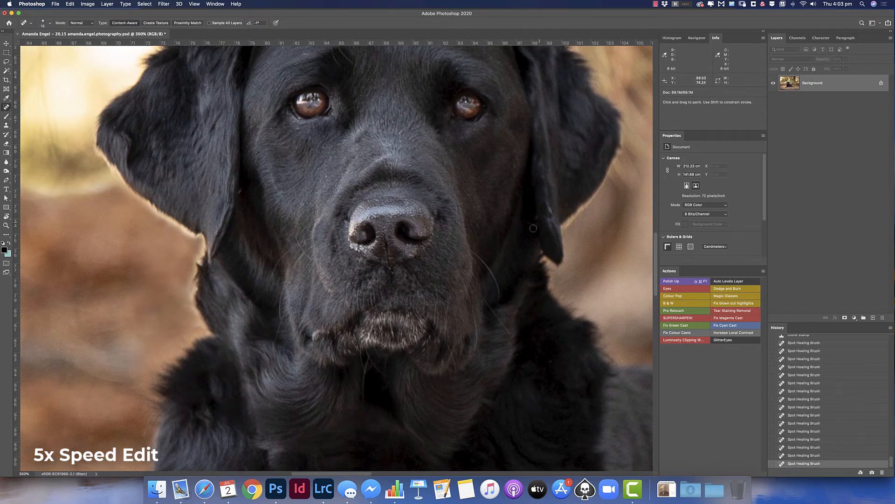
pyautogui.moveTo(375, 142); pyautogui.dragTo(286, 245)
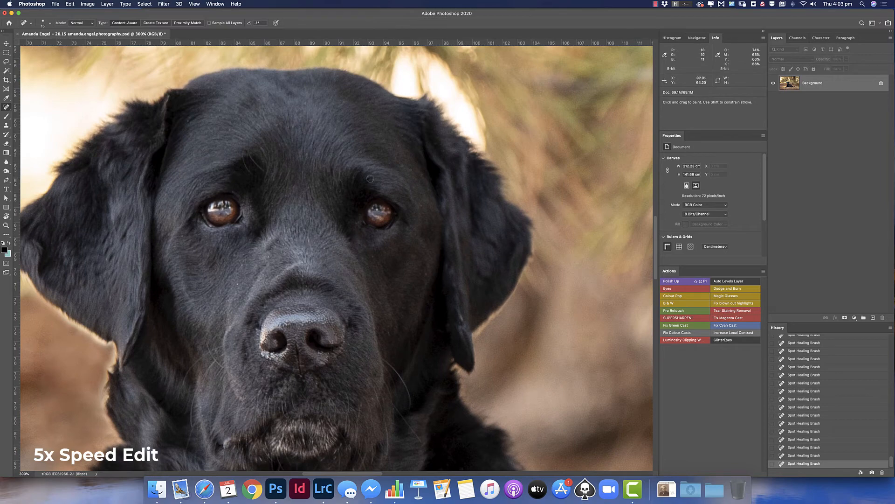
# Patch away the two pale spots in the ground along the edge of the dog's hindquarters
pyautogui.moveTo(276, 264); pyautogui.dragTo(379, 124)
pyautogui.press('super+minus')
pyautogui.press('super+minus')
pyautogui.press('super+equal')
pyautogui.press('super+equal')
pyautogui.moveTo(539, 347); pyautogui.dragTo(261, 286)
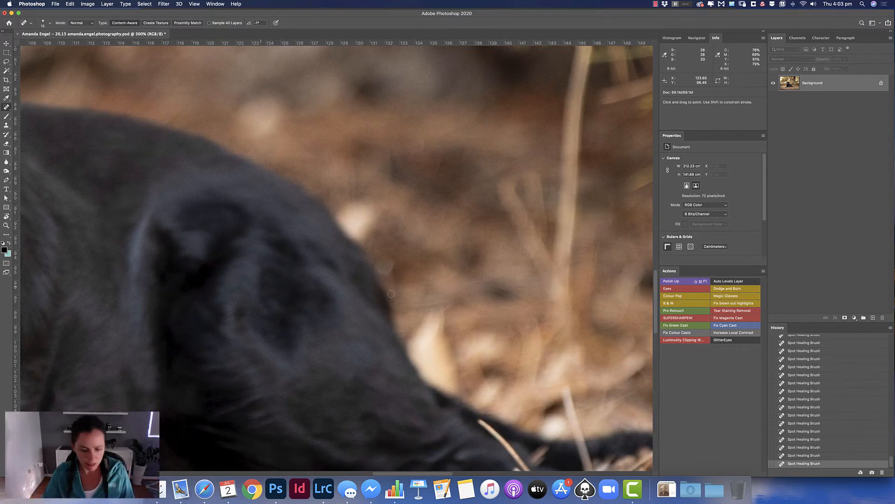
pyautogui.hotkey('shift', 'j')
pyautogui.hotkey('shift', 'j')
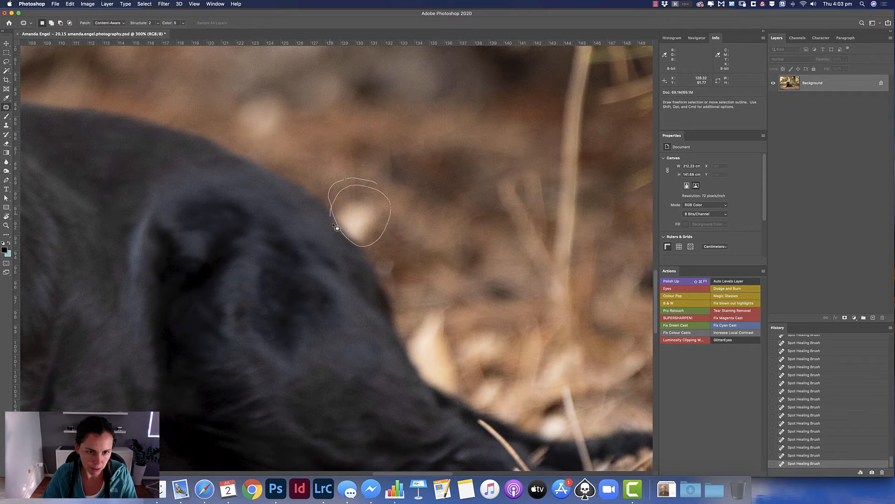
pyautogui.moveTo(383, 228); pyautogui.dragTo(326, 180)
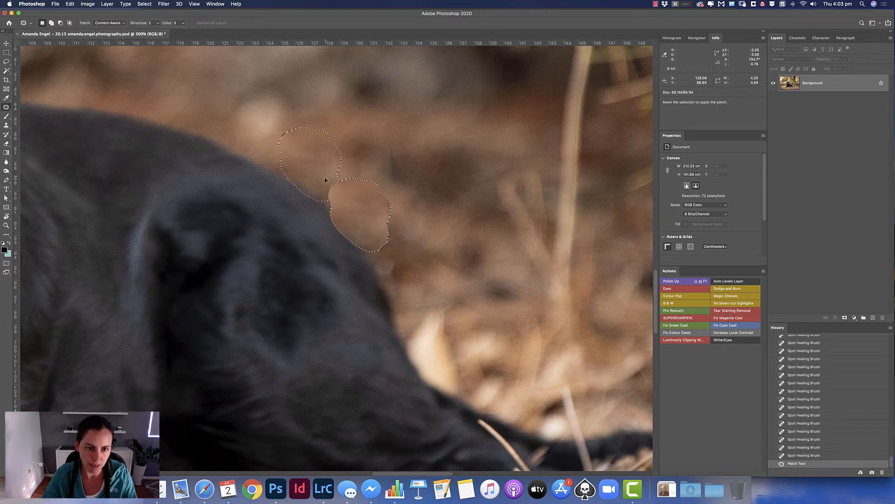
pyautogui.press('super+d')
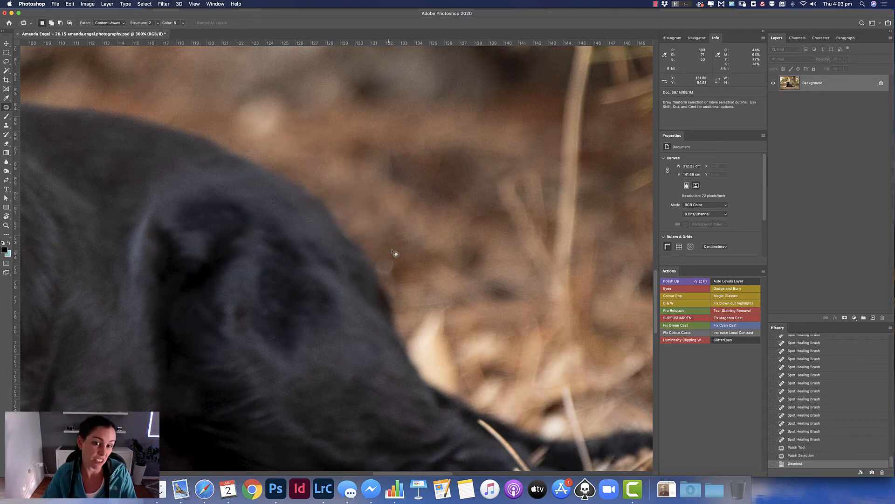
pyautogui.moveTo(423, 203); pyautogui.dragTo(423, 204)
pyautogui.press('super+d')
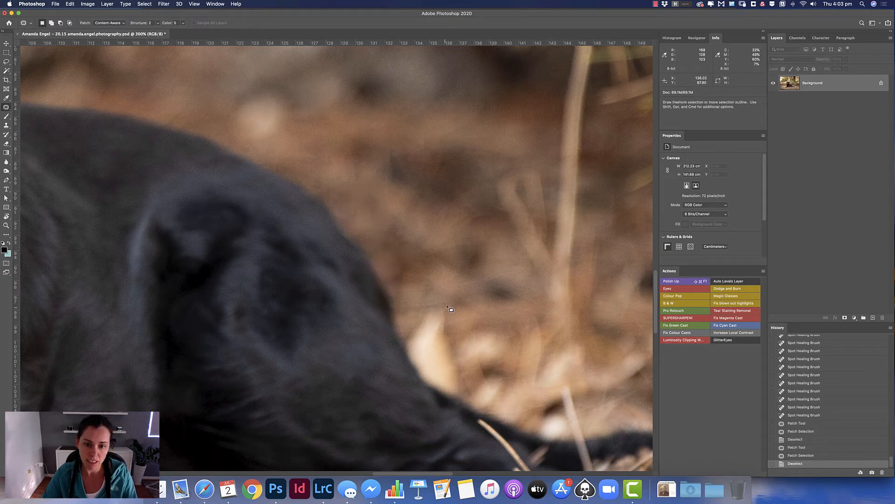
# Patch the pale leaf behind the dog's hip and its leftover traces with surrounding brown ground
pyautogui.moveTo(408, 322)
pyautogui.mouseDown()
pyautogui.moveTo(408, 359)
pyautogui.moveTo(471, 404)
pyautogui.moveTo(450, 298)
pyautogui.mouseUp()
pyautogui.moveTo(443, 345); pyautogui.dragTo(489, 269)
pyautogui.press('super+d')
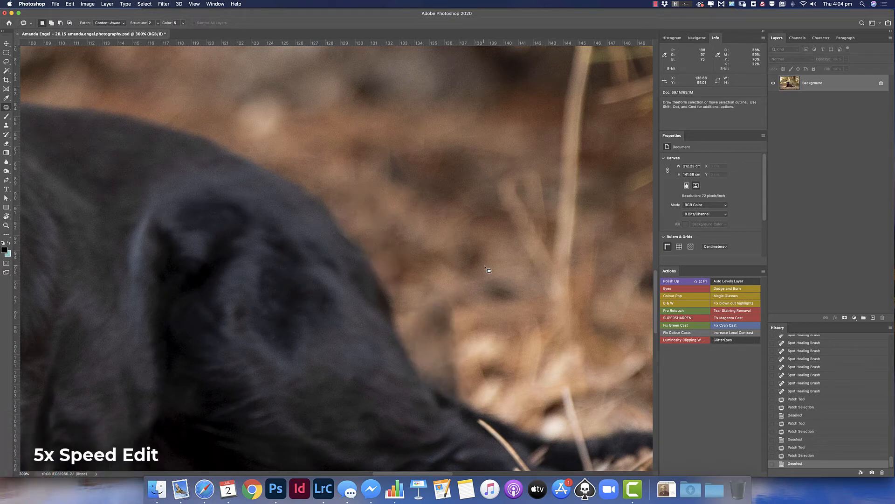
pyautogui.moveTo(425, 303); pyautogui.dragTo(466, 400)
pyautogui.press('super+d')
# Clean up small specks and stray bits around the dog's body with the Spot Healing Brush
pyautogui.moveTo(452, 359)
pyautogui.mouseDown()
pyautogui.moveTo(545, 360)
pyautogui.moveTo(451, 194)
pyautogui.mouseUp()
pyautogui.hotkey('shift', 'j')
pyautogui.hotkey('shift', 'j')
pyautogui.hotkey('shift', 'j')
pyautogui.moveTo(473, 222); pyautogui.dragTo(500, 320)
pyautogui.moveTo(385, 254); pyautogui.dragTo(467, 349)
pyautogui.moveTo(450, 283); pyautogui.dragTo(437, 297)
pyautogui.moveTo(423, 303); pyautogui.dragTo(434, 314)
pyautogui.moveTo(450, 254); pyautogui.dragTo(485, 256)
pyautogui.press(']')
pyautogui.moveTo(365, 329)
pyautogui.mouseDown()
pyautogui.moveTo(387, 327)
pyautogui.moveTo(336, 333)
pyautogui.mouseUp()
# Clone dark fur over the stray needles and brown marks on the dog's outstretched front paw
pyautogui.press('super+minus')
pyautogui.moveTo(154, 280); pyautogui.dragTo(570, 285)
pyautogui.moveTo(364, 364); pyautogui.dragTo(555, 285)
pyautogui.press('super+equal')
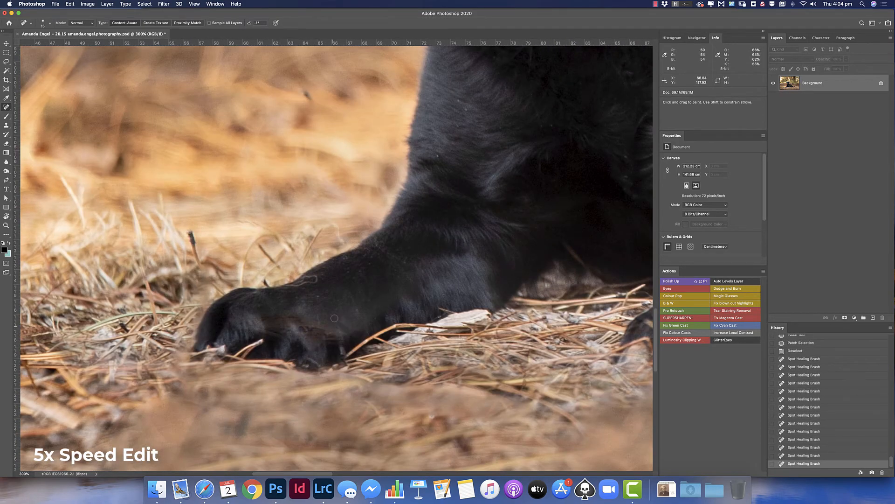
pyautogui.press('s')
pyautogui.keyDown('alt'); pyautogui.click(352, 306); pyautogui.keyUp('alt')
pyautogui.moveTo(320, 332)
pyautogui.mouseDown()
pyautogui.moveTo(288, 322)
pyautogui.moveTo(327, 334)
pyautogui.mouseUp()
pyautogui.moveTo(324, 330); pyautogui.dragTo(317, 328)
pyautogui.moveTo(315, 328); pyautogui.dragTo(308, 327)
pyautogui.moveTo(308, 327); pyautogui.dragTo(303, 325)
pyautogui.moveTo(302, 325); pyautogui.dragTo(296, 324)
pyautogui.moveTo(295, 323); pyautogui.dragTo(287, 323)
pyautogui.press('j')
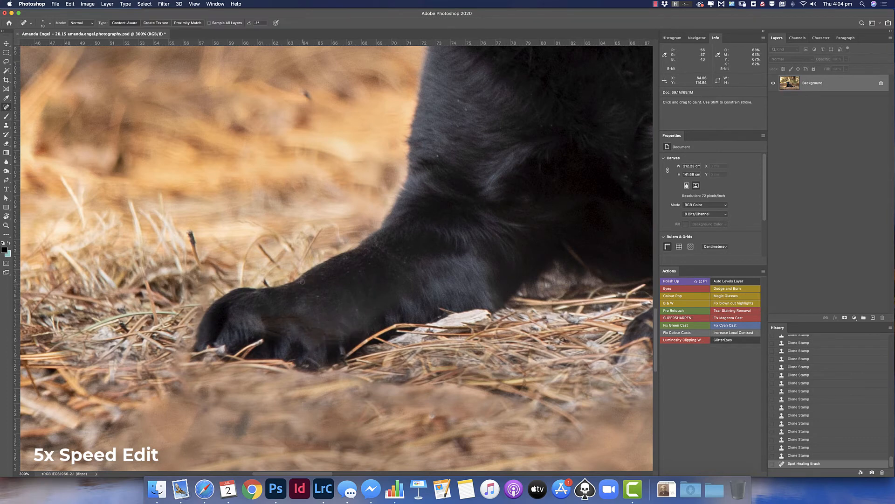
# Patch the bright highlight along the outer edge of the dog's ear beside its crown with neighbouring blurred foliage, including leftover traces
pyautogui.press('super+minus')
pyautogui.press('super+minus')
pyautogui.press('super+minus')
pyautogui.moveTo(443, 93); pyautogui.dragTo(377, 276)
pyautogui.keyDown('super'); pyautogui.click(377, 274); pyautogui.keyUp('super')
pyautogui.keyDown('super'); pyautogui.click(380, 280); pyautogui.keyUp('super')
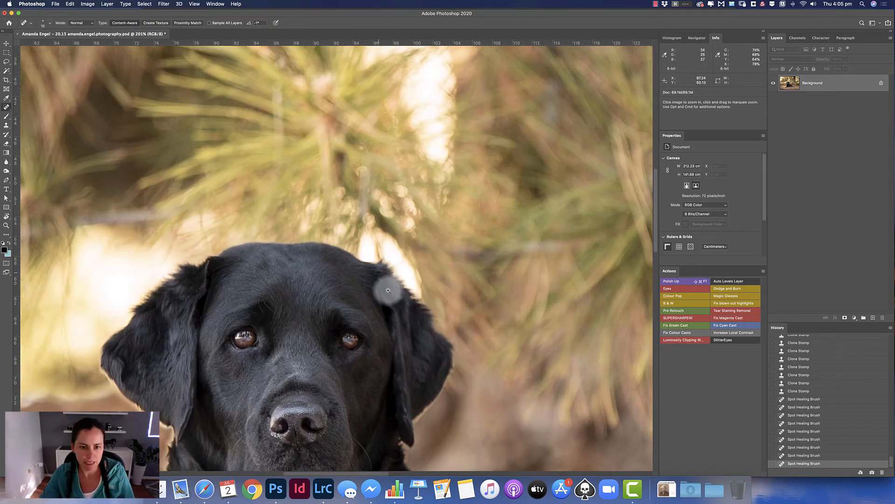
pyautogui.keyDown('super'); pyautogui.click(393, 286); pyautogui.keyUp('super')
pyautogui.hotkey('shift', 'j')
pyautogui.hotkey('shift', 'j')
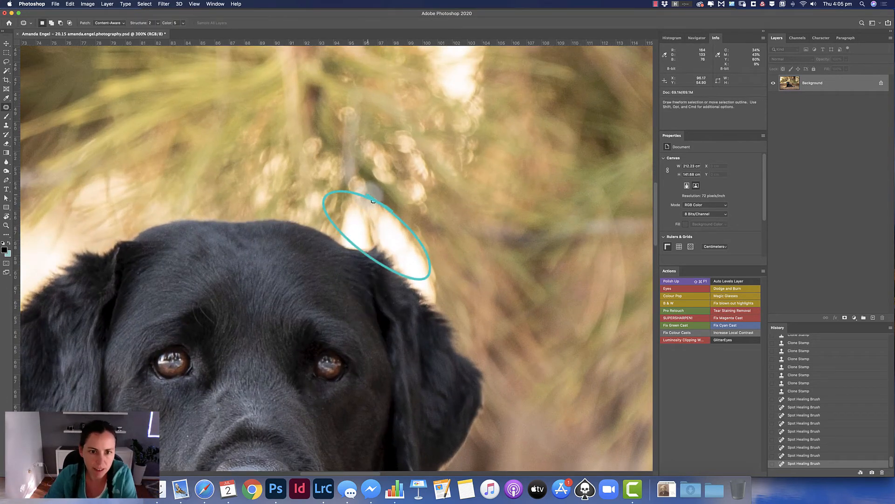
pyautogui.moveTo(373, 197); pyautogui.dragTo(372, 184)
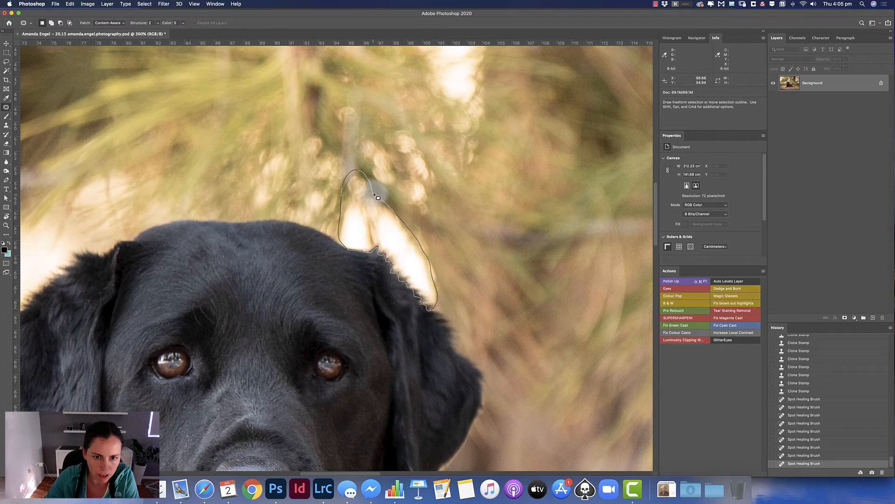
pyautogui.moveTo(378, 198); pyautogui.dragTo(379, 199)
pyautogui.moveTo(410, 257)
pyautogui.mouseDown()
pyautogui.moveTo(480, 204)
pyautogui.moveTo(470, 195)
pyautogui.moveTo(516, 244)
pyautogui.mouseUp()
pyautogui.press('super+d')
pyautogui.moveTo(469, 346); pyautogui.dragTo(467, 343)
pyautogui.press('super+d')
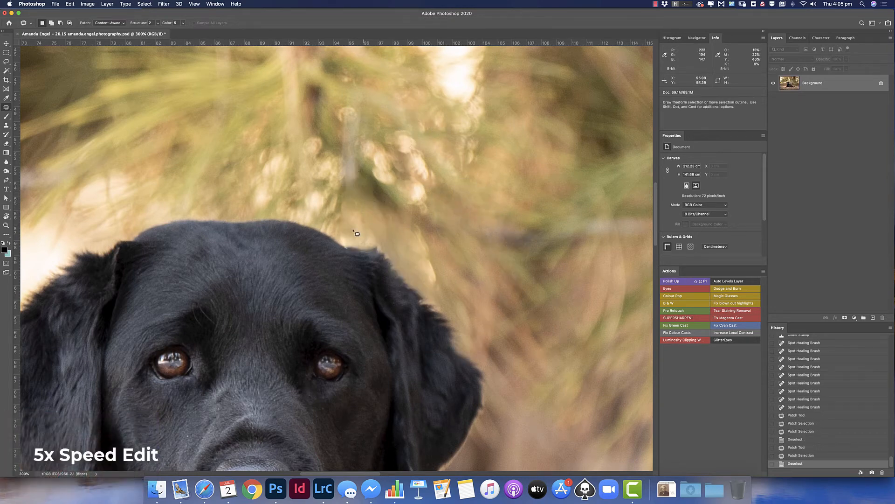
# Outline the bright vertical highlight in the trees above the dog's head and fill it from its surroundings
pyautogui.press('super+minus')
pyautogui.press('super+minus')
pyautogui.press('super+plus')
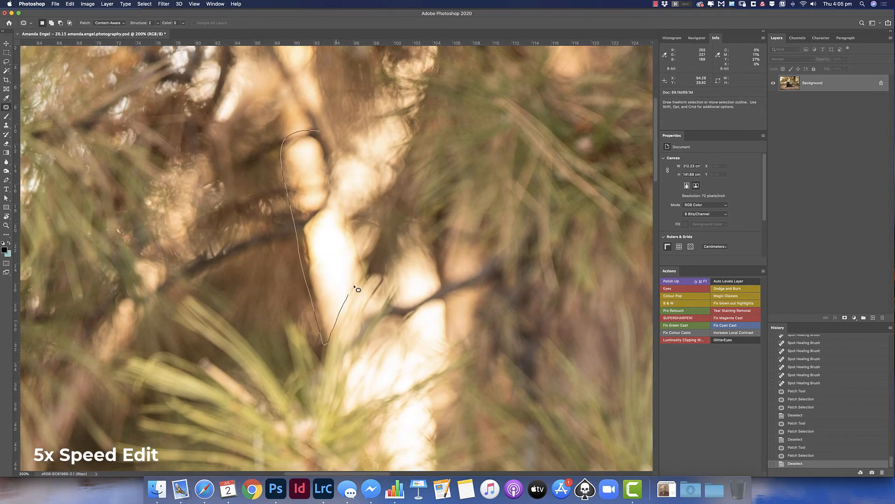
pyautogui.moveTo(354, 286); pyautogui.dragTo(322, 132)
pyautogui.hotkey('shift', 'F5')
pyautogui.press('Return')
pyautogui.press('super+d')
# Select the dog with Select Subject and invert the selection so that only the background can be painted
pyautogui.press('super+minus')
pyautogui.press('super+minus')
pyautogui.keyDown('super'); pyautogui.click(404, 245); pyautogui.keyUp('super')
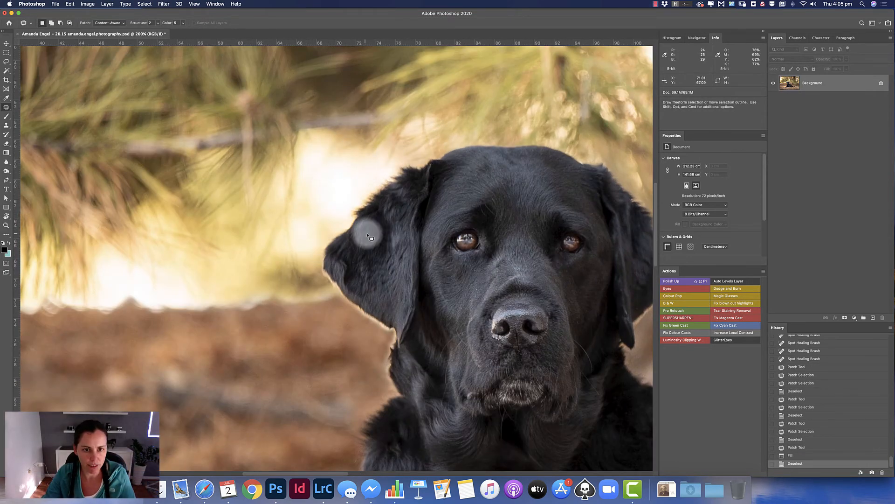
pyautogui.moveTo(340, 195)
pyautogui.mouseDown()
pyautogui.moveTo(345, 241)
pyautogui.moveTo(348, 204)
pyautogui.mouseUp()
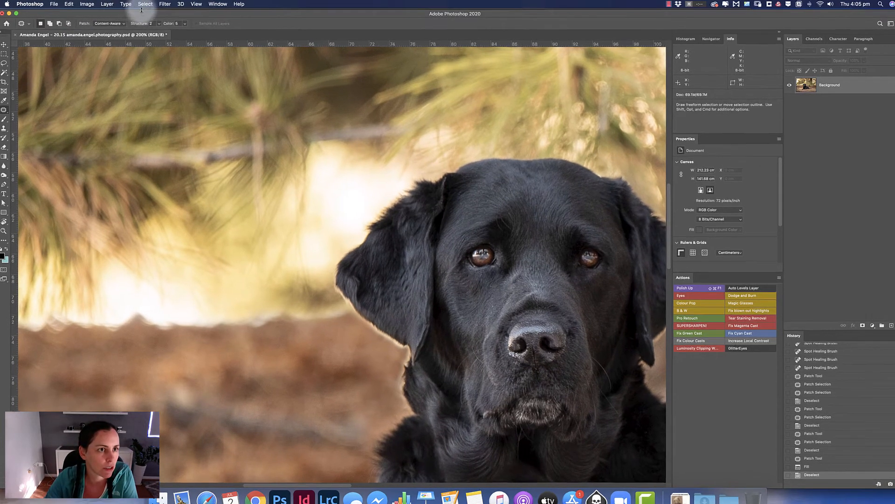
pyautogui.click(145, 4)
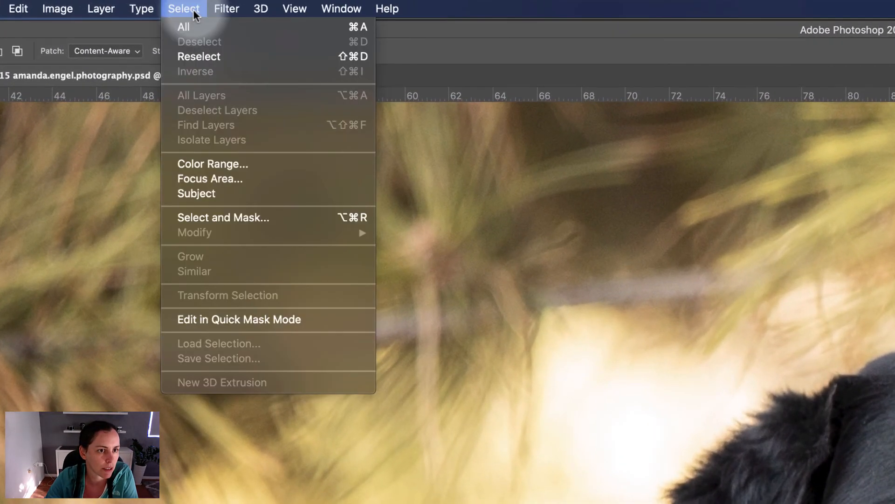
pyautogui.click(250, 191)
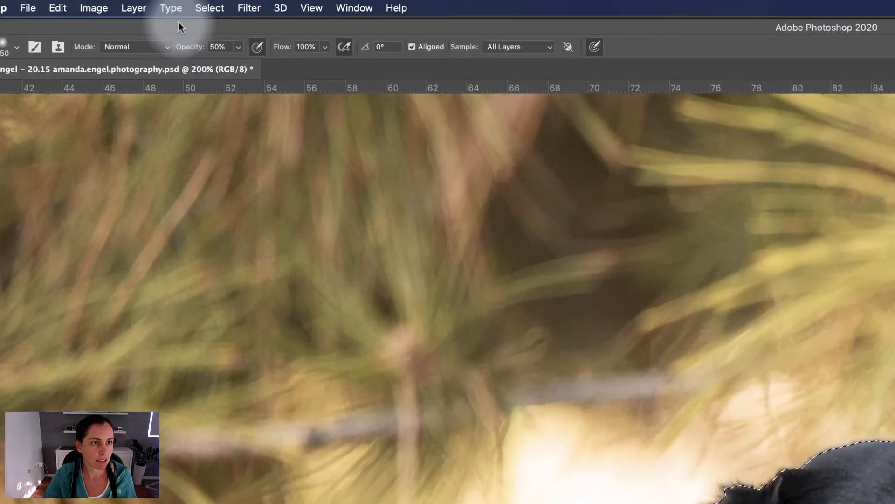
pyautogui.click(150, 6)
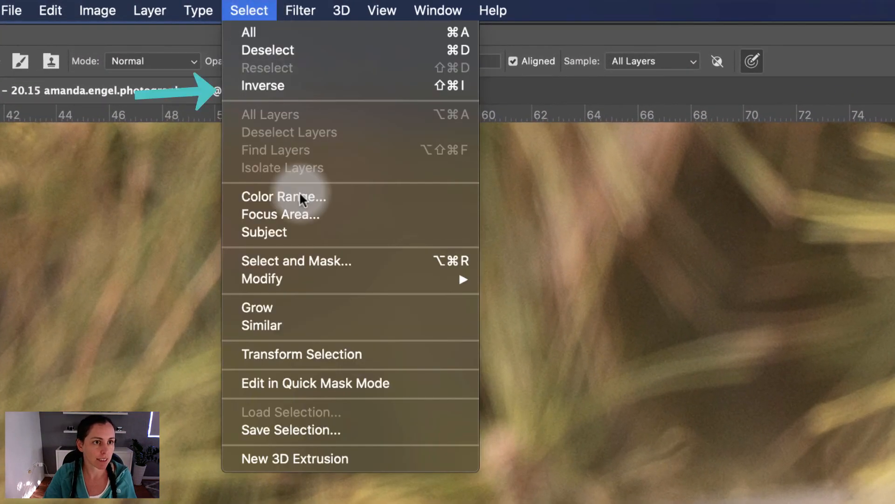
pyautogui.click(310, 87)
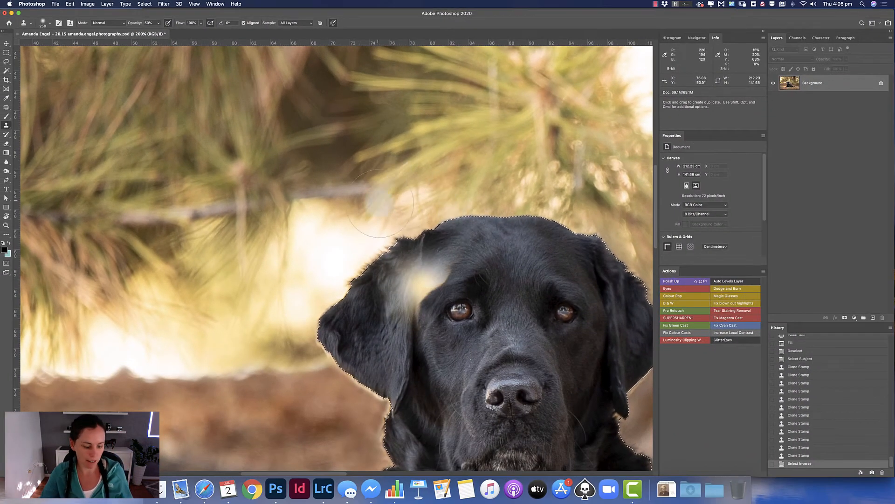
# Clone yellow-green foliage over the blown-out bright gap beside the dog's ear with an enlarged Clone Stamp brush
pyautogui.press('super+minus')
pyautogui.press('super+minus')
pyautogui.press('super+minus')
pyautogui.press('super+minus')
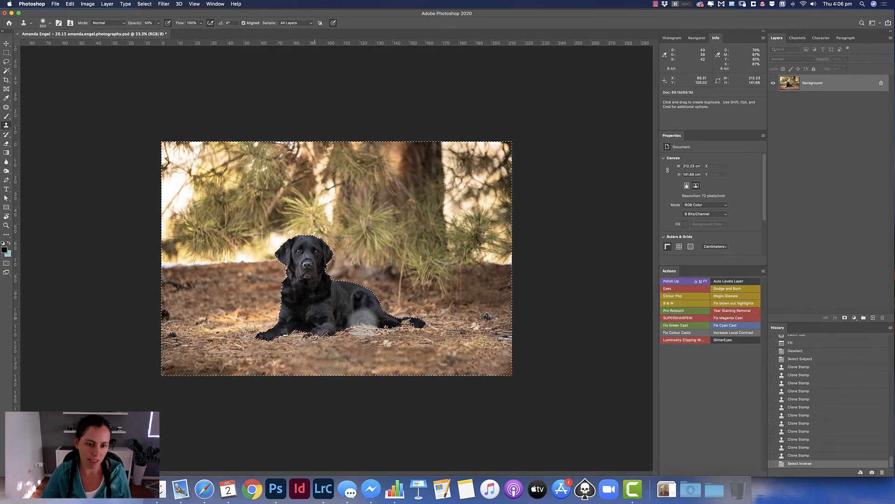
pyautogui.keyDown('super'); pyautogui.click(246, 241); pyautogui.keyUp('super')
pyautogui.keyDown('super'); pyautogui.click(246, 241); pyautogui.keyUp('super')
pyautogui.keyDown('super'); pyautogui.click(249, 243); pyautogui.keyUp('super')
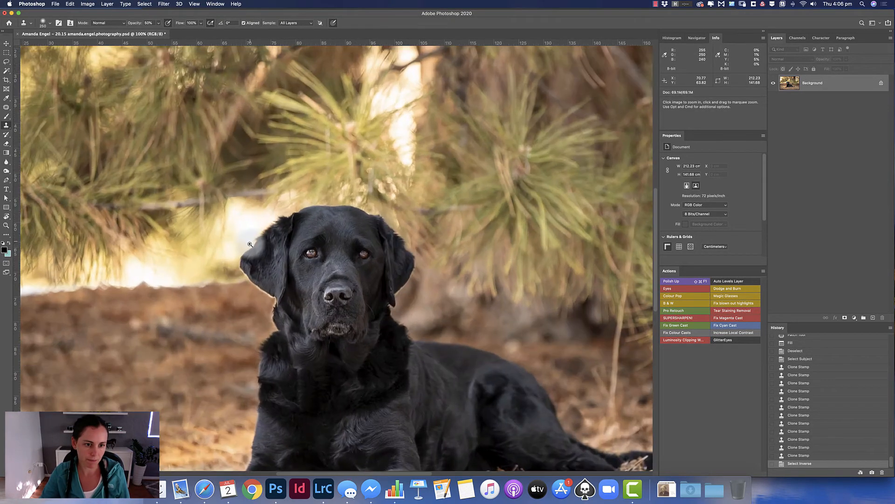
pyautogui.keyDown('super'); pyautogui.click(250, 244); pyautogui.keyUp('super')
pyautogui.keyDown('super'); pyautogui.click(228, 231); pyautogui.keyUp('super')
pyautogui.moveTo(243, 217); pyautogui.dragTo(381, 221)
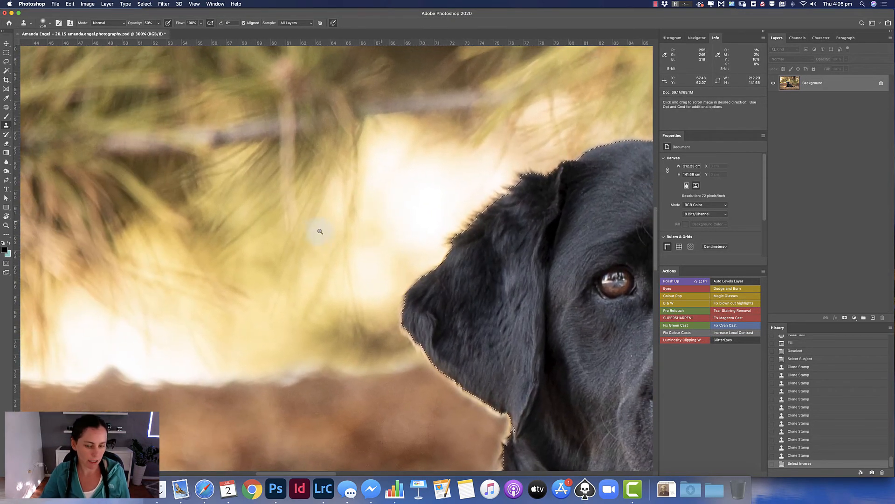
pyautogui.press('super+minus')
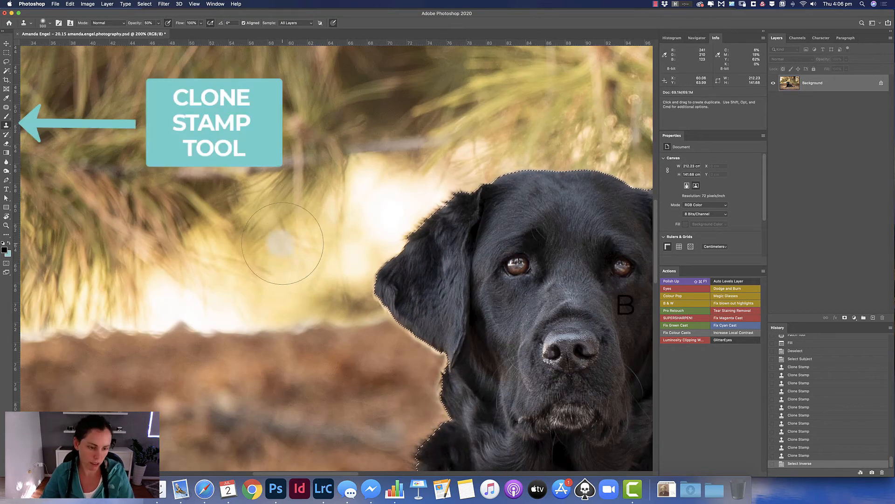
pyautogui.keyDown('alt'); pyautogui.click(262, 238); pyautogui.keyUp('alt')
pyautogui.press(']')
pyautogui.click(374, 233)
pyautogui.click(389, 207)
pyautogui.click(390, 205)
pyautogui.click(402, 202)
pyautogui.click(410, 200)
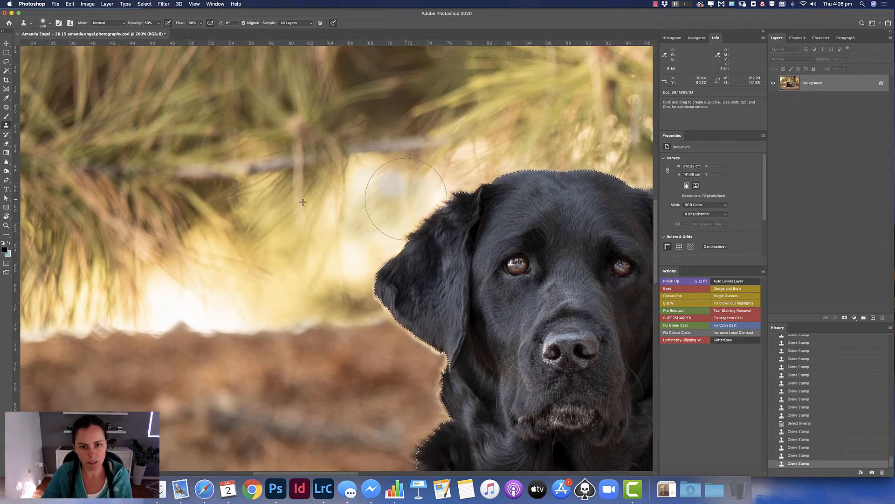
# Blend the rest of the bright gap between the branch and the dog's ear with a fresh foliage sample
pyautogui.click(387, 195)
pyautogui.click(360, 191)
pyautogui.click(364, 198)
pyautogui.click(383, 206)
pyautogui.keyDown('alt'); pyautogui.click(250, 234); pyautogui.keyUp('alt')
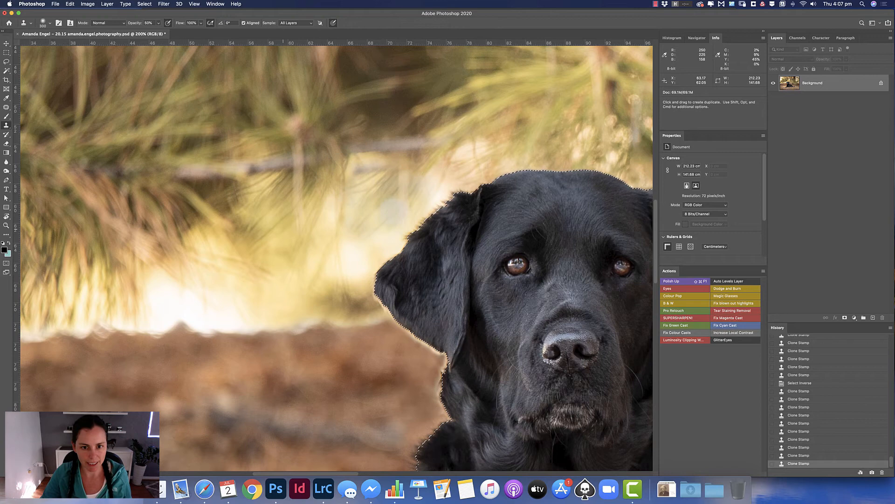
pyautogui.click(440, 183)
pyautogui.click(441, 185)
pyautogui.click(442, 187)
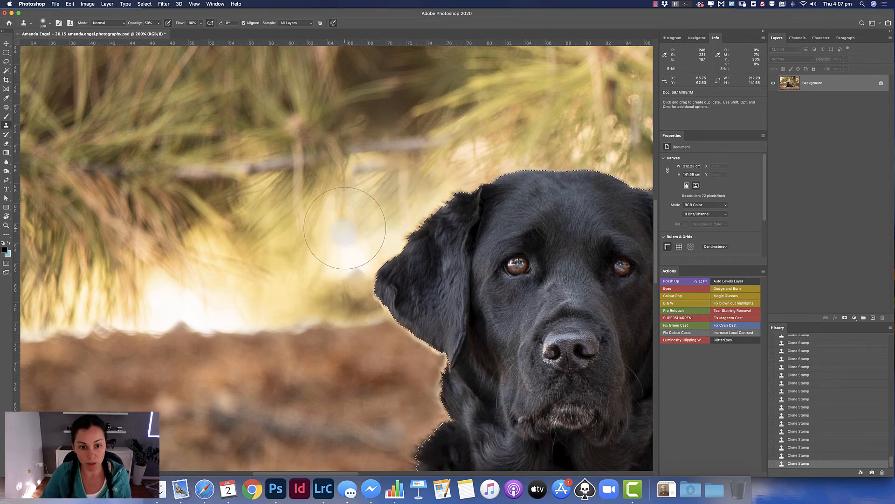
# Soften the remaining bright patches around the dog's head with smaller clone strokes and clear the selection
pyautogui.moveTo(370, 176); pyautogui.dragTo(280, 262)
pyautogui.keyDown('alt'); pyautogui.click(582, 211); pyautogui.keyUp('alt')
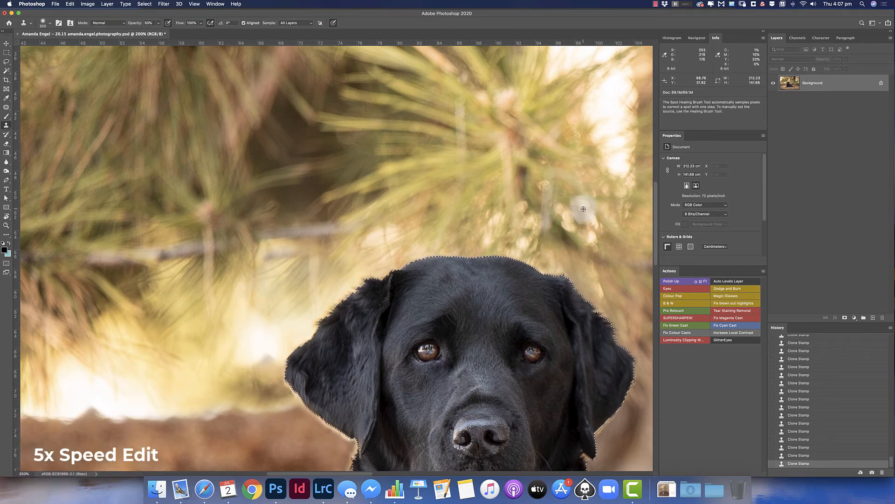
pyautogui.press('[')
pyautogui.moveTo(255, 329); pyautogui.dragTo(275, 326)
pyautogui.keyDown('alt'); pyautogui.click(408, 180); pyautogui.keyUp('alt')
pyautogui.moveTo(585, 178); pyautogui.dragTo(582, 322)
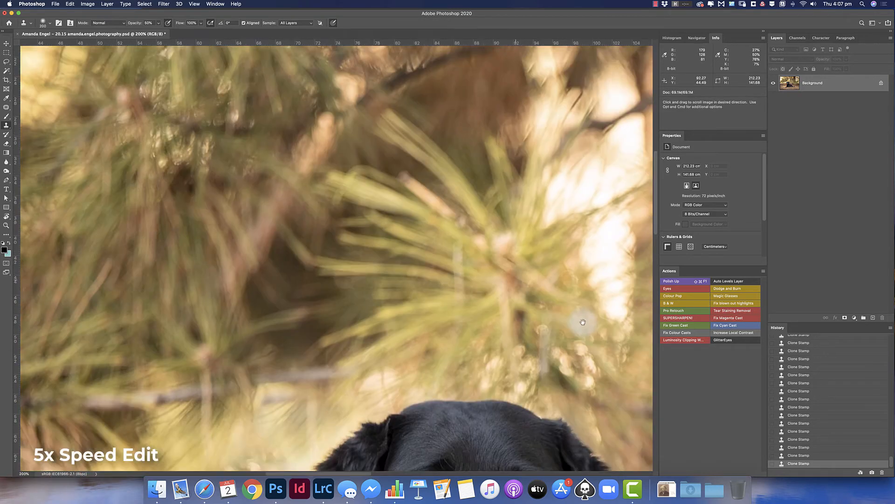
pyautogui.press('super+minus')
pyautogui.moveTo(357, 368); pyautogui.dragTo(405, 314)
pyautogui.moveTo(256, 384)
pyautogui.mouseDown()
pyautogui.moveTo(374, 366)
pyautogui.moveTo(409, 379)
pyautogui.moveTo(405, 370)
pyautogui.mouseUp()
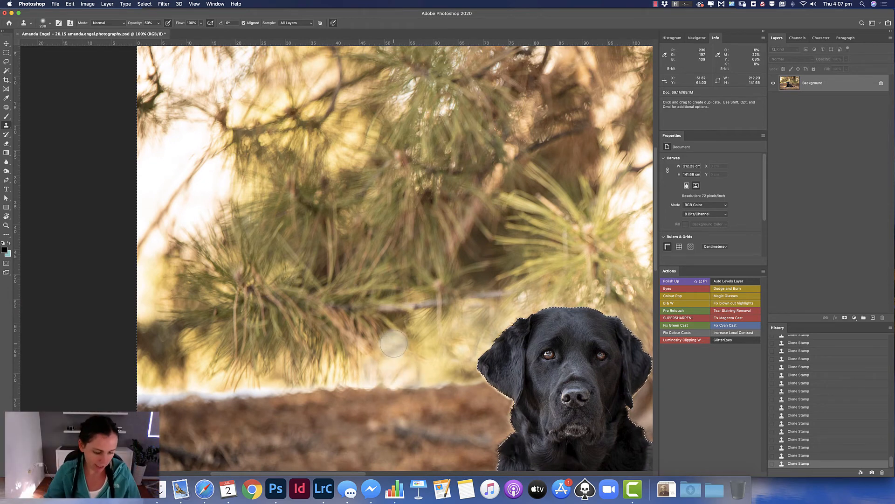
pyautogui.press('super+d')
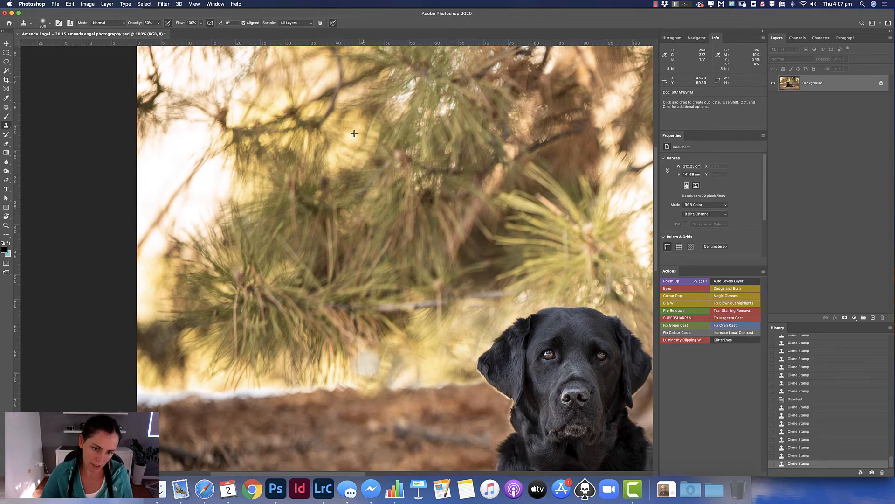
# Clone foliage over the bright strip between the hanging pine needles and the ground beside the dog
pyautogui.moveTo(363, 373); pyautogui.dragTo(375, 368)
pyautogui.click(376, 347)
pyautogui.keyDown('alt'); pyautogui.click(279, 171); pyautogui.keyUp('alt')
pyautogui.click(318, 364)
pyautogui.click(318, 380)
pyautogui.moveTo(328, 393)
pyautogui.mouseDown()
pyautogui.moveTo(320, 396)
pyautogui.moveTo(349, 384)
pyautogui.mouseUp()
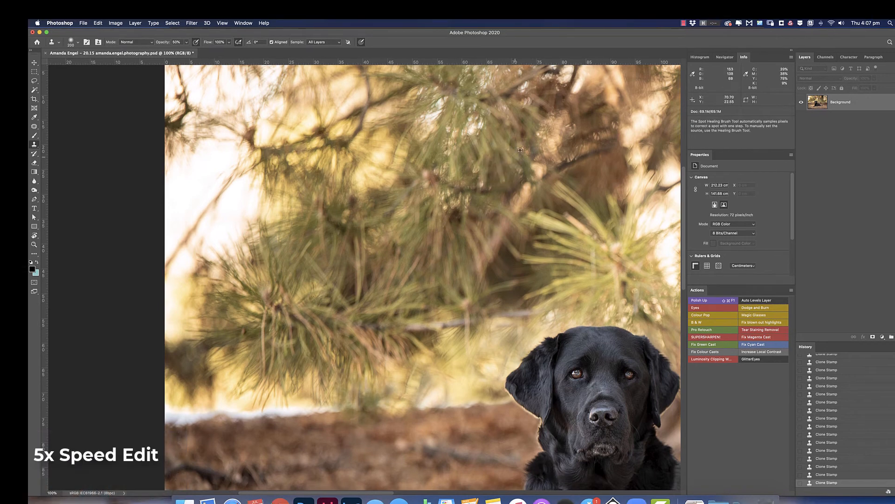
# Clone foliage with a larger brush over the bright patches above the ground line at the photo's outer edge
pyautogui.hscroll(10, 350, 280)
pyautogui.hscroll(-10, 263, 326)
pyautogui.press(']')
pyautogui.press(']')
pyautogui.press(']')
pyautogui.click(252, 313)
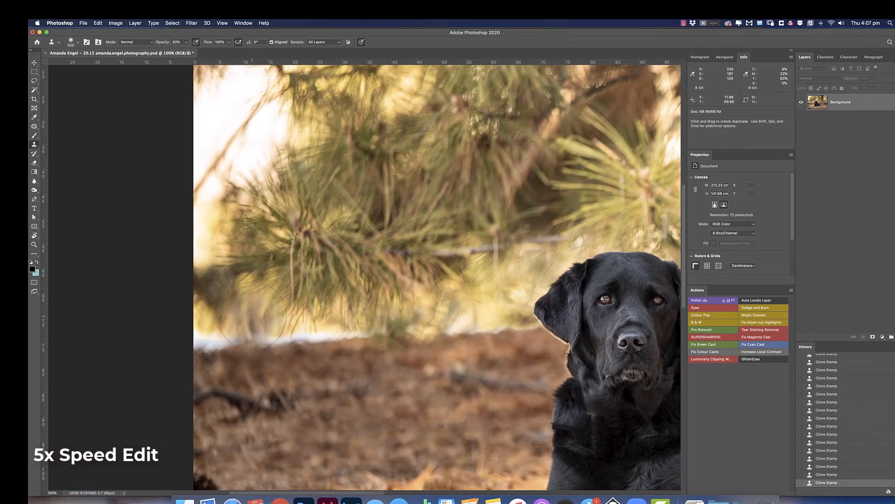
pyautogui.click(240, 321)
pyautogui.click(218, 316)
pyautogui.click(210, 291)
pyautogui.click(302, 300)
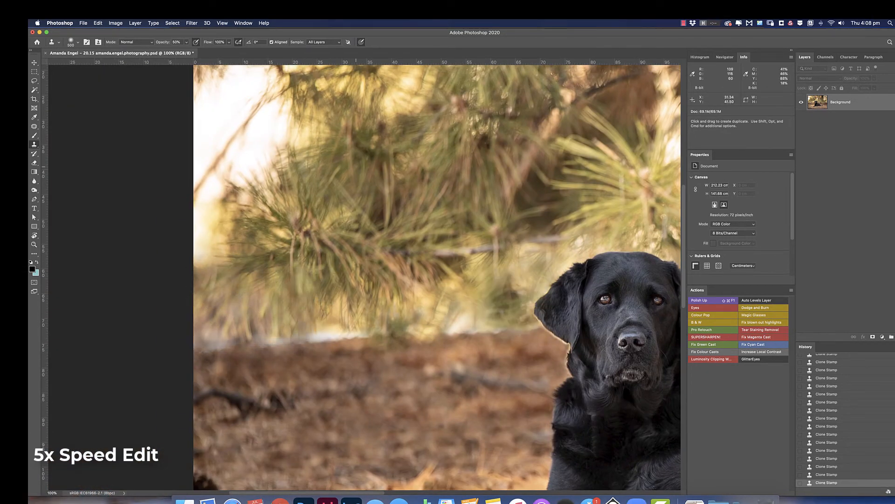
# Outline the tall vertical twig behind the dog's hindquarters with the Patch tool and fill it from its surroundings
pyautogui.press('super+minus')
pyautogui.press('super+minus')
pyautogui.press('super+plus')
pyautogui.press('super+plus')
pyautogui.press('super+plus')
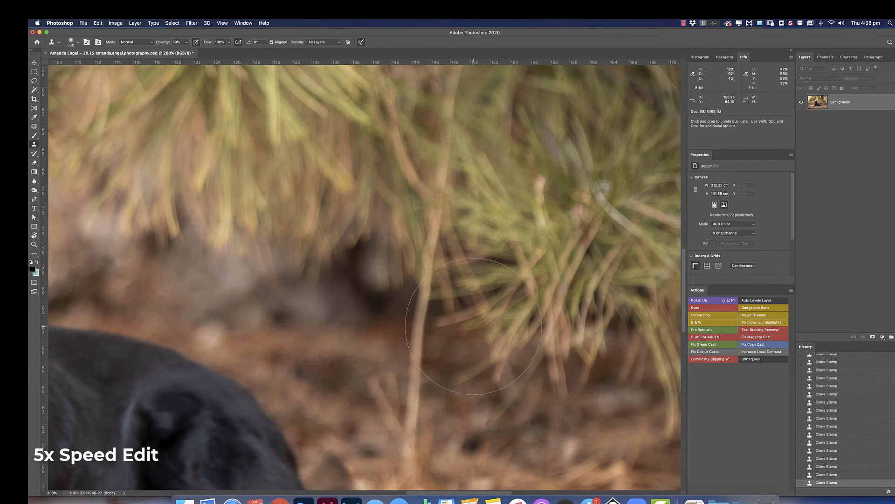
pyautogui.press('j')
pyautogui.moveTo(425, 223)
pyautogui.mouseDown()
pyautogui.moveTo(396, 369)
pyautogui.moveTo(413, 474)
pyautogui.moveTo(429, 380)
pyautogui.moveTo(408, 274)
pyautogui.moveTo(409, 202)
pyautogui.mouseUp()
pyautogui.hotkey('shift', 'BackSpace')
pyautogui.press('Return')
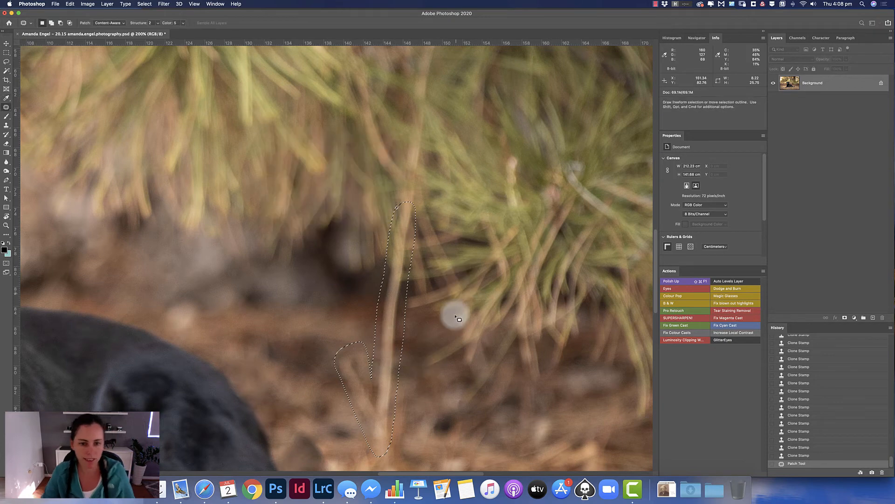
pyautogui.press('super+d')
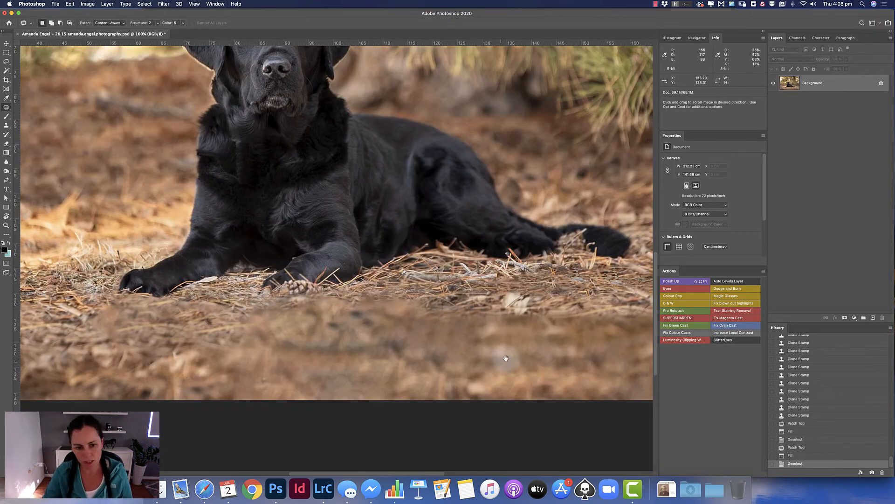
# Patch the distracting dark streak in the blurred foreground beyond the dog's tail with nearby ground
pyautogui.moveTo(507, 358); pyautogui.dragTo(299, 329)
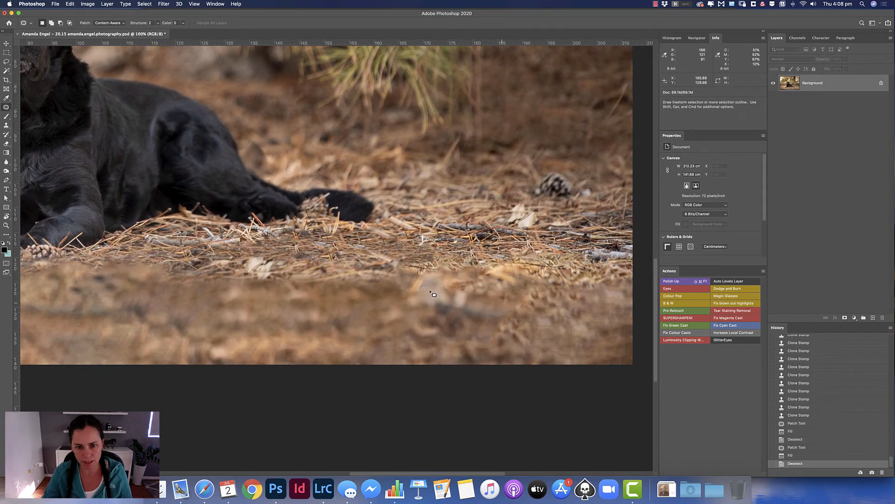
pyautogui.moveTo(522, 323)
pyautogui.mouseDown()
pyautogui.moveTo(530, 351)
pyautogui.moveTo(514, 326)
pyautogui.moveTo(574, 321)
pyautogui.mouseUp()
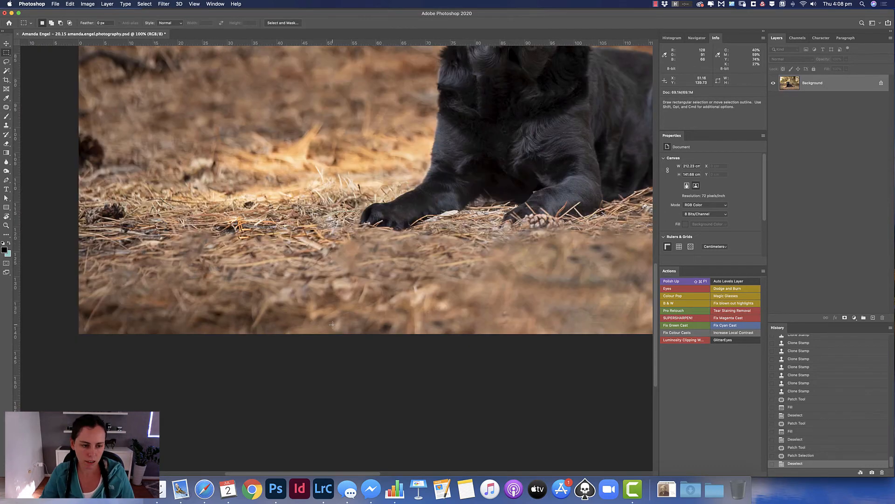
# Duplicate the background layer and apply a Gaussian Blur with a radius of about 6.8 pixels to the copy
pyautogui.moveTo(832, 86); pyautogui.dragTo(873, 318)
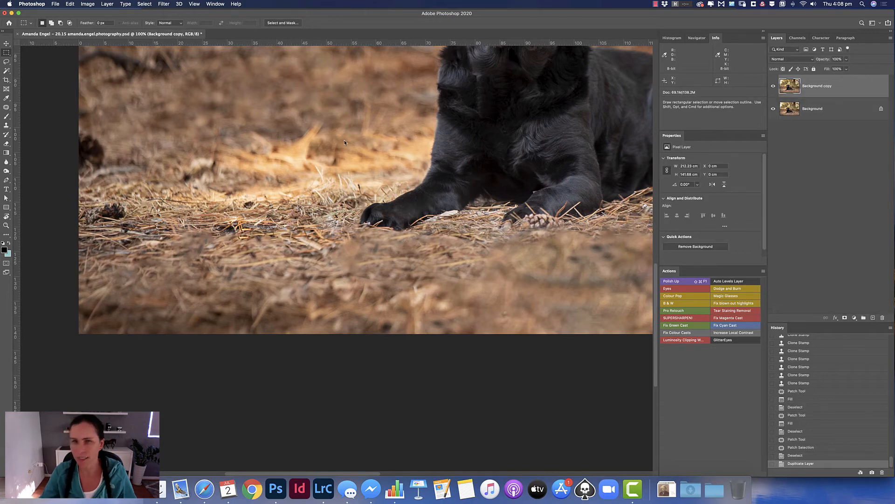
pyautogui.click(179, 4)
pyautogui.moveTo(163, 4)
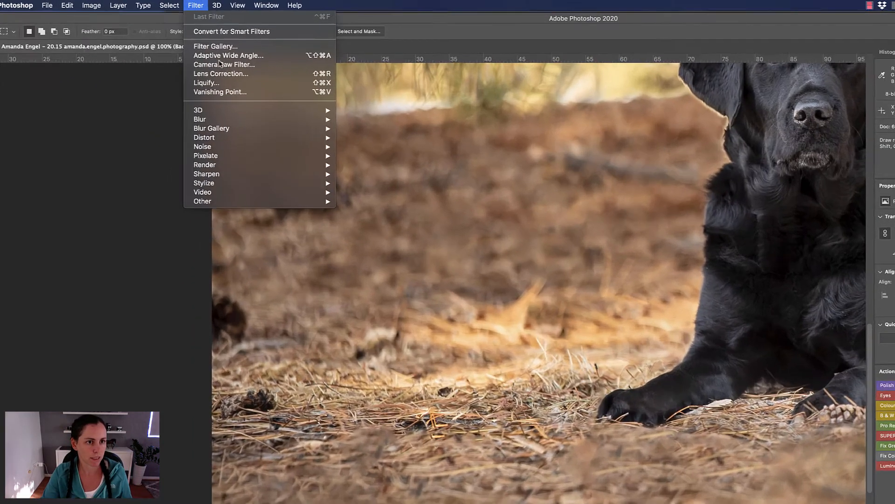
pyautogui.moveTo(200, 90)
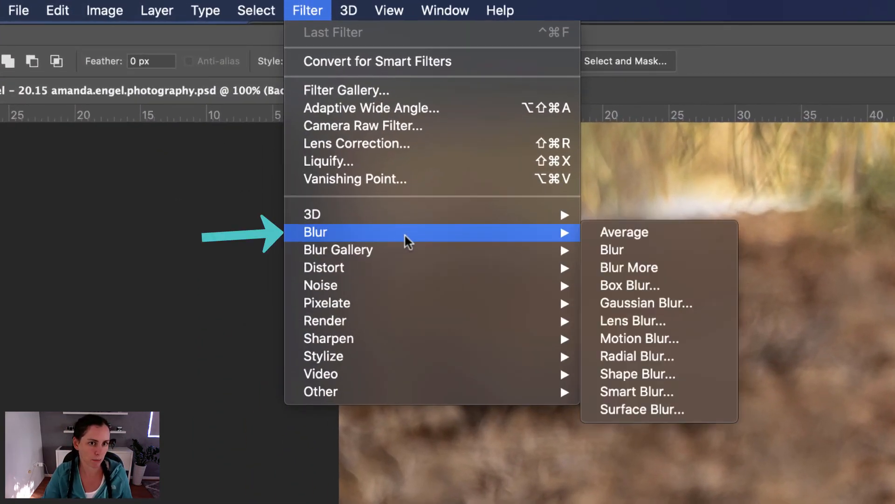
pyautogui.click(706, 304)
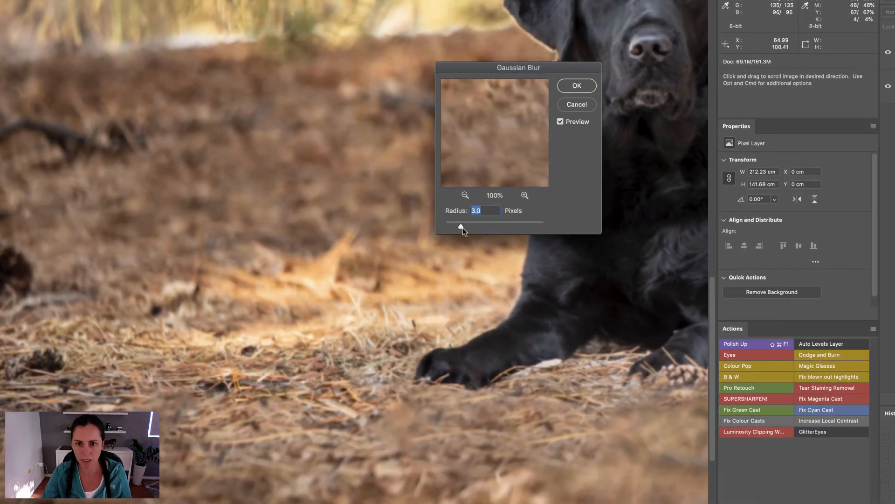
pyautogui.moveTo(472, 228)
pyautogui.mouseDown()
pyautogui.moveTo(489, 231)
pyautogui.moveTo(477, 229)
pyautogui.mouseUp()
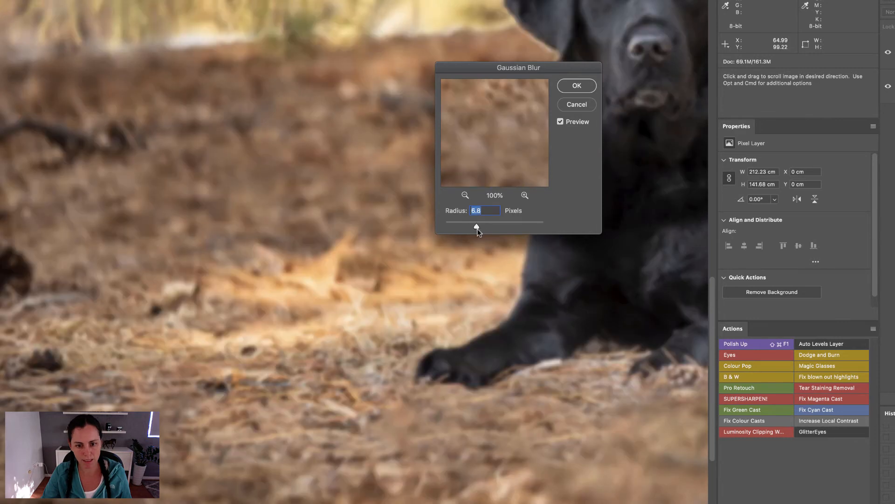
pyautogui.click(587, 86)
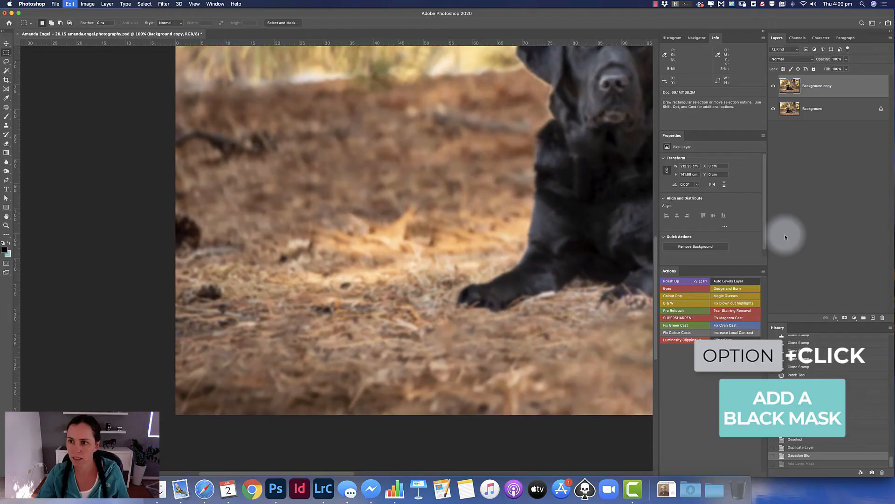
# Hide the blurred copy with a black layer mask and brush the blur back in with white across the foreground ground
pyautogui.keyDown('alt'); pyautogui.click(845, 318); pyautogui.keyUp('alt')
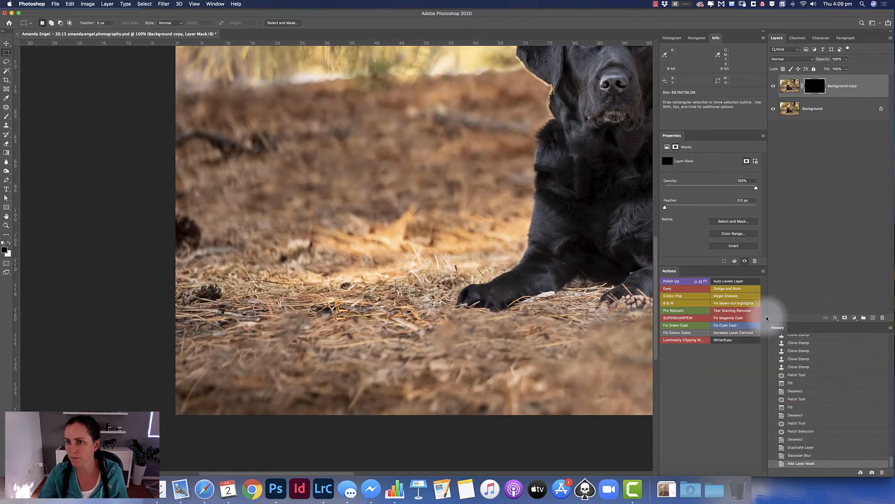
pyautogui.press('b')
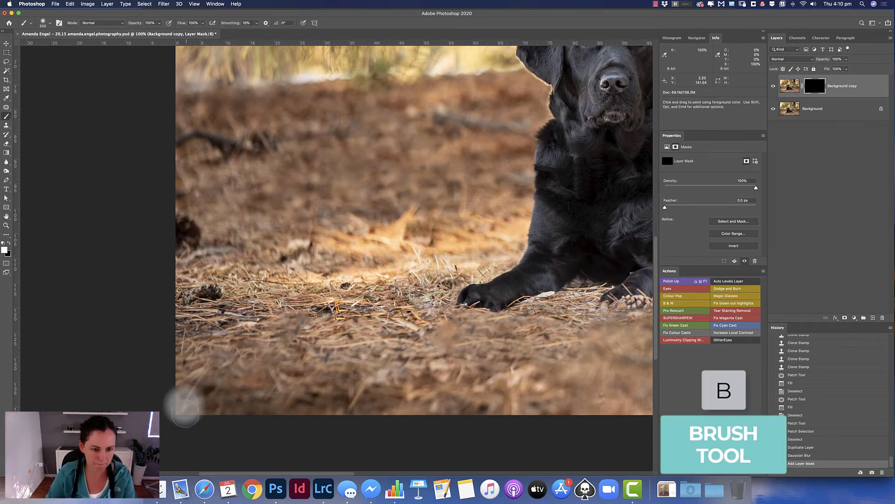
pyautogui.press(']')
pyautogui.press(']')
pyautogui.press(']')
pyautogui.press(']')
pyautogui.press(']')
pyautogui.press(']')
pyautogui.press(']')
pyautogui.moveTo(204, 409)
pyautogui.mouseDown()
pyautogui.moveTo(430, 410)
pyautogui.moveTo(524, 395)
pyautogui.moveTo(183, 378)
pyautogui.moveTo(115, 419)
pyautogui.moveTo(175, 413)
pyautogui.mouseUp()
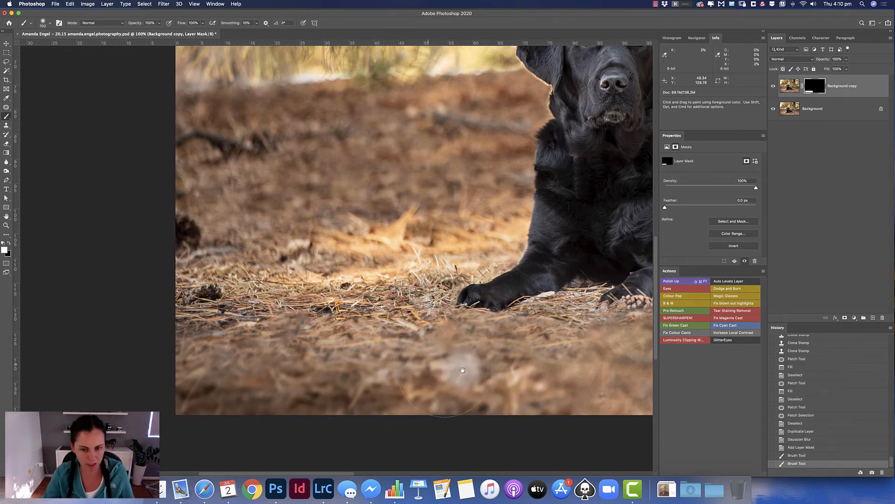
pyautogui.moveTo(464, 369); pyautogui.dragTo(171, 325)
pyautogui.moveTo(294, 379)
pyautogui.mouseDown()
pyautogui.moveTo(418, 362)
pyautogui.moveTo(346, 386)
pyautogui.mouseUp()
# Flatten the image into a single background layer
pyautogui.keyDown('alt'); pyautogui.click(254, 332); pyautogui.keyUp('alt')
pyautogui.keyDown('alt'); pyautogui.click(383, 283); pyautogui.keyUp('alt')
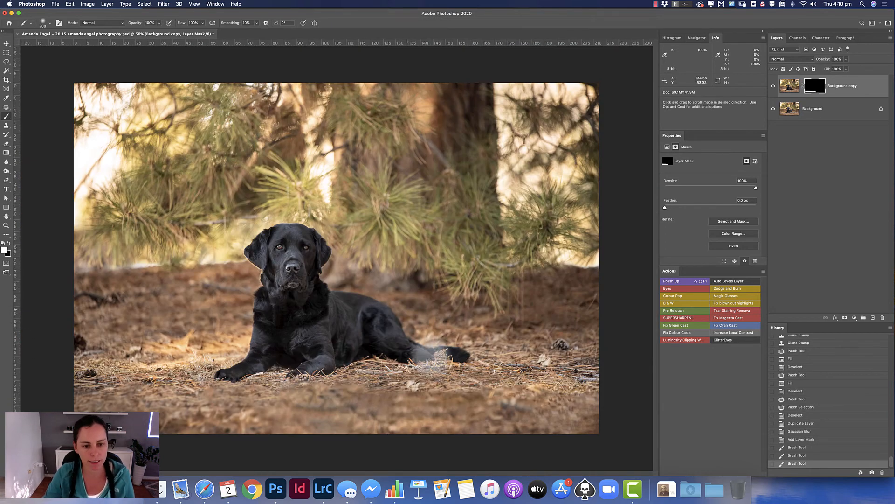
pyautogui.press('super+shift+e')
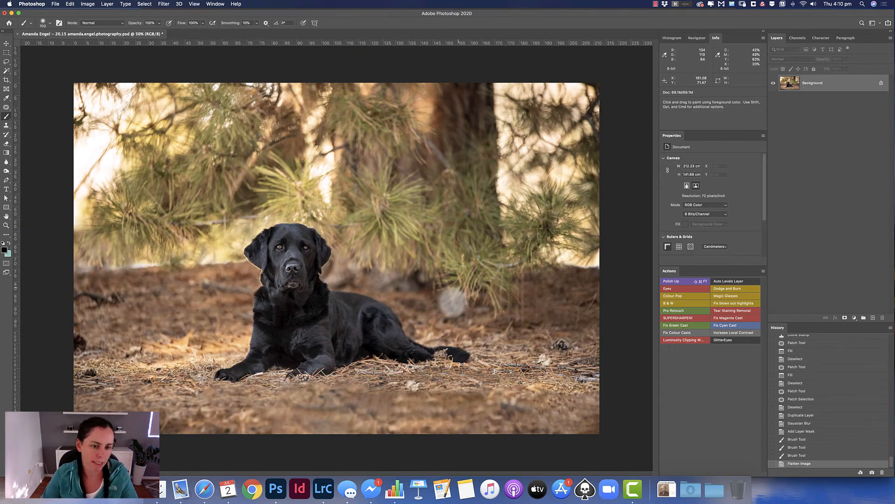
# Crop the photo tighter around the dog while keeping the original aspect ratio
pyautogui.press('c')
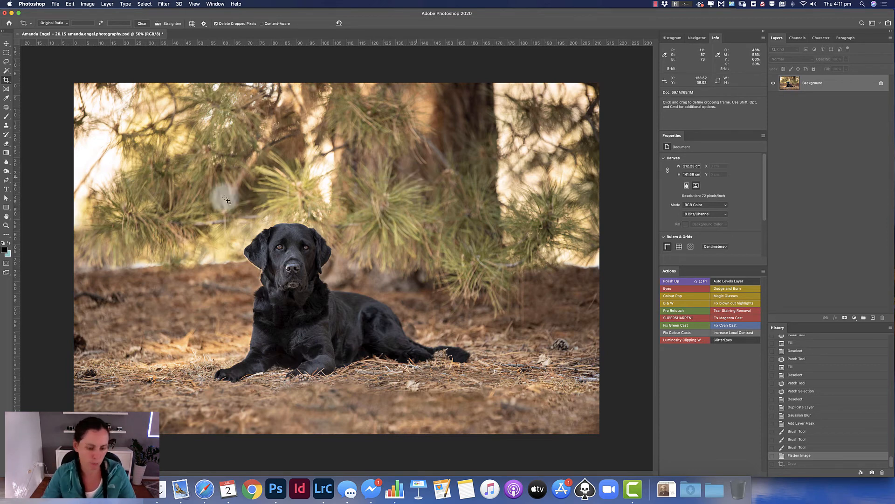
pyautogui.click(333, 114)
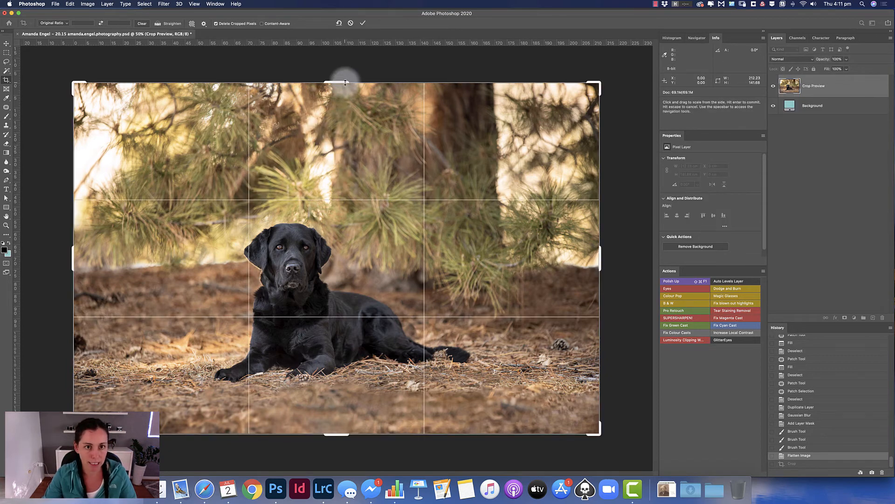
pyautogui.moveTo(346, 83); pyautogui.dragTo(347, 108)
pyautogui.moveTo(343, 261); pyautogui.dragTo(345, 273)
pyautogui.moveTo(340, 114)
pyautogui.mouseDown()
pyautogui.moveTo(354, 170)
pyautogui.moveTo(372, 170)
pyautogui.moveTo(375, 183)
pyautogui.mouseUp()
pyautogui.press('Return')
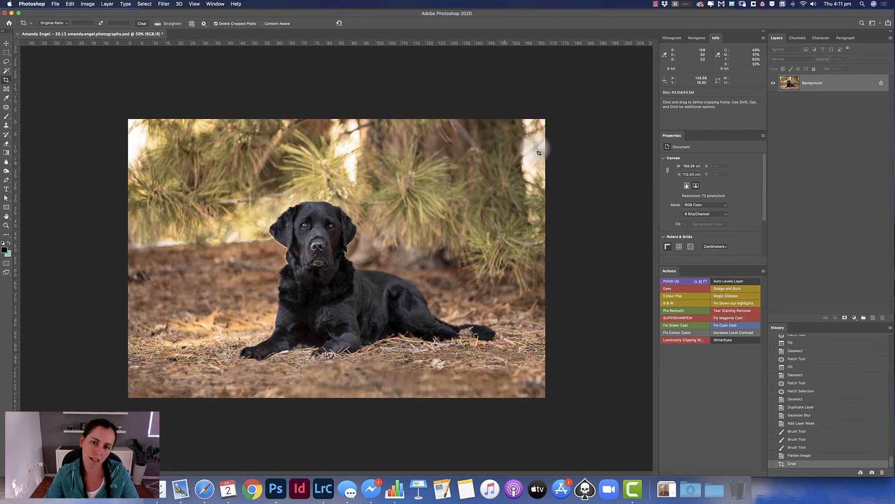
# Inspect the bright patches at the cropped photo's upper corners, then revert to the flattened state before the crop
pyautogui.keyDown('super'); pyautogui.click(509, 148); pyautogui.keyUp('super')
pyautogui.keyDown('super'); pyautogui.click(512, 149); pyautogui.keyUp('super')
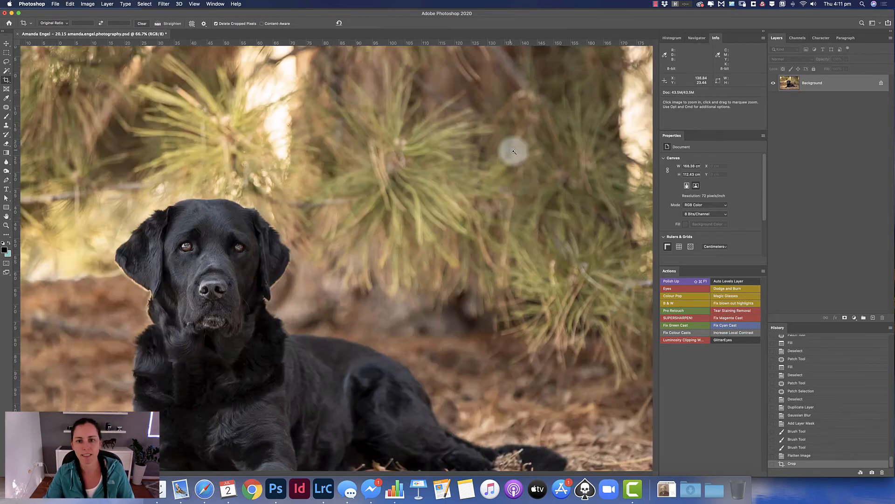
pyautogui.keyDown('super'); pyautogui.click(515, 151); pyautogui.keyUp('super')
pyautogui.moveTo(516, 159); pyautogui.dragTo(302, 276)
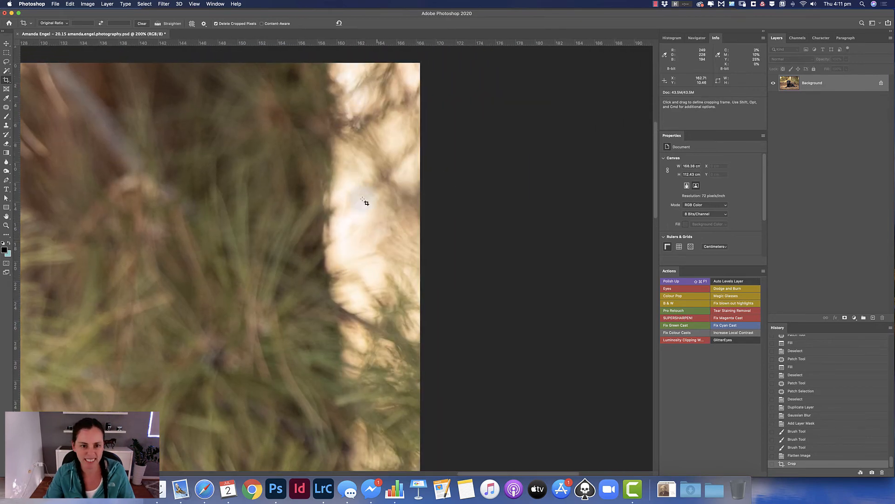
pyautogui.keyDown('alt'); pyautogui.click(234, 211); pyautogui.keyUp('alt')
pyautogui.moveTo(171, 220); pyautogui.dragTo(463, 219)
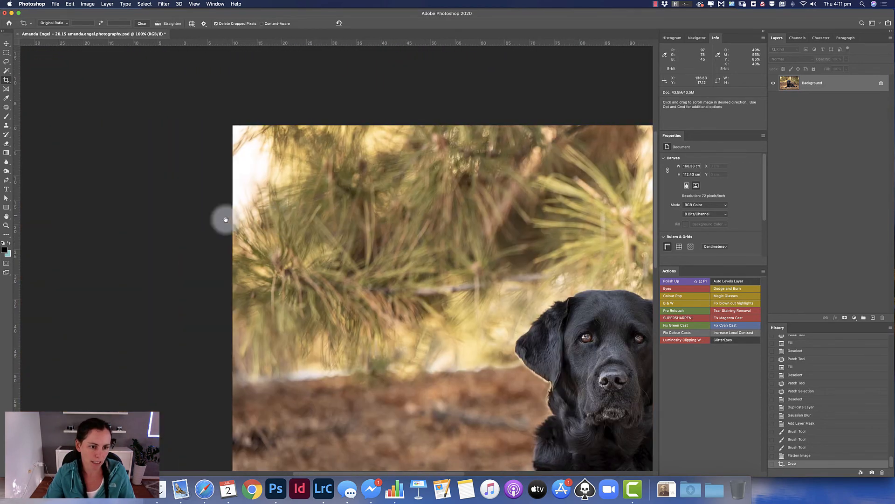
pyautogui.moveTo(226, 220)
pyautogui.mouseDown()
pyautogui.moveTo(304, 219)
pyautogui.moveTo(347, 160)
pyautogui.mouseUp()
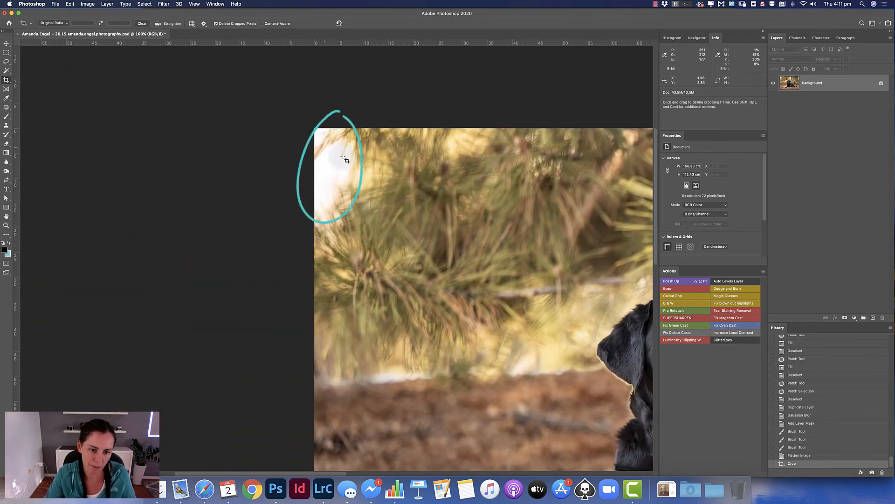
pyautogui.keyDown('alt'); pyautogui.click(438, 215); pyautogui.keyUp('alt')
pyautogui.keyDown('alt'); pyautogui.click(437, 219); pyautogui.keyUp('alt')
pyautogui.keyDown('alt'); pyautogui.click(431, 227); pyautogui.keyUp('alt')
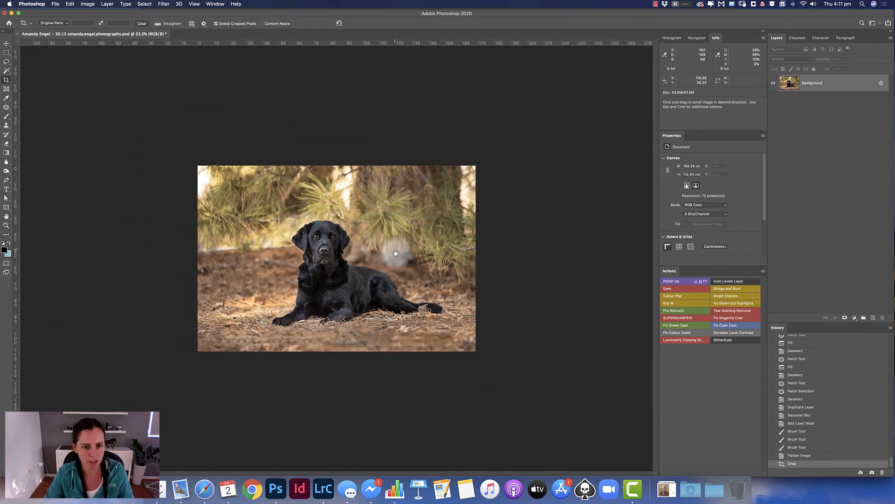
pyautogui.keyDown('super'); pyautogui.click(395, 259); pyautogui.keyUp('super')
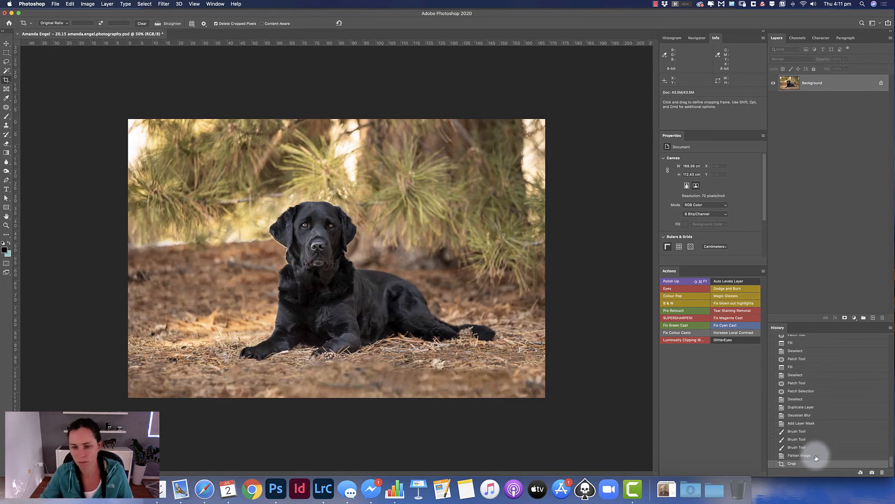
pyautogui.click(816, 457)
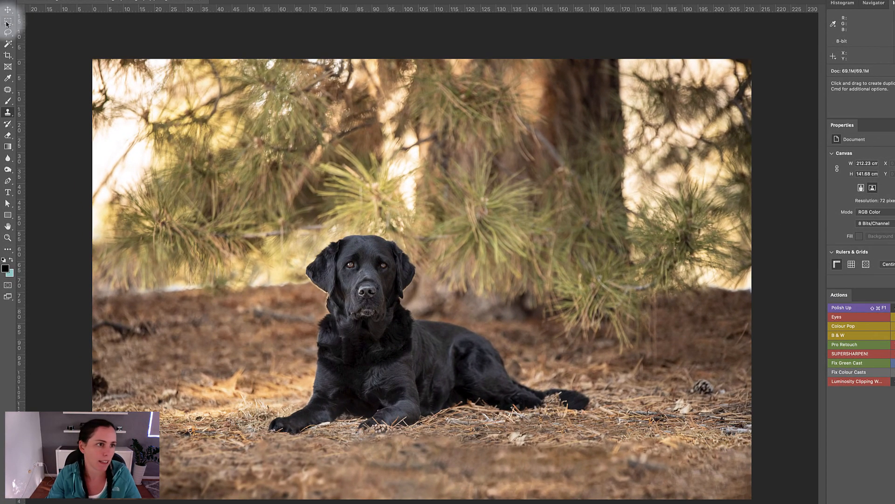
# Copy a rectangular section of the photo's upper-right trunk and foliage onto a new layer and move it over the bright upper-left corner
pyautogui.press('m')
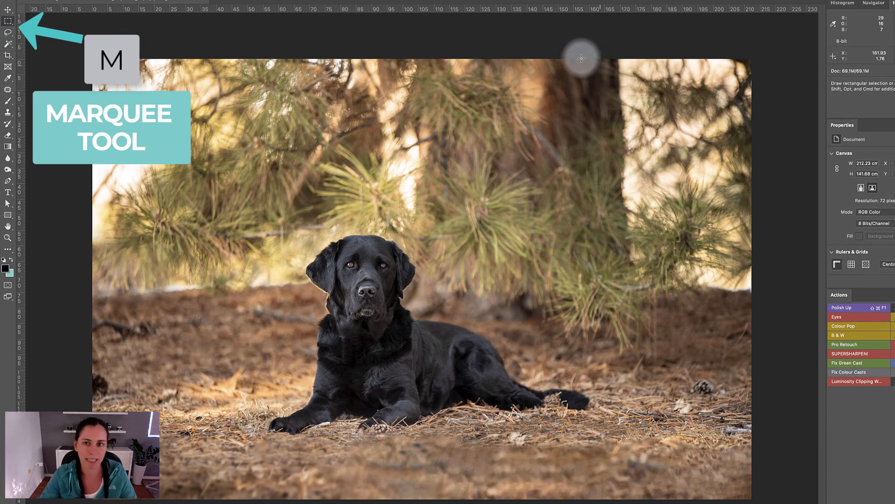
pyautogui.moveTo(577, 39); pyautogui.dragTo(806, 351)
pyautogui.click(7, 11)
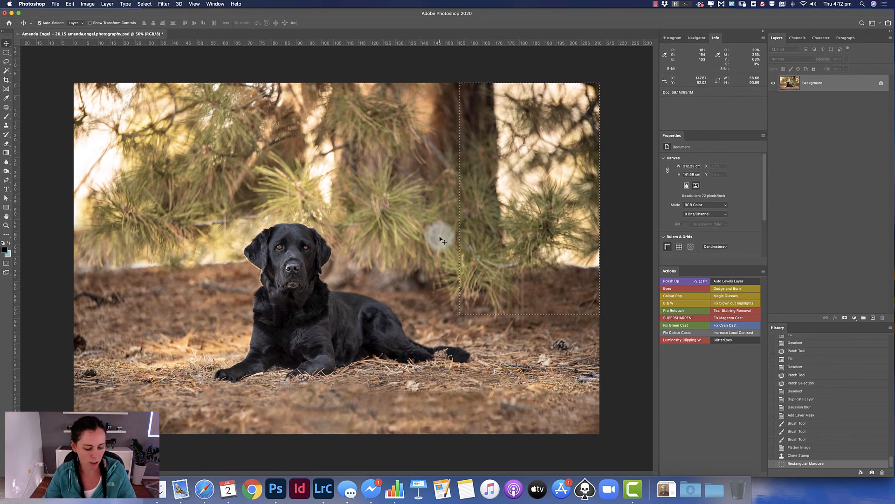
pyautogui.press('super+c')
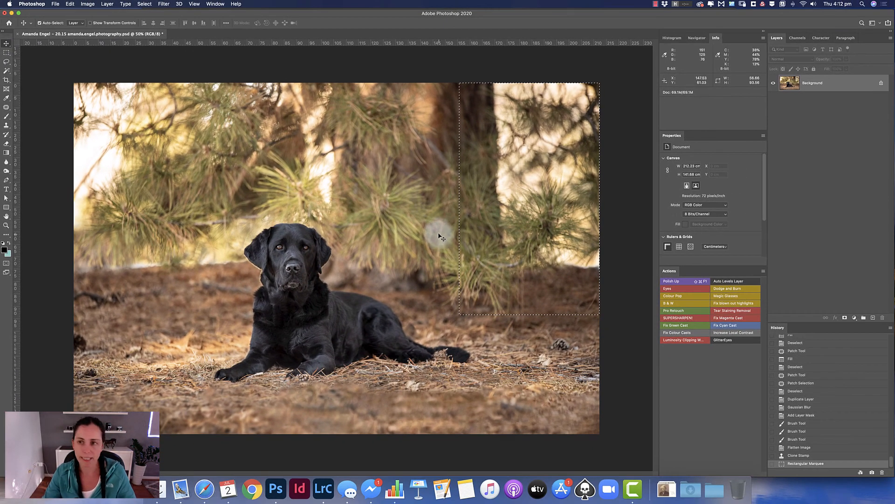
pyautogui.press('super+v')
pyautogui.moveTo(538, 136); pyautogui.dragTo(164, 94)
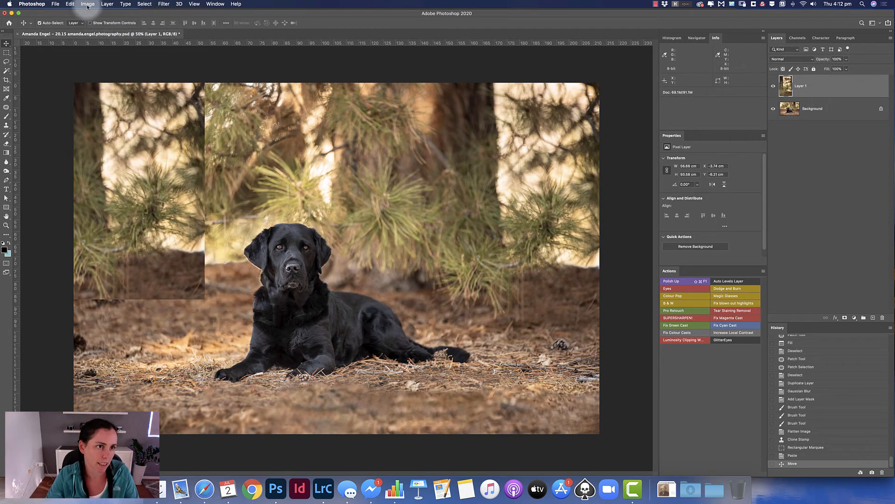
# Flip the pasted foliage layer horizontally and reposition it over the photo's bright upper-left corner
pyautogui.click(70, 4)
pyautogui.moveTo(114, 170)
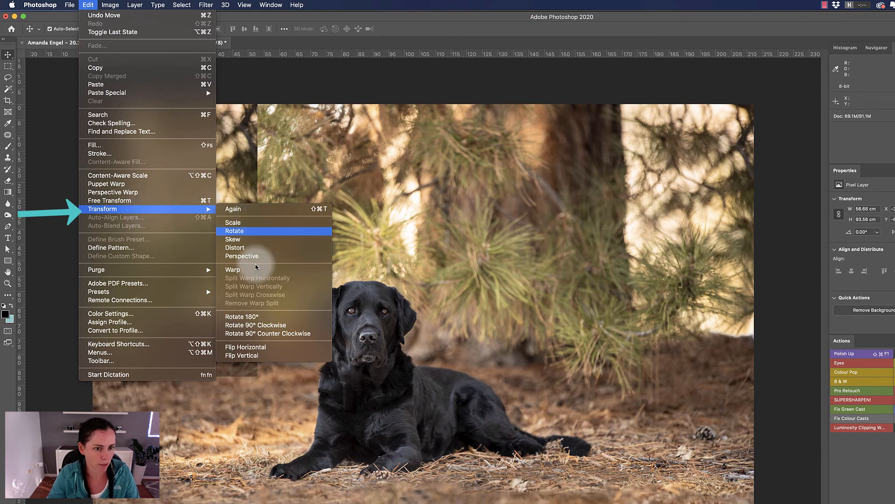
pyautogui.click(267, 349)
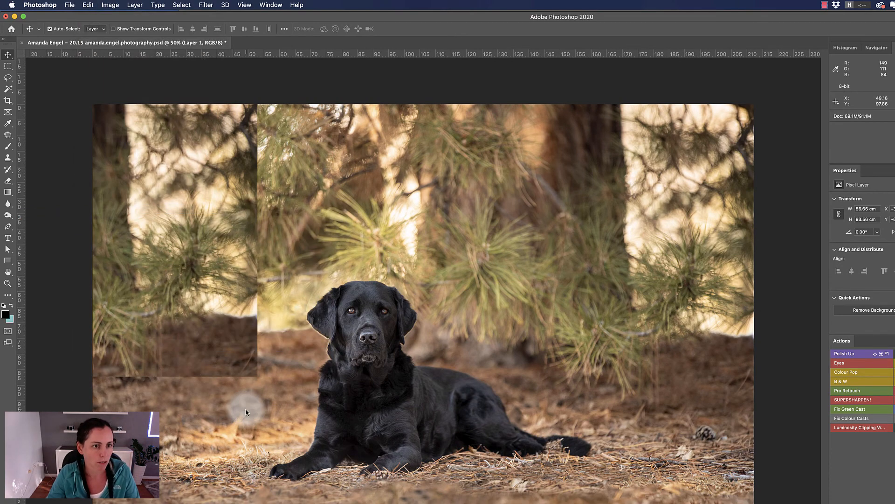
pyautogui.moveTo(235, 270); pyautogui.dragTo(180, 226)
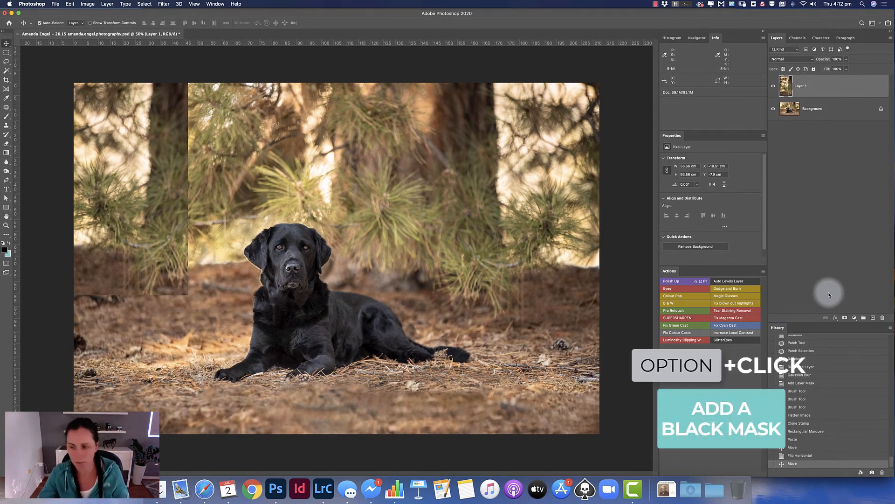
# Hide the flipped foliage layer with a black mask and paint it back in over the bright upper-left corner with white
pyautogui.keyDown('alt'); pyautogui.click(845, 318); pyautogui.keyUp('alt')
pyautogui.press('b')
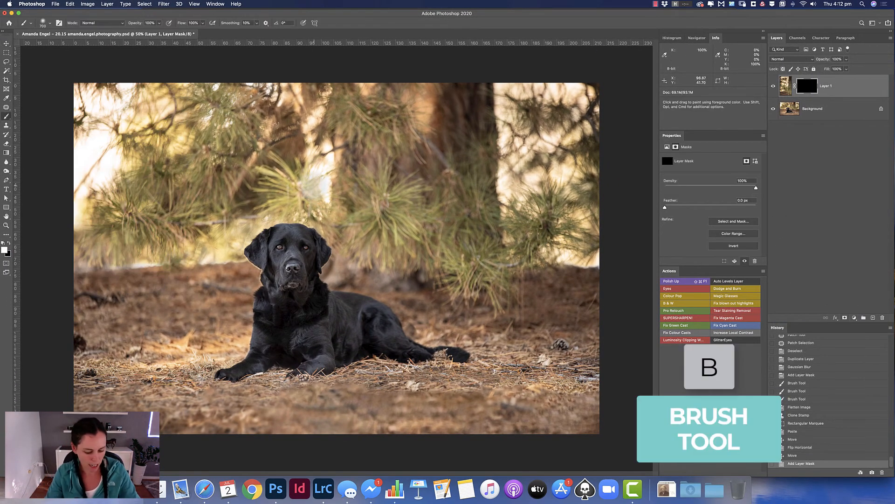
pyautogui.moveTo(80, 163)
pyautogui.mouseDown()
pyautogui.moveTo(103, 112)
pyautogui.moveTo(78, 151)
pyautogui.mouseUp()
pyautogui.press(']')
pyautogui.press(']')
pyautogui.press(']')
pyautogui.press(']')
pyautogui.moveTo(79, 182)
pyautogui.mouseDown()
pyautogui.moveTo(82, 153)
pyautogui.moveTo(107, 101)
pyautogui.moveTo(147, 112)
pyautogui.moveTo(126, 140)
pyautogui.mouseUp()
# Refine the foliage mask in the upper-left corner with a smaller white brush, and flatten the image
pyautogui.press('x')
pyautogui.press('[')
pyautogui.press('[')
pyautogui.press('[')
pyautogui.press('[')
pyautogui.press('[')
pyautogui.press('x')
pyautogui.moveTo(80, 200); pyautogui.dragTo(79, 218)
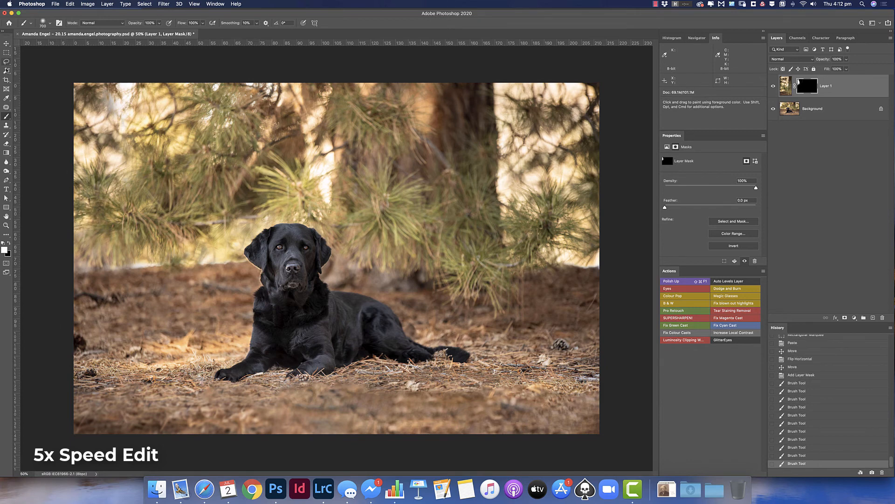
pyautogui.moveTo(106, 110); pyautogui.dragTo(108, 104)
pyautogui.moveTo(112, 105); pyautogui.dragTo(114, 100)
pyautogui.press('v')
pyautogui.press('super+shift+e')
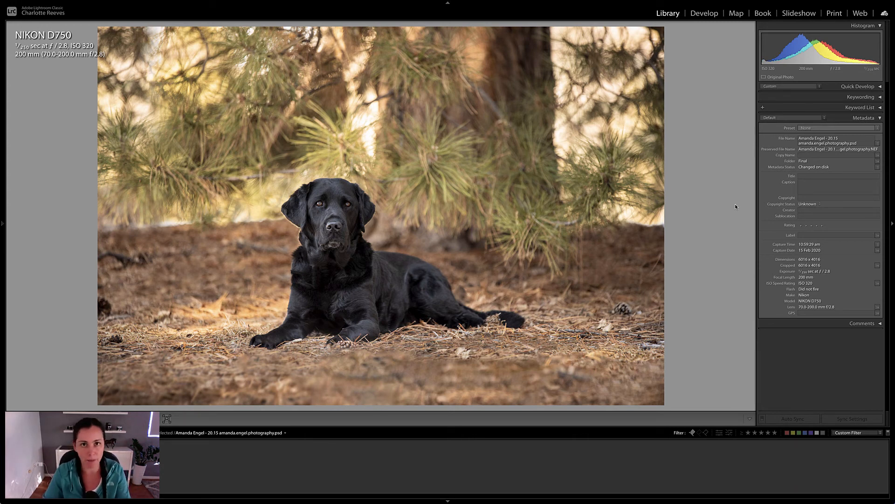
# In Lightroom Classic, compare the retouched dog portrait with the original snowy photo
pyautogui.press('Left')
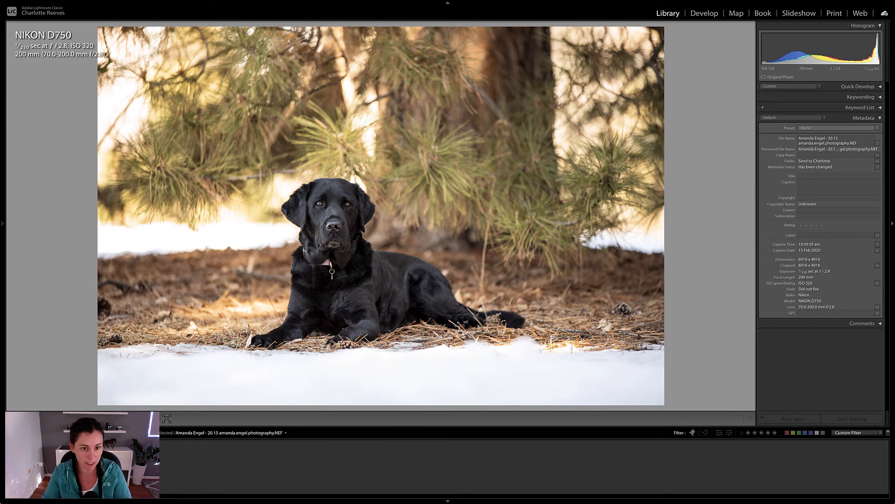
pyautogui.press('Right')
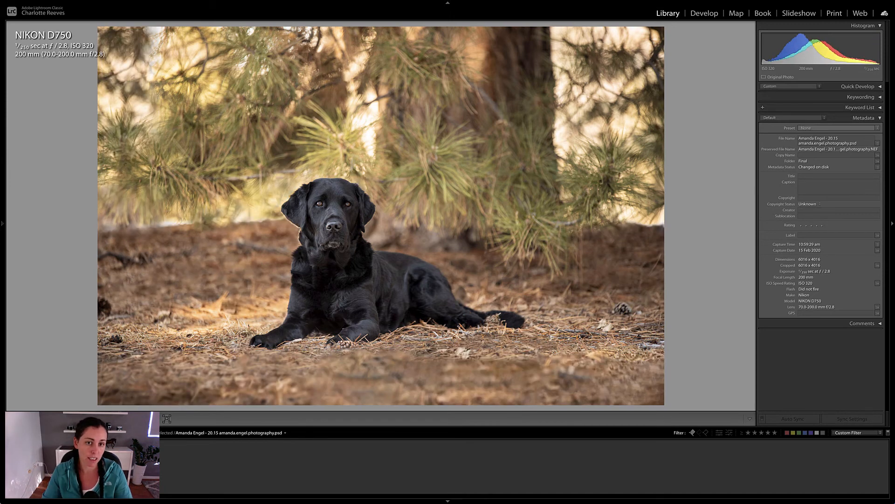
pyautogui.press('Left')
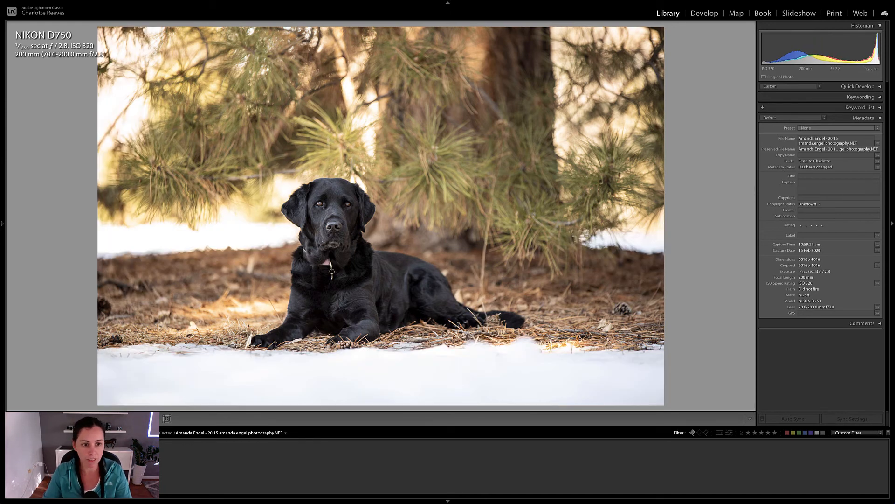
pyautogui.press('Right')
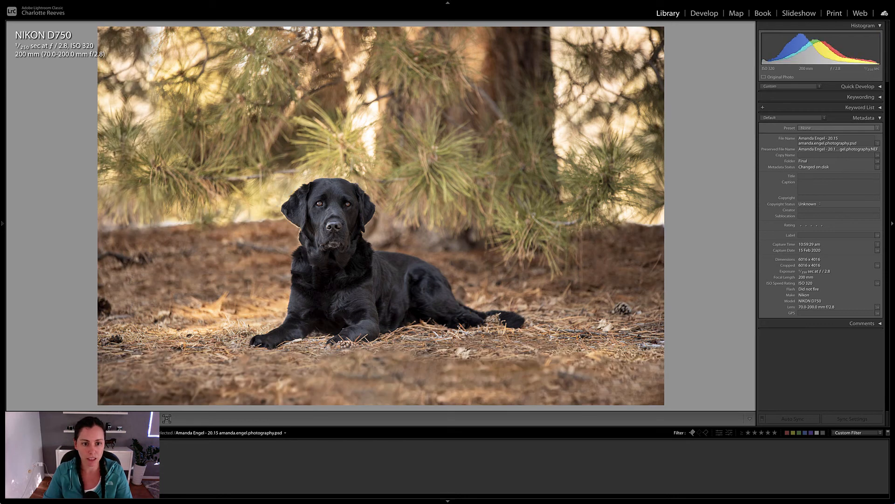
# Switch back and forth between the original snowy photo and the retouched version to check the changes
pyautogui.press('Left')
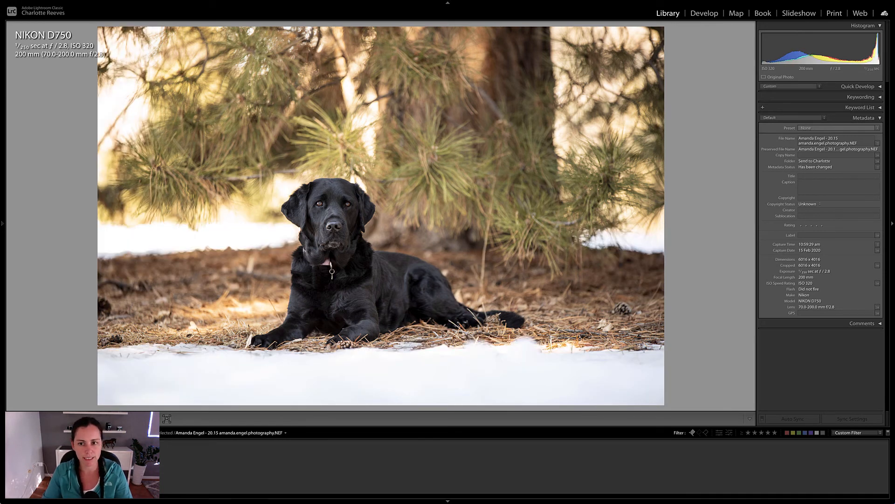
pyautogui.press('Right')
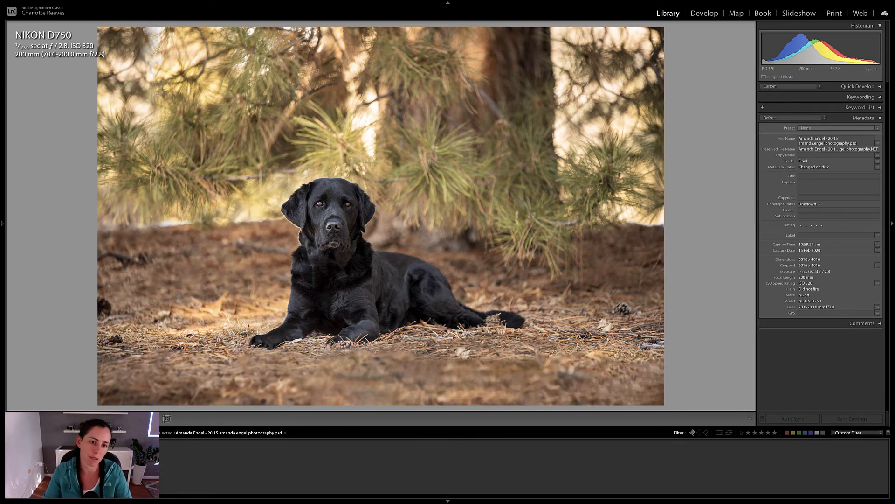
pyautogui.press('Left')
pyautogui.press('Right')
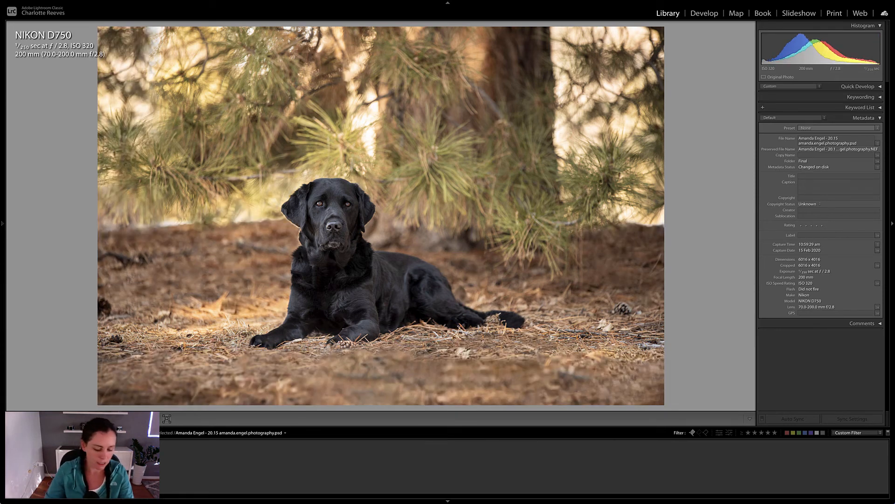
# Crop the retouched photo tighter around the dog at the original aspect ratio and reposition the image within the frame
pyautogui.press('r')
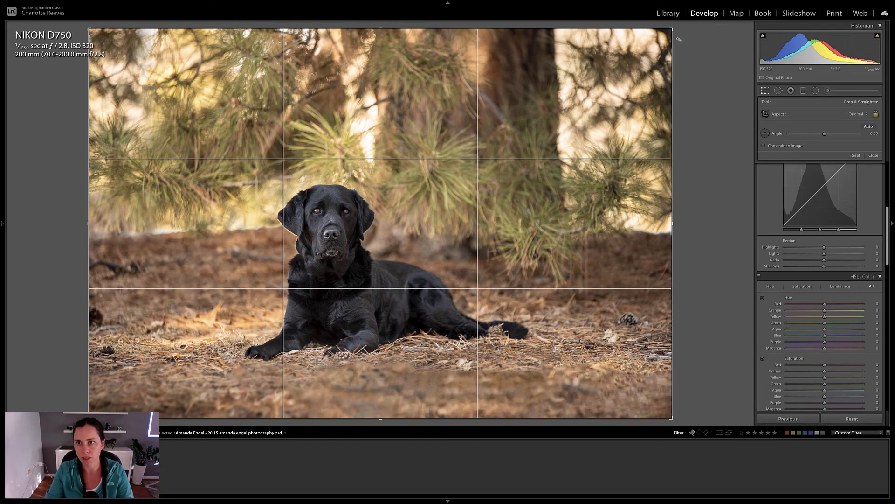
pyautogui.moveTo(672, 29); pyautogui.dragTo(669, 63)
pyautogui.moveTo(531, 120); pyautogui.dragTo(503, 134)
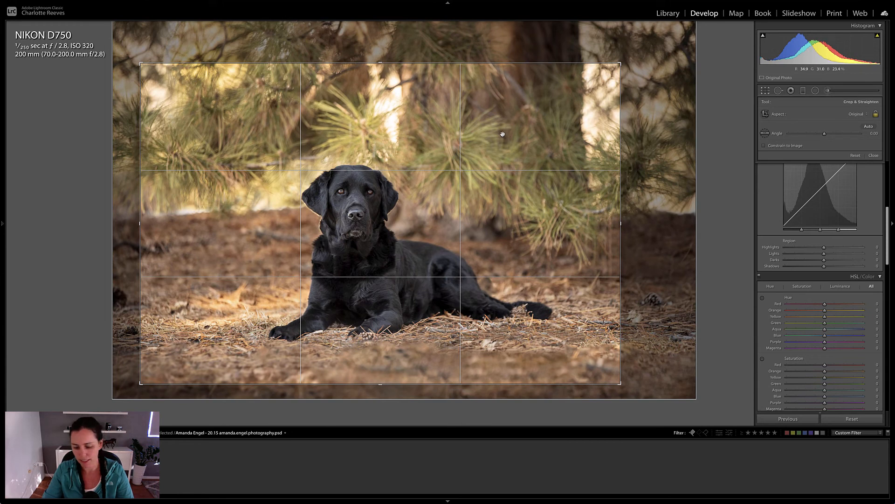
pyautogui.press('Return')
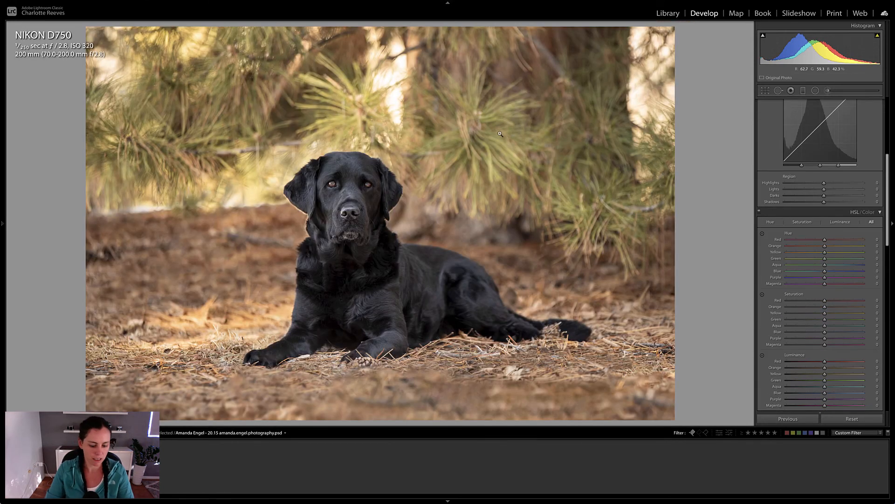
pyautogui.press('r')
pyautogui.moveTo(435, 197); pyautogui.dragTo(430, 194)
pyautogui.press('Return')
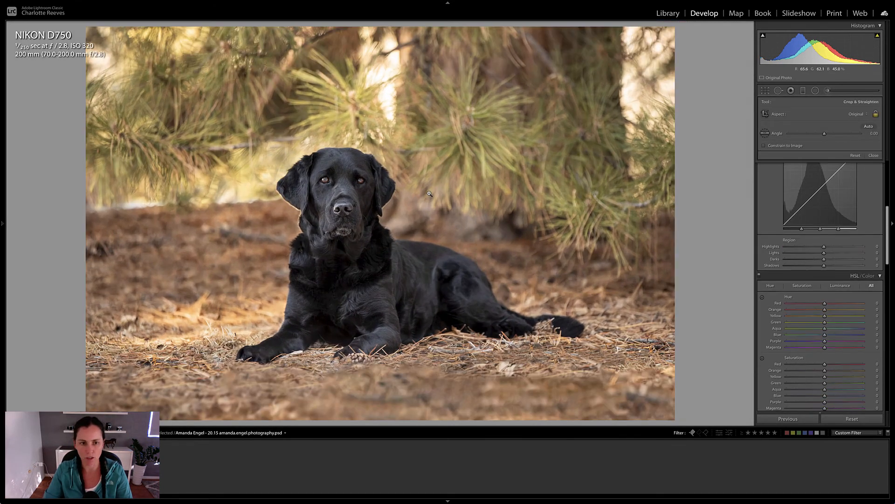
# Refine the crop by enlarging the frame slightly and shifting the photo to rebalance the dog's placement
pyautogui.press('r')
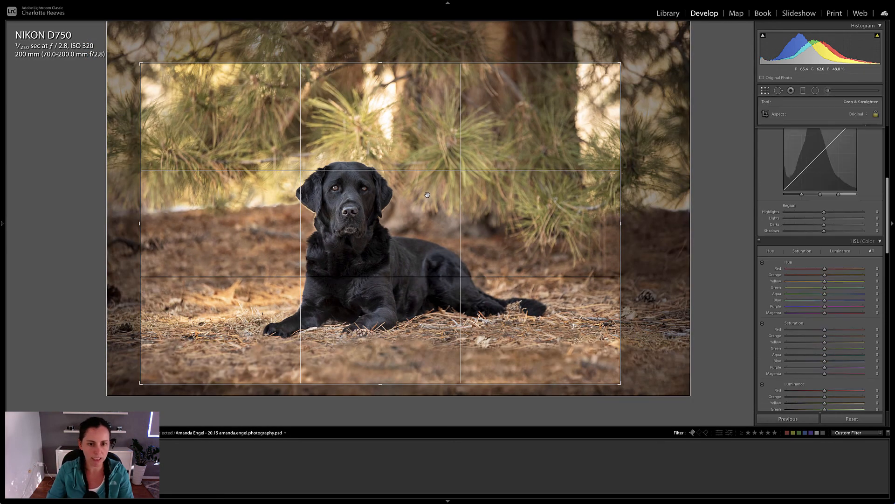
pyautogui.moveTo(405, 209)
pyautogui.mouseDown()
pyautogui.moveTo(407, 201)
pyautogui.moveTo(407, 211)
pyautogui.mouseUp()
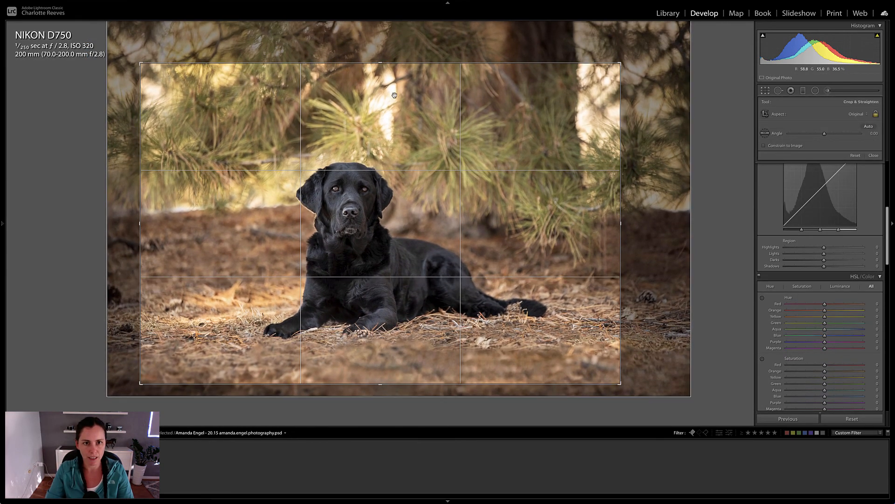
pyautogui.moveTo(380, 63); pyautogui.dragTo(380, 58)
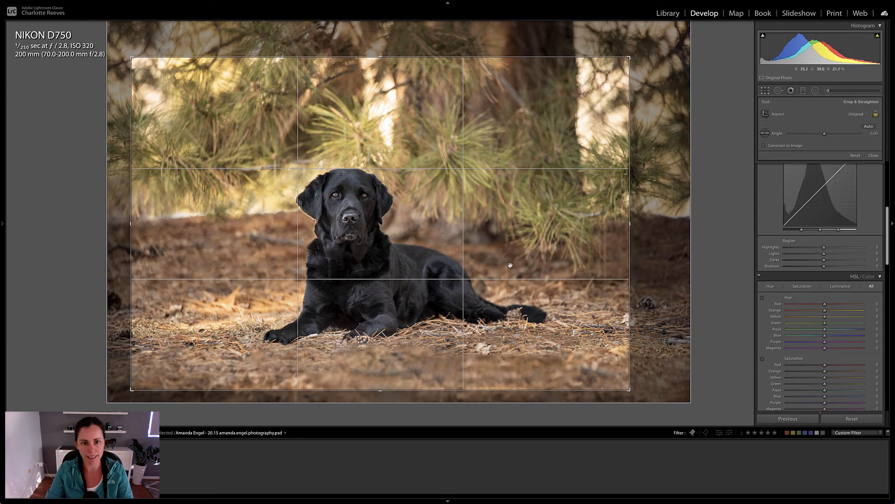
pyautogui.moveTo(511, 246); pyautogui.dragTo(512, 246)
pyautogui.press('Return')
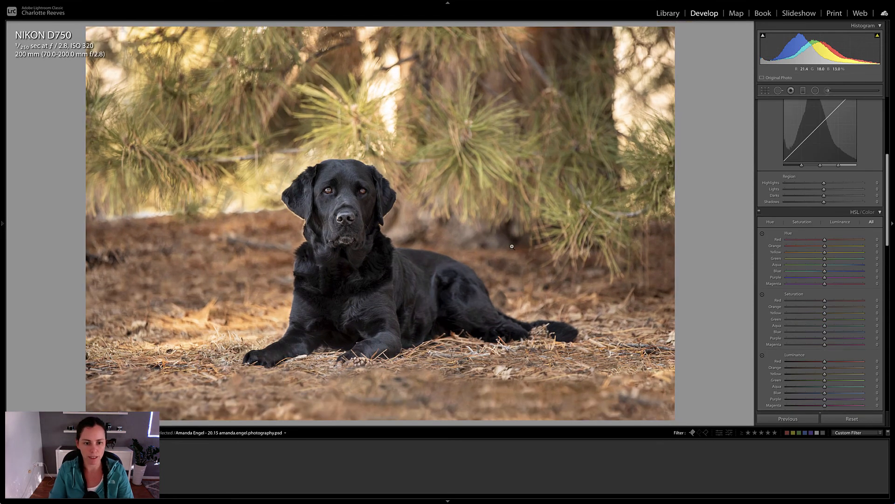
pyautogui.press('r')
pyautogui.moveTo(400, 254); pyautogui.dragTo(405, 251)
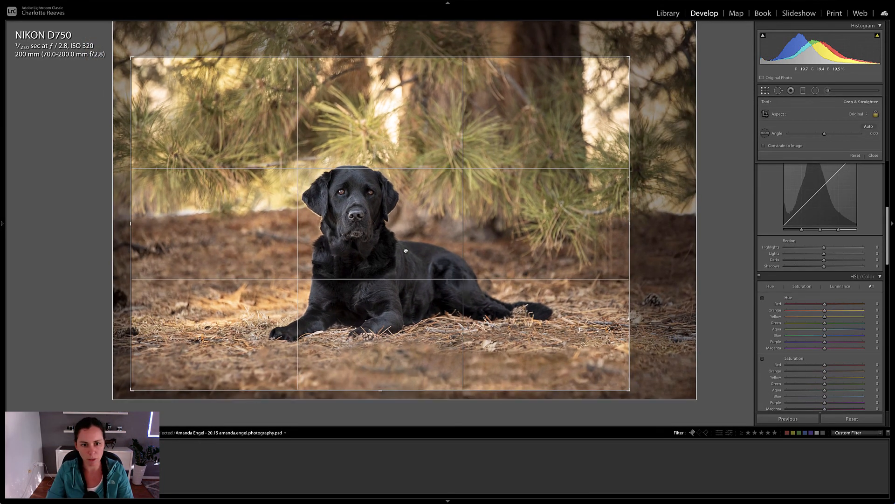
pyautogui.press('Return')
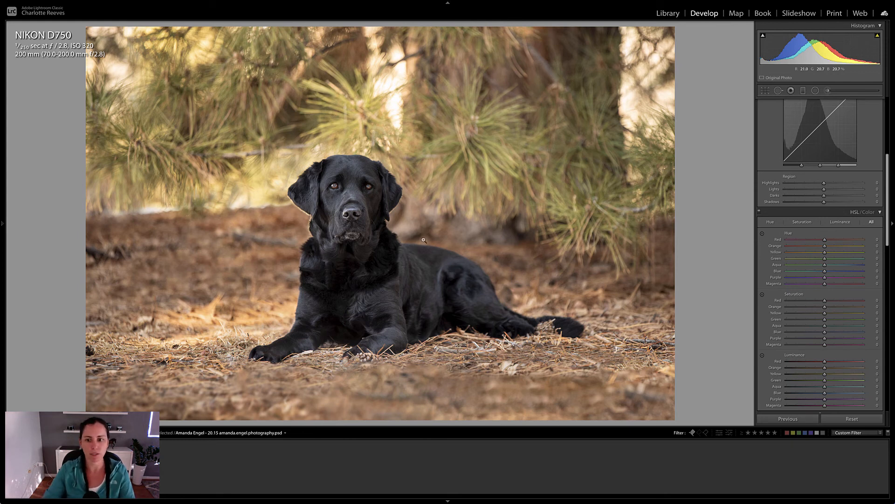
# Add a post-crop vignette with Amount -25 and Midpoint 45, and compare the photo before and after
pyautogui.scroll(-2, 889, 367)
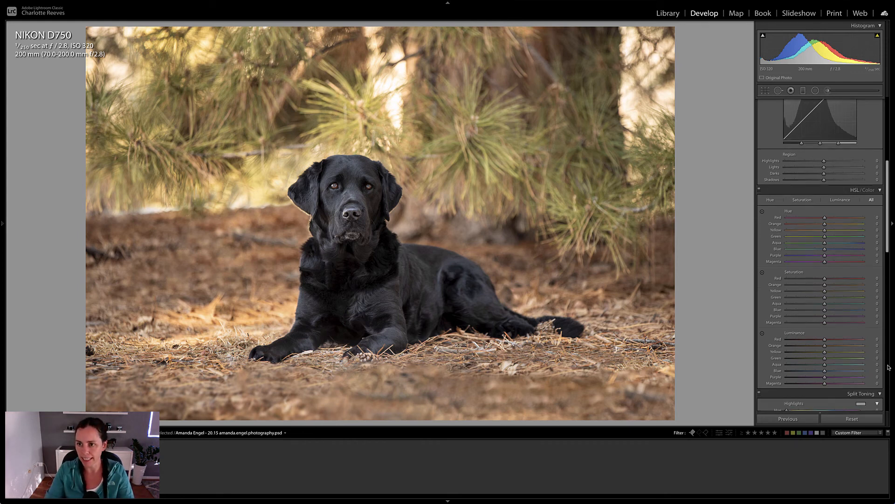
pyautogui.scroll(-15, 889, 367)
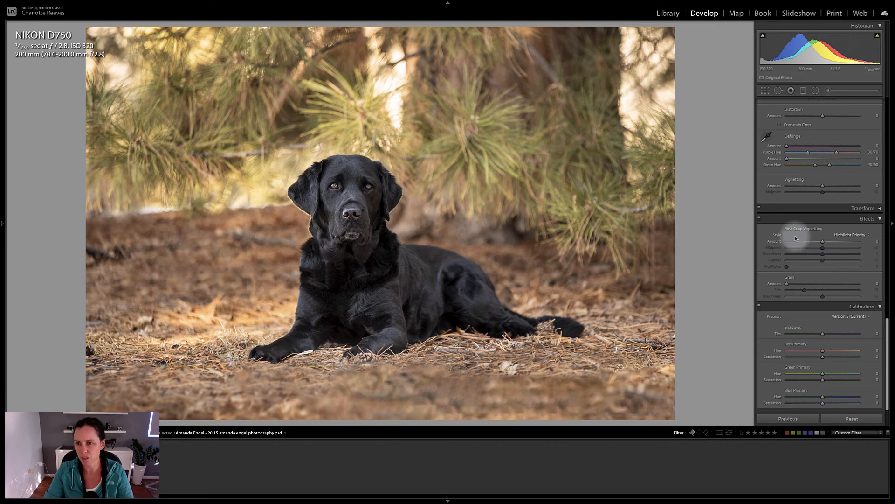
pyautogui.moveTo(823, 241); pyautogui.dragTo(813, 242)
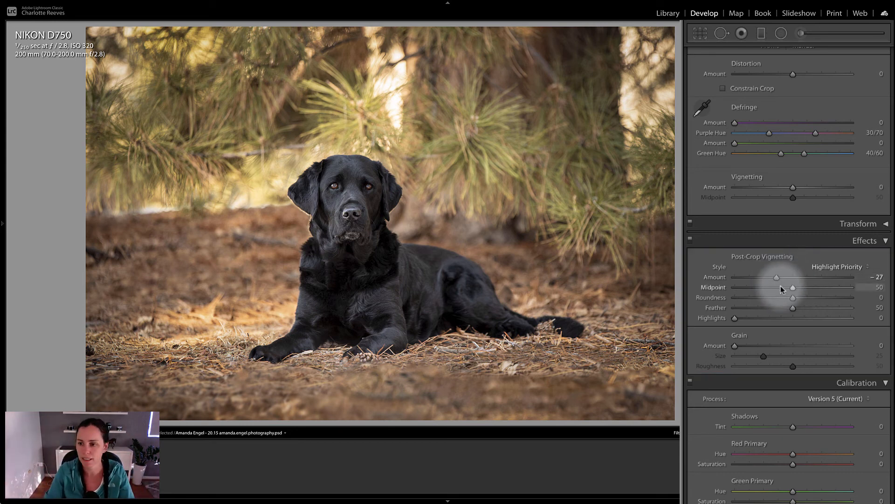
pyautogui.moveTo(794, 287)
pyautogui.mouseDown()
pyautogui.moveTo(782, 289)
pyautogui.moveTo(795, 290)
pyautogui.mouseUp()
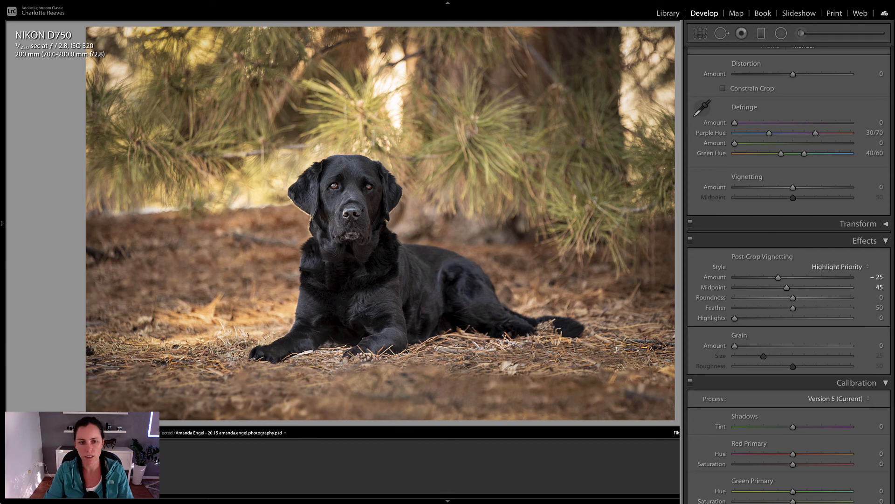
pyautogui.press('\\')
pyautogui.press('\\')
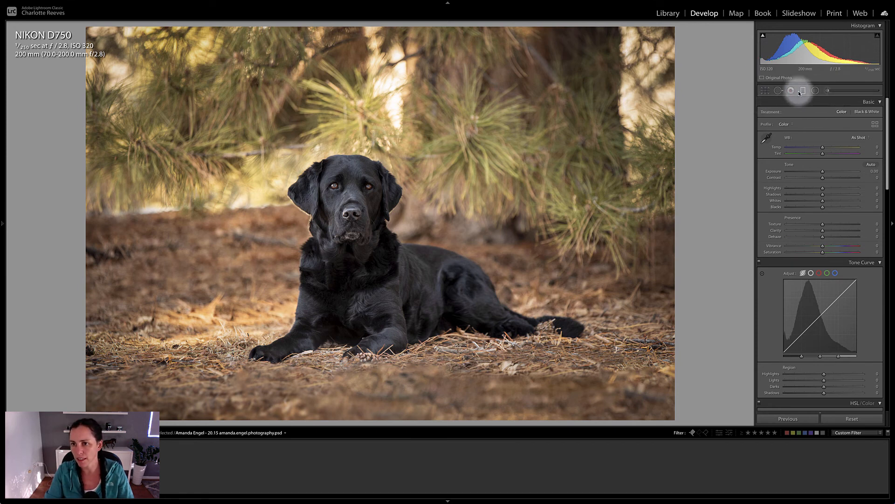
# Reset the graduated filter's effect settings and darken the foreground below the dog with a gradient at Exposure -0.89
pyautogui.click(791, 91)
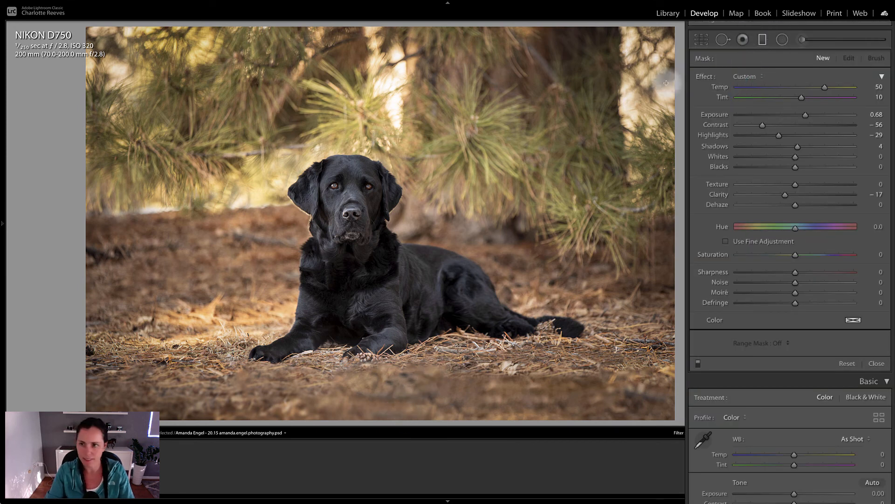
pyautogui.doubleClick(709, 77)
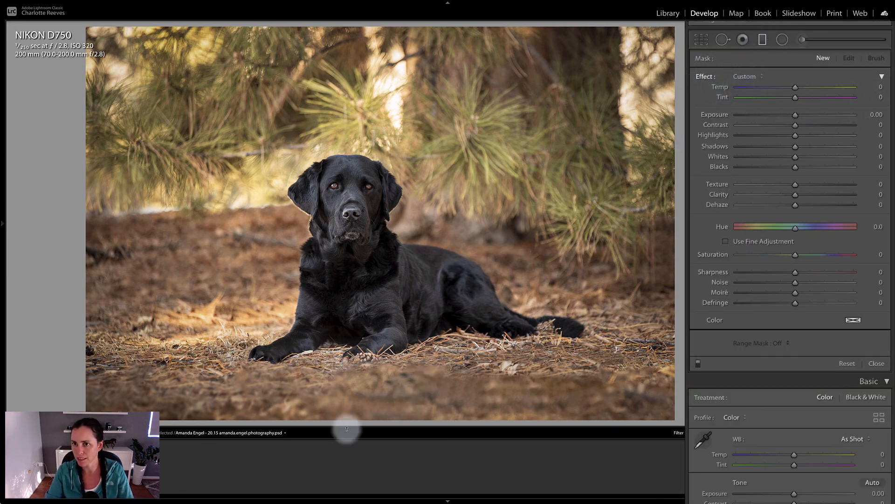
pyautogui.moveTo(368, 421); pyautogui.dragTo(369, 361)
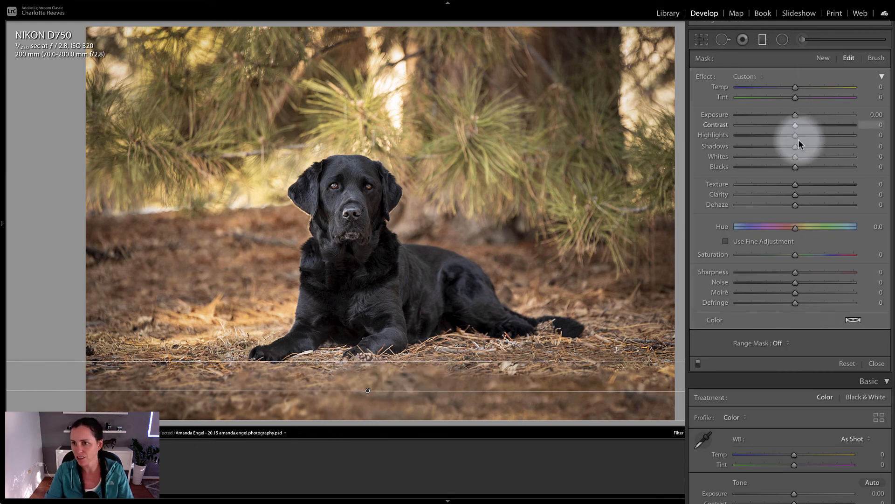
pyautogui.moveTo(795, 115); pyautogui.dragTo(787, 116)
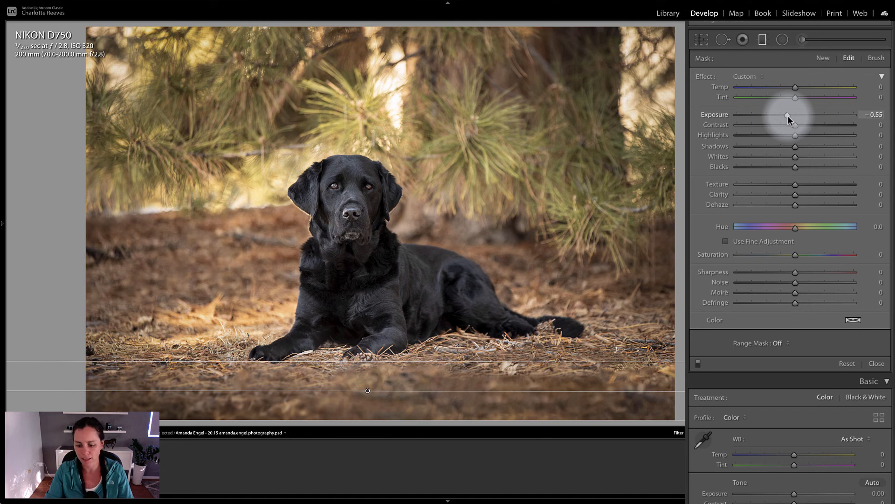
pyautogui.moveTo(788, 116); pyautogui.dragTo(784, 116)
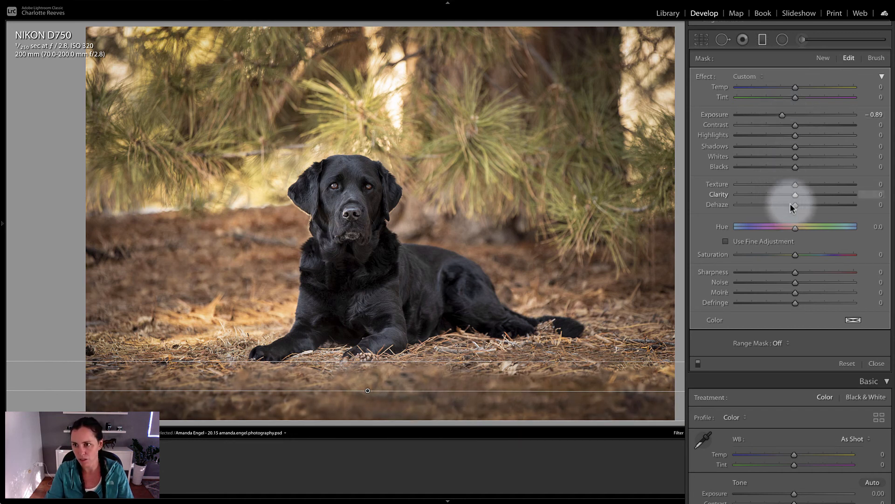
pyautogui.press('m')
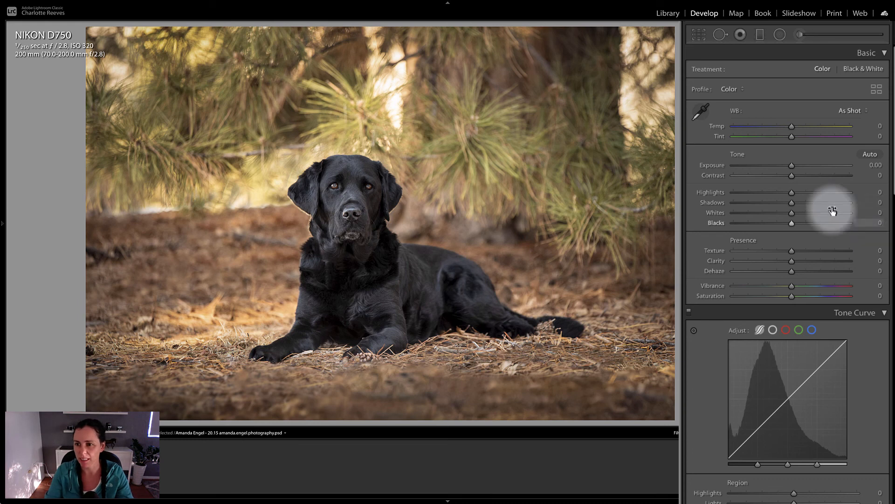
# Set the overall Exposure to +0.15, the tone curve Darks to -14 and Whites to +12
pyautogui.moveTo(791, 166); pyautogui.dragTo(792, 165)
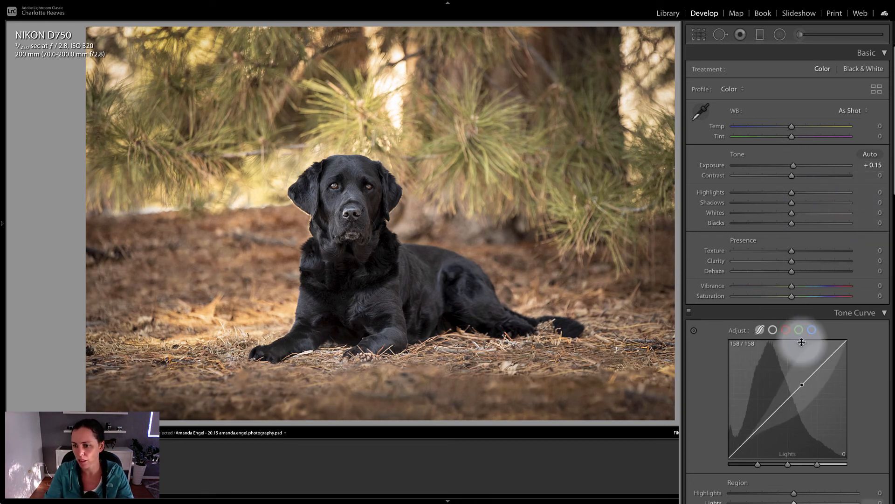
pyautogui.scroll(-2, 800, 333)
pyautogui.moveTo(794, 467); pyautogui.dragTo(787, 466)
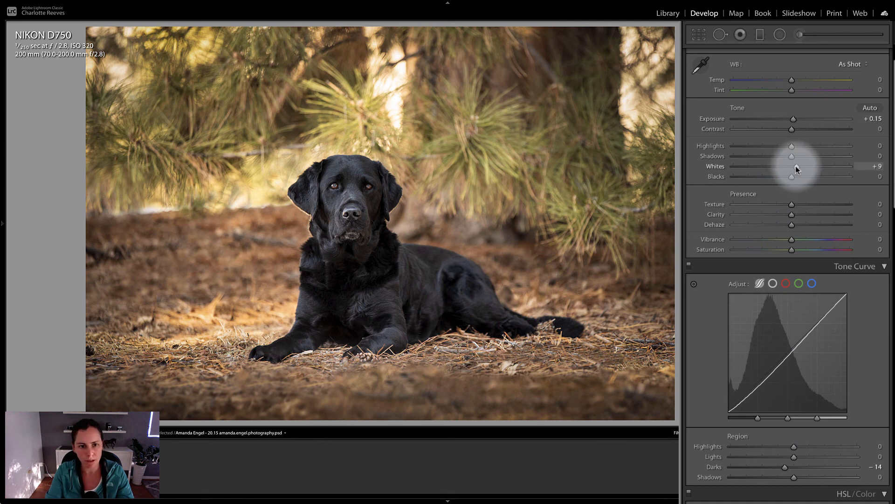
pyautogui.moveTo(794, 169); pyautogui.dragTo(797, 167)
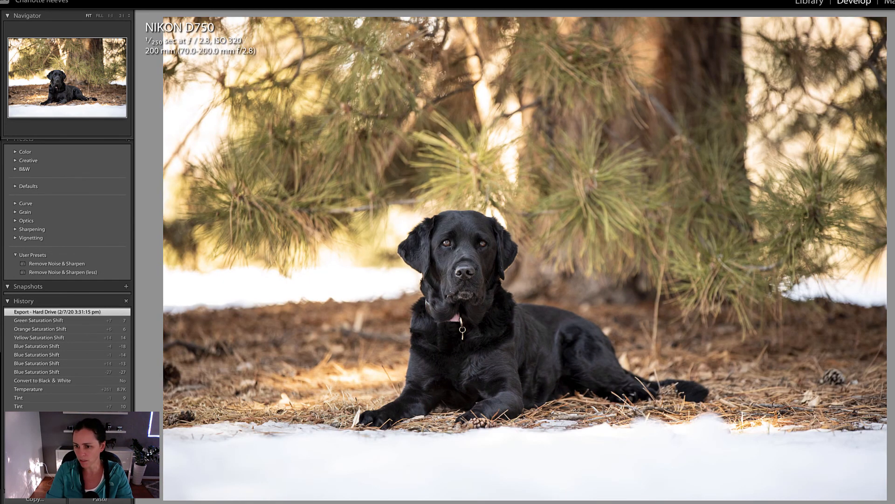
# Compare the finished dog portrait with its state before the final Develop adjustments
pyautogui.hotkey('ctrl', 'shift', 'r')
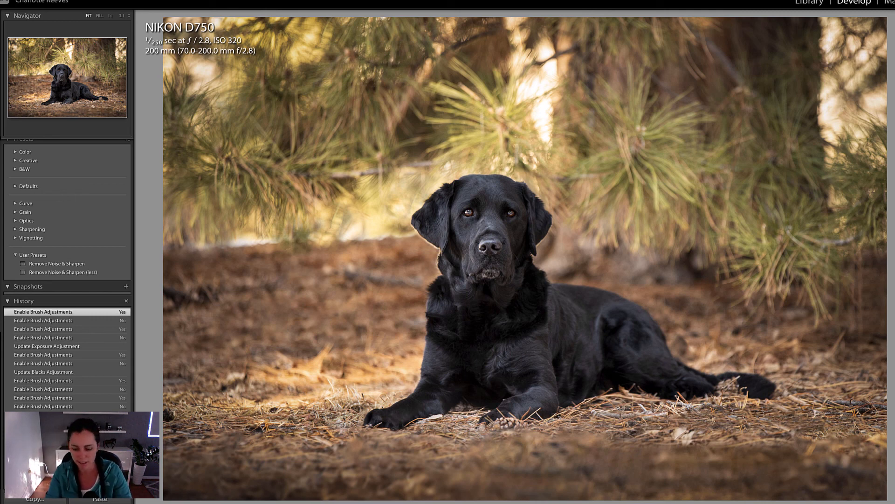
pyautogui.press('\\')
pyautogui.press('\\')
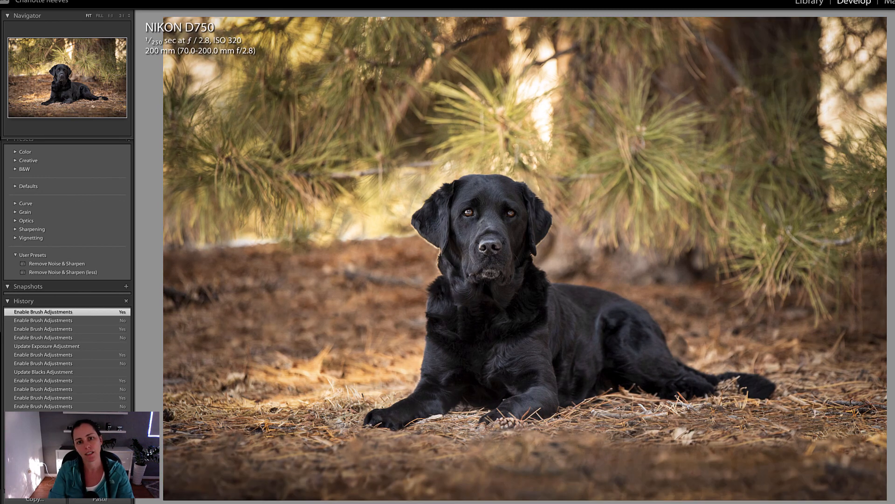
pyautogui.press('\\')
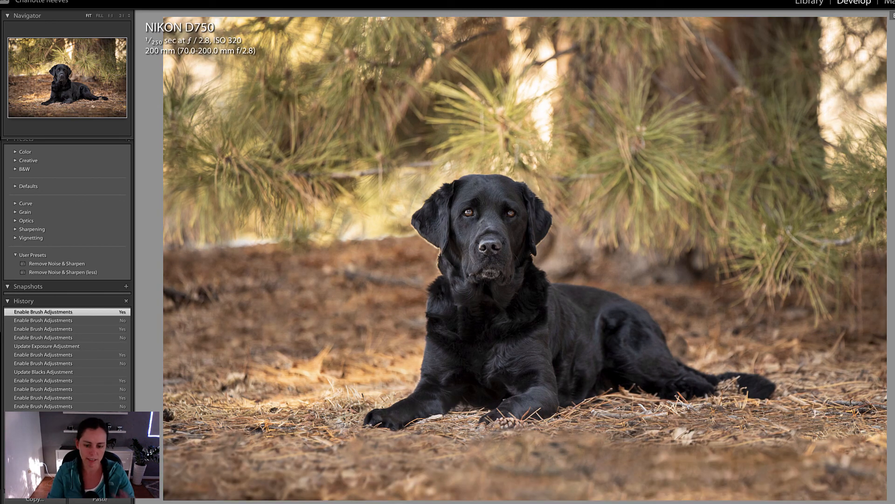
pyautogui.press('\\')
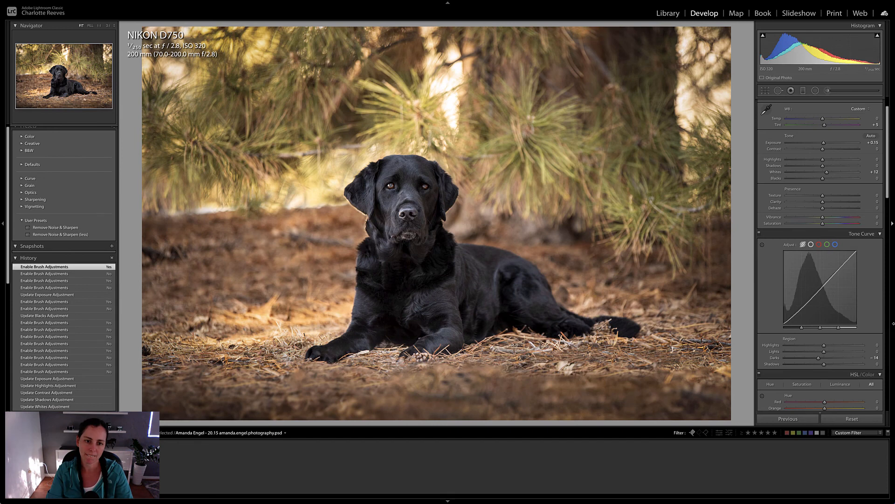